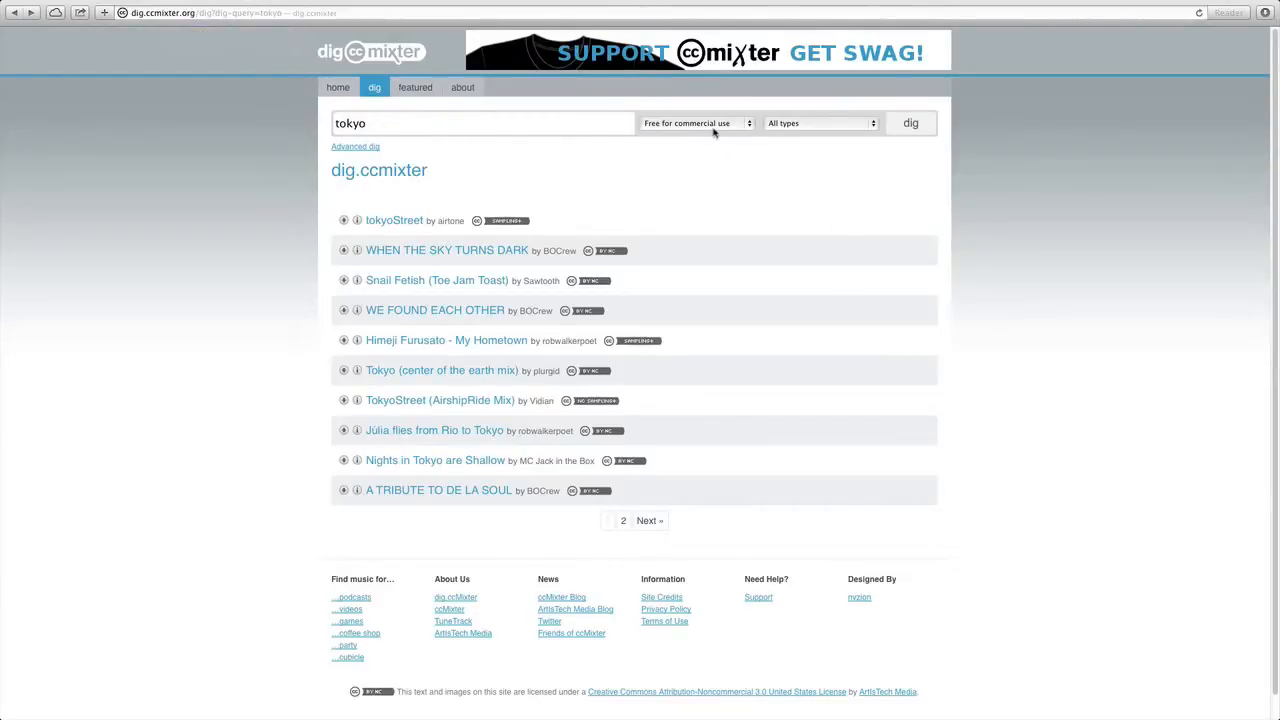
Search for tokyo tracks limited to those free for commercial use and inspect the license of tokyoStreet
{"action": "left_click", "coordinate": [913, 124]}
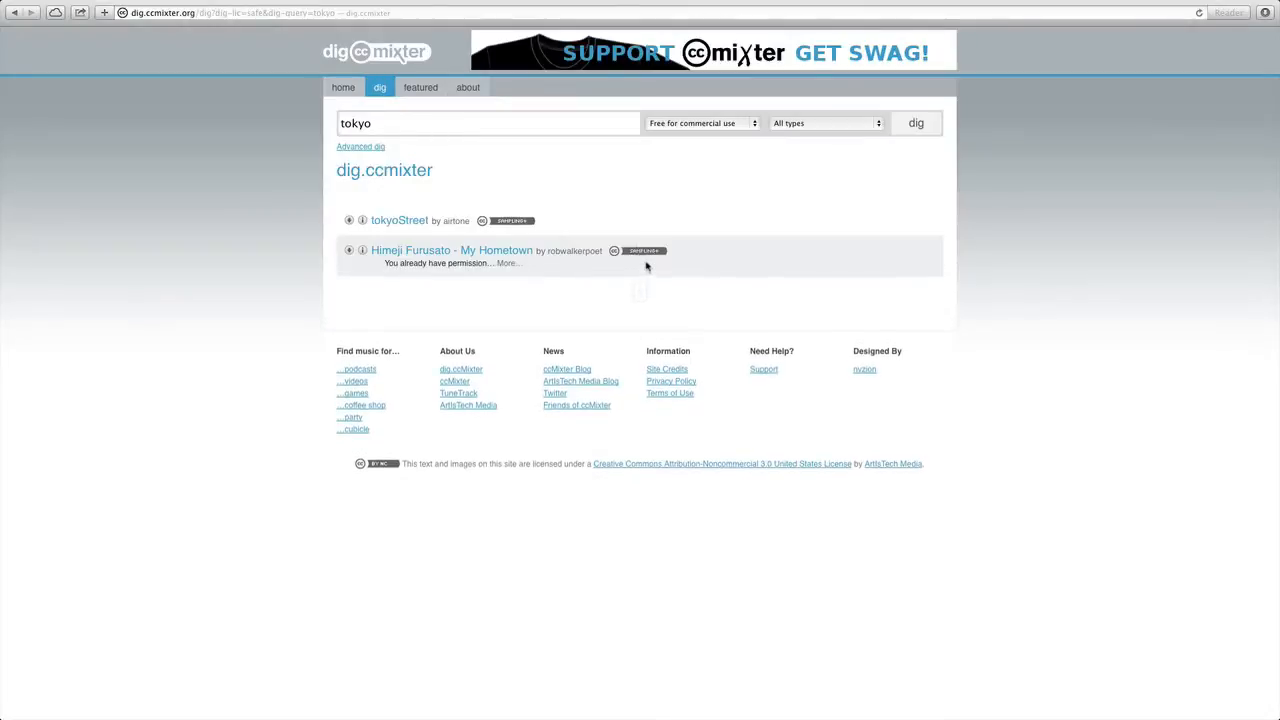
{"action": "mouse_move", "coordinate": [518, 227]}
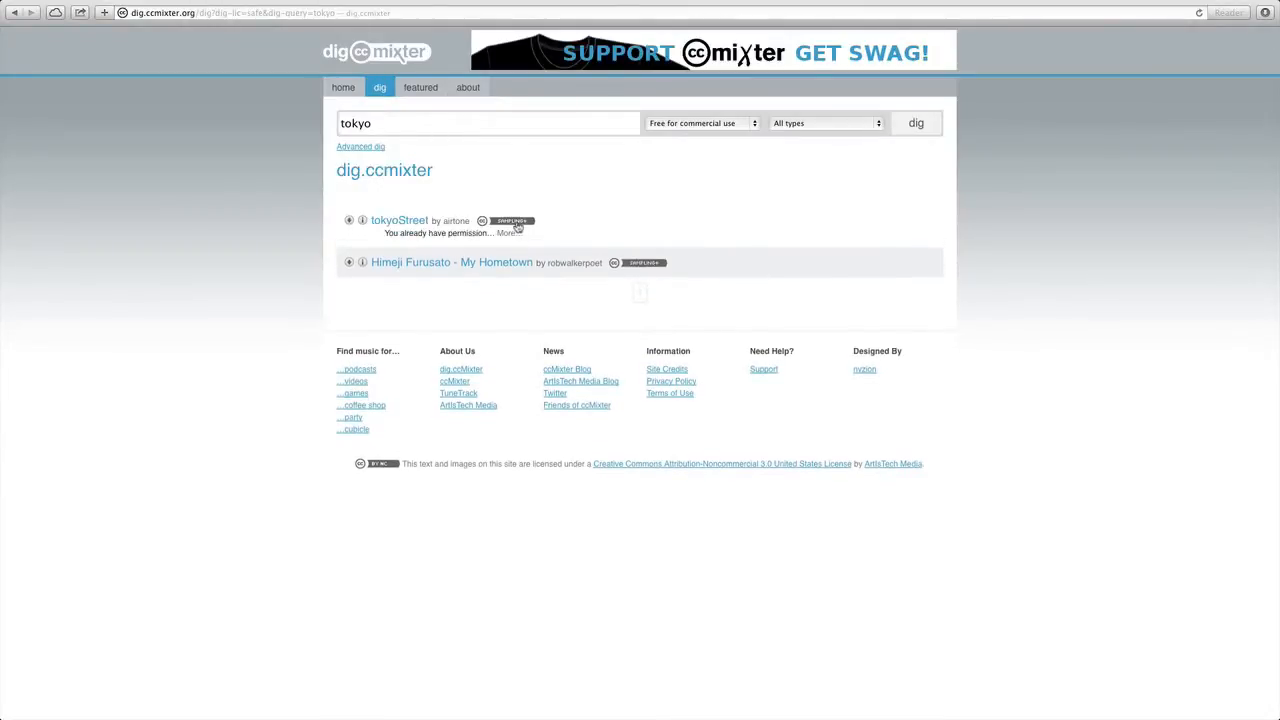
Rerun the tokyo search with all licenses included and inspect the license of Nights in Tokyo are Shallow
{"action": "left_click", "coordinate": [726, 123]}
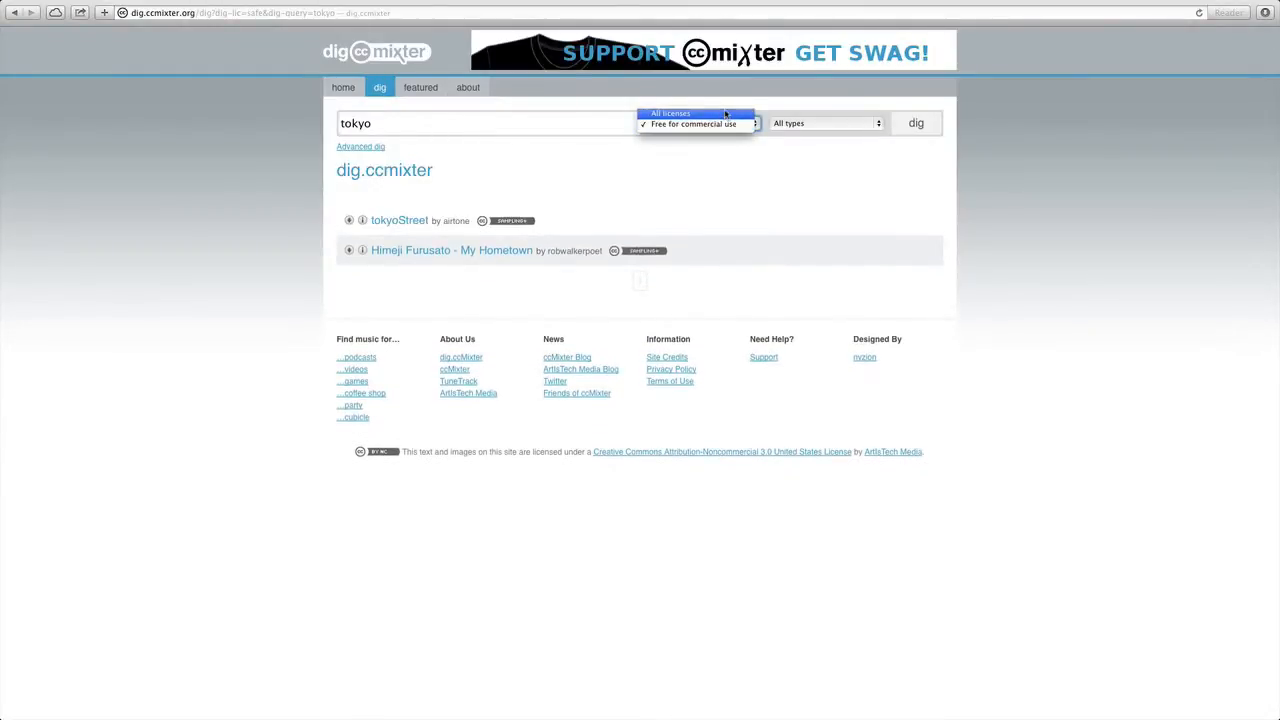
{"action": "left_click", "coordinate": [728, 108]}
{"action": "left_click", "coordinate": [936, 126]}
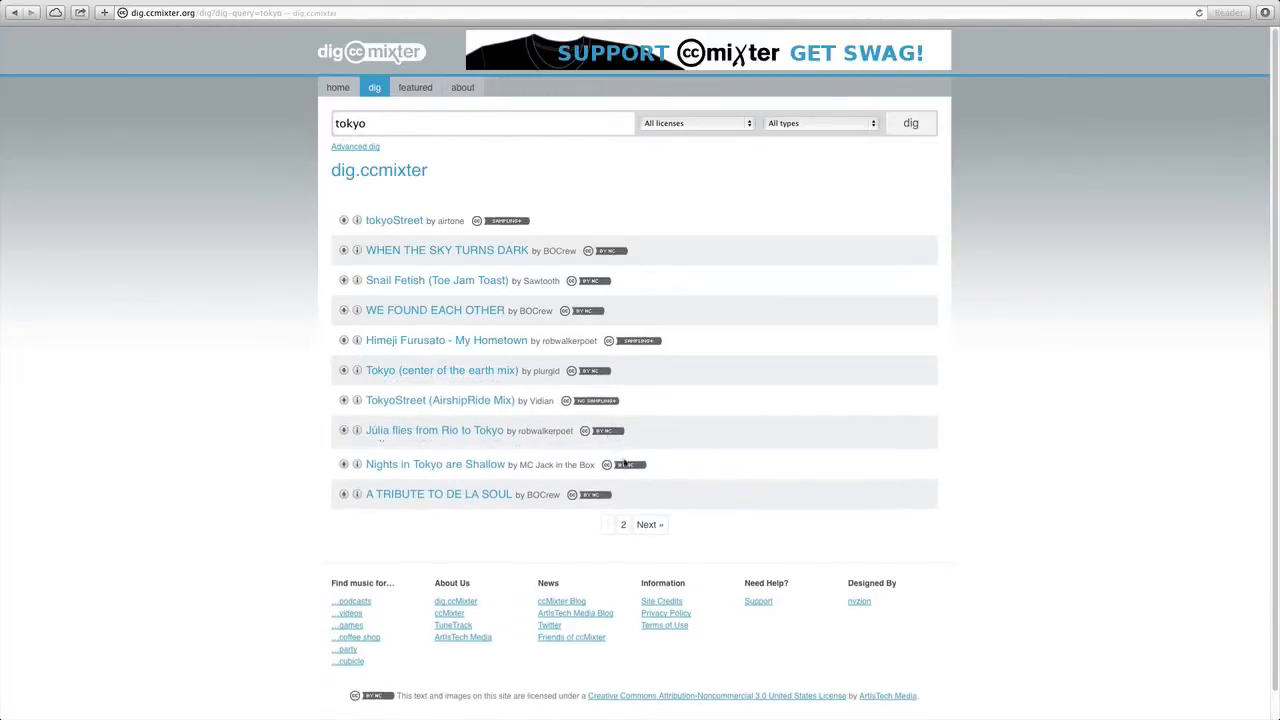
{"action": "mouse_move", "coordinate": [625, 464]}
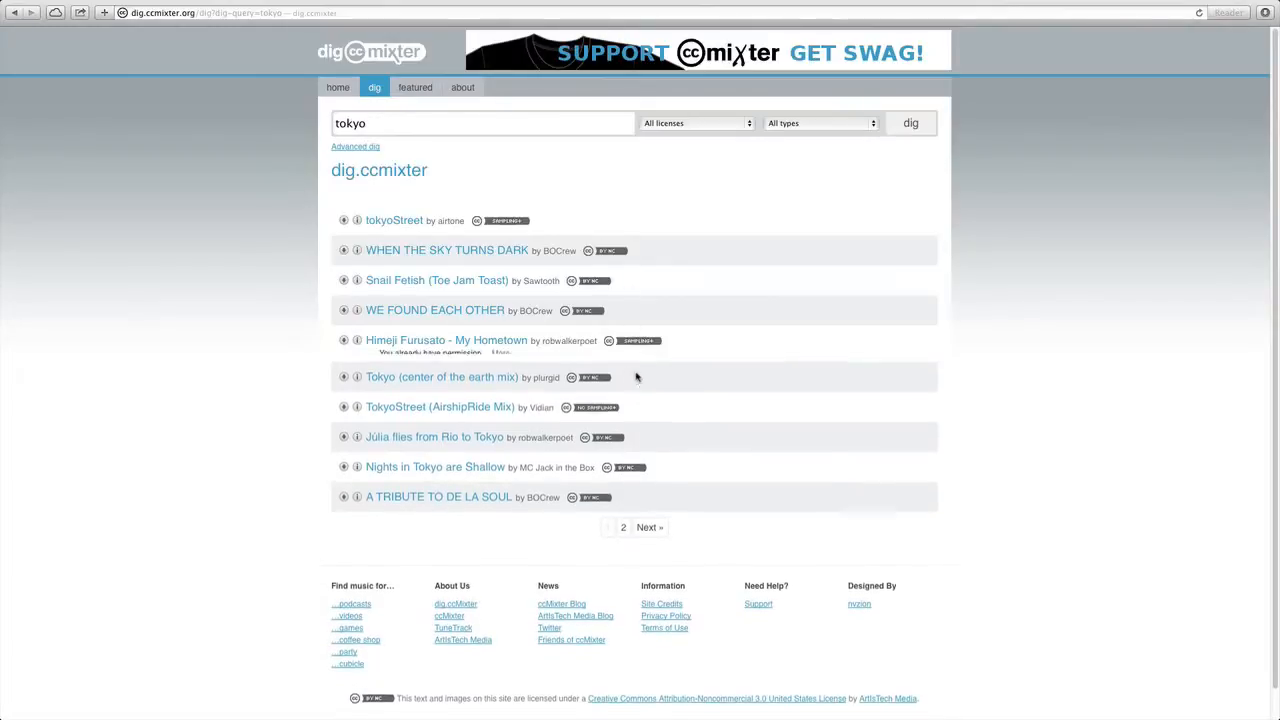
Download the MP3 of Himeji Furusato - My Hometown and locate the downloaded file
{"action": "left_click", "coordinate": [344, 341]}
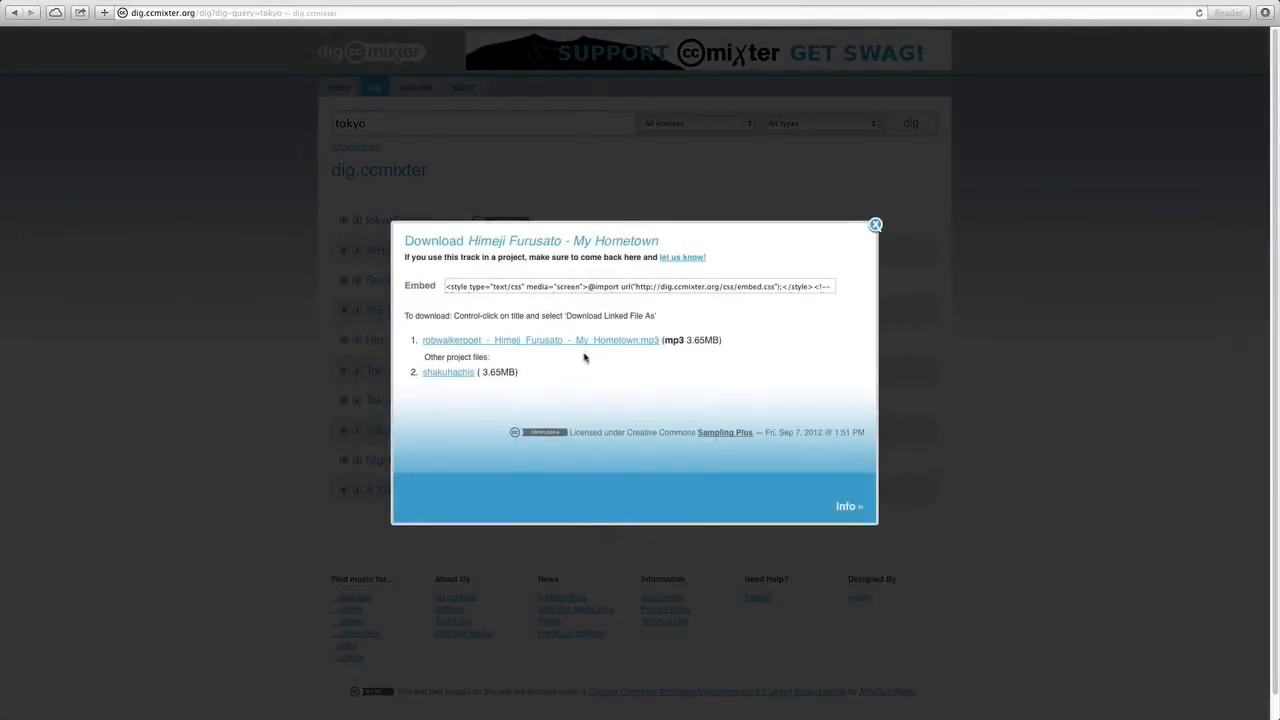
{"action": "left_click", "coordinate": [588, 343]}
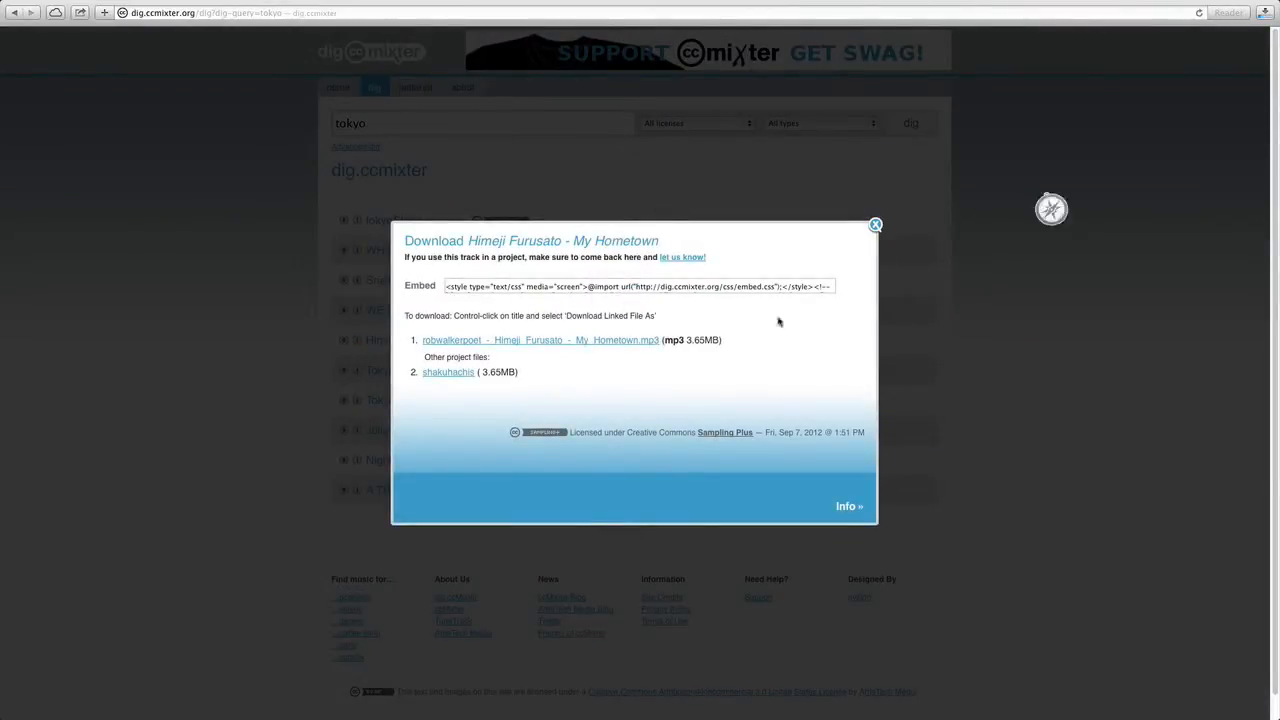
{"action": "left_click", "coordinate": [1265, 13]}
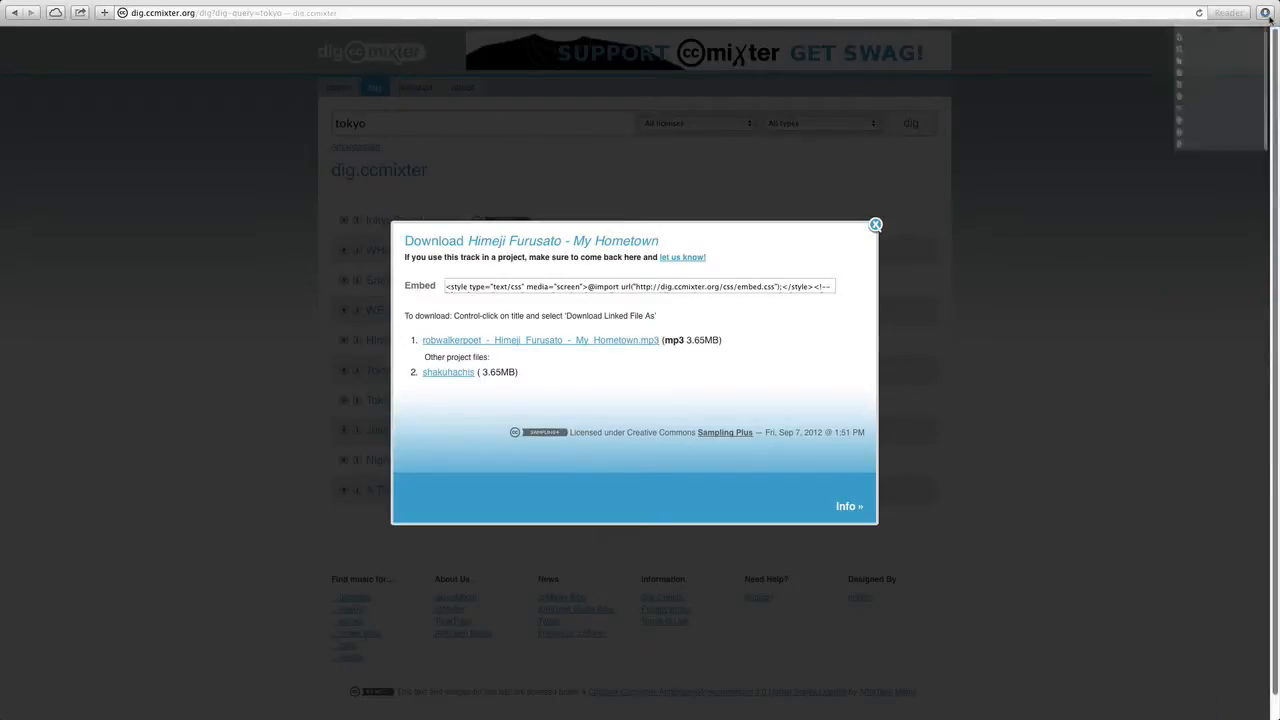
{"action": "left_click", "coordinate": [1248, 102]}
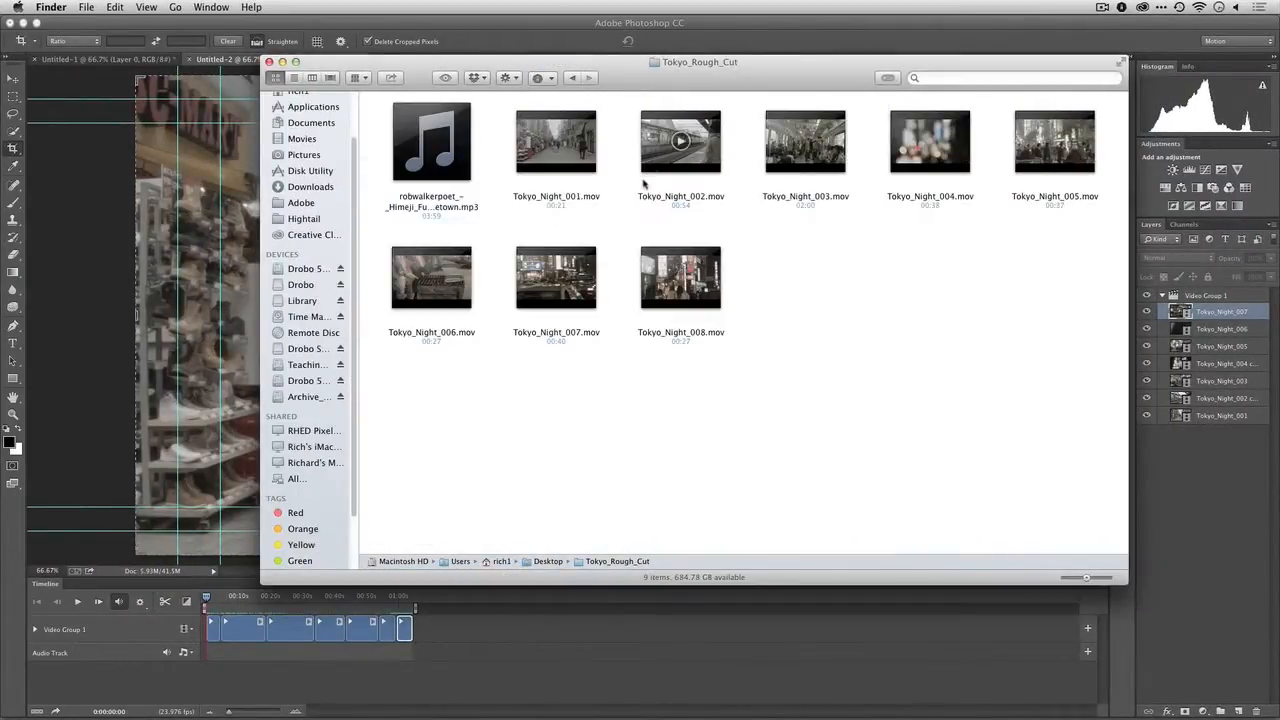
Switch to Photoshop and add the Himeji Furusato - My Hometown MP3 from the Tokyo_Rough_Cut folder to the timeline's audio track
{"action": "left_click", "coordinate": [116, 294]}
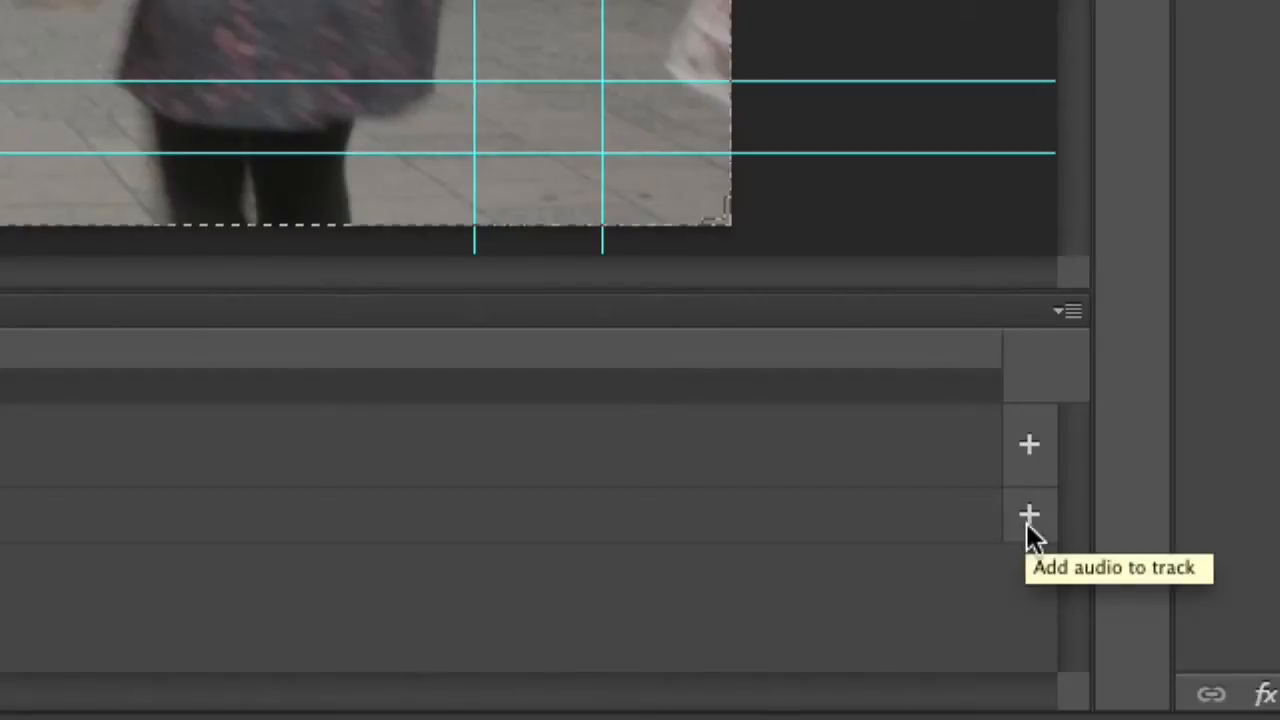
{"action": "left_click", "coordinate": [1028, 518]}
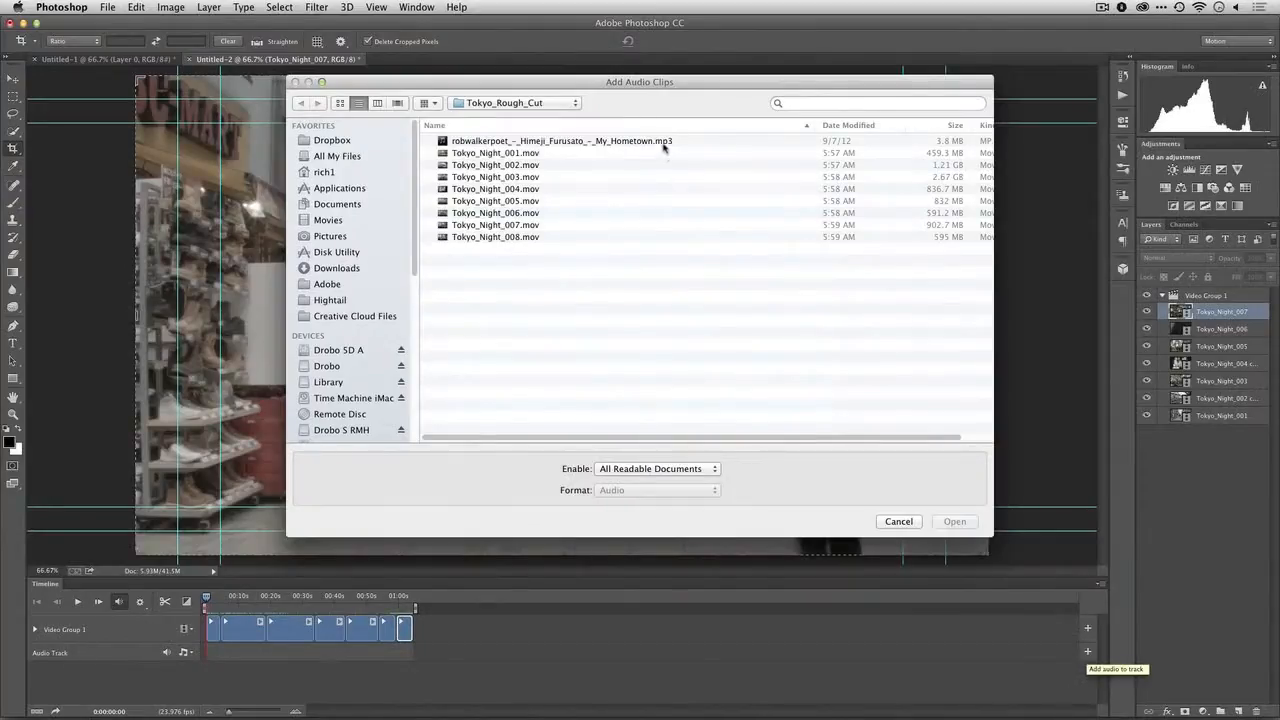
{"action": "left_click", "coordinate": [465, 141]}
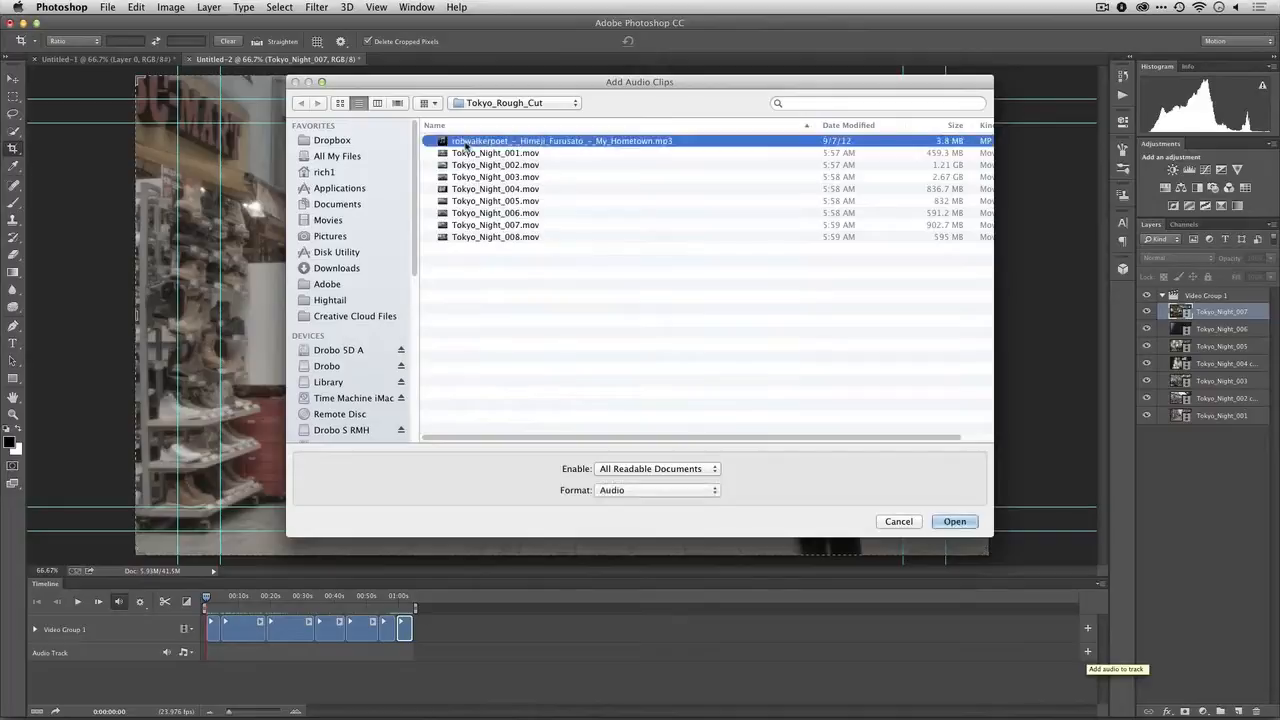
{"action": "left_click", "coordinate": [955, 522]}
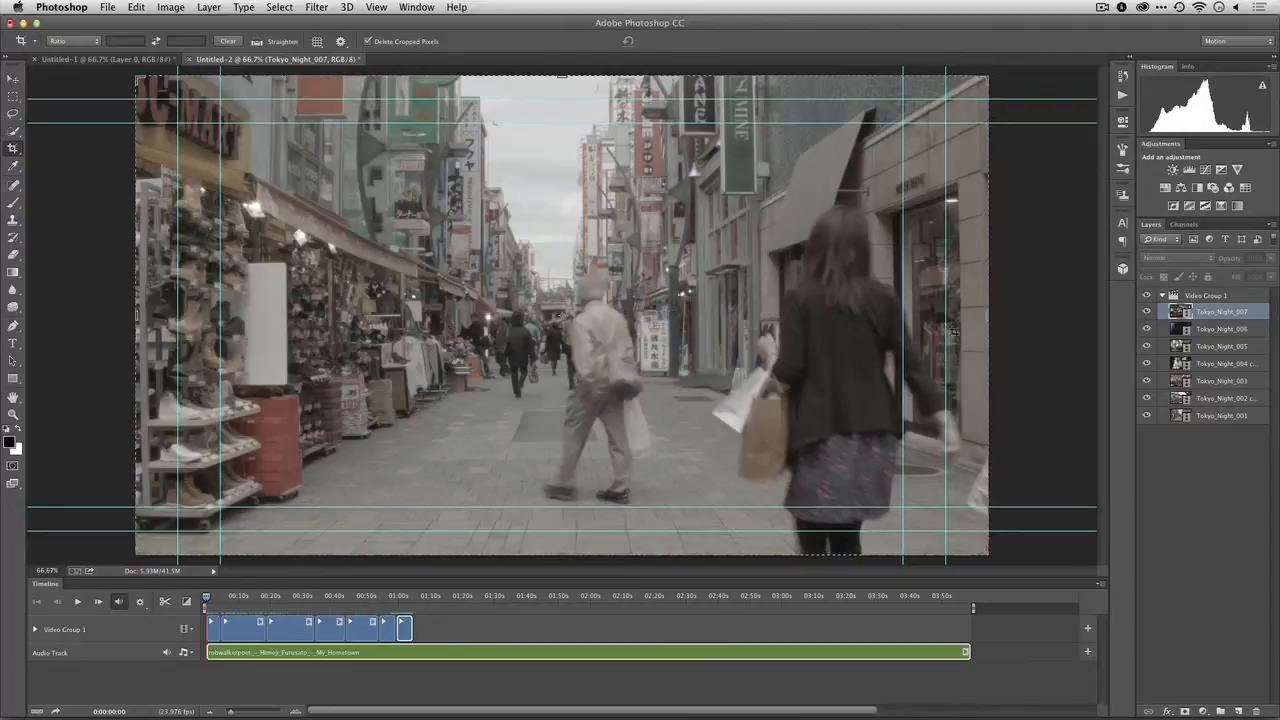
Raise the system volume and play the opening seconds of the timeline to check the music against the clips' sound
{"action": "key", "text": "XF86AudioRaiseVolume"}
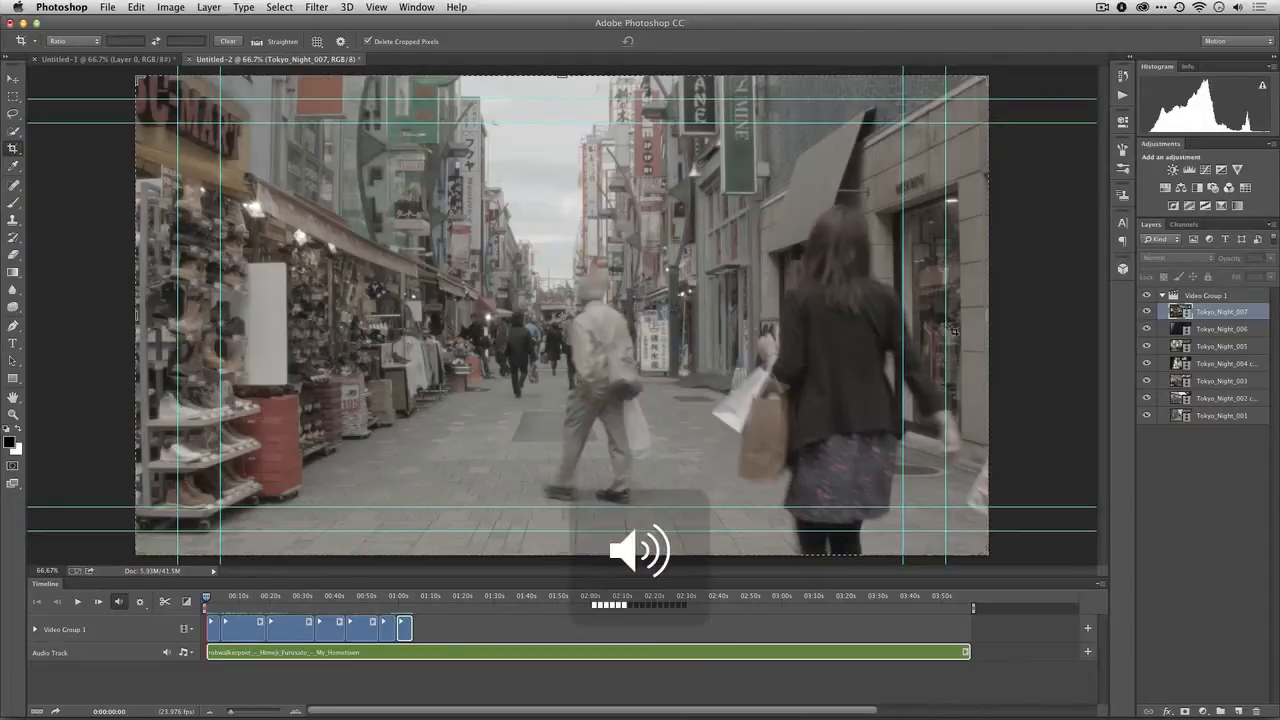
{"action": "key", "text": "space"}
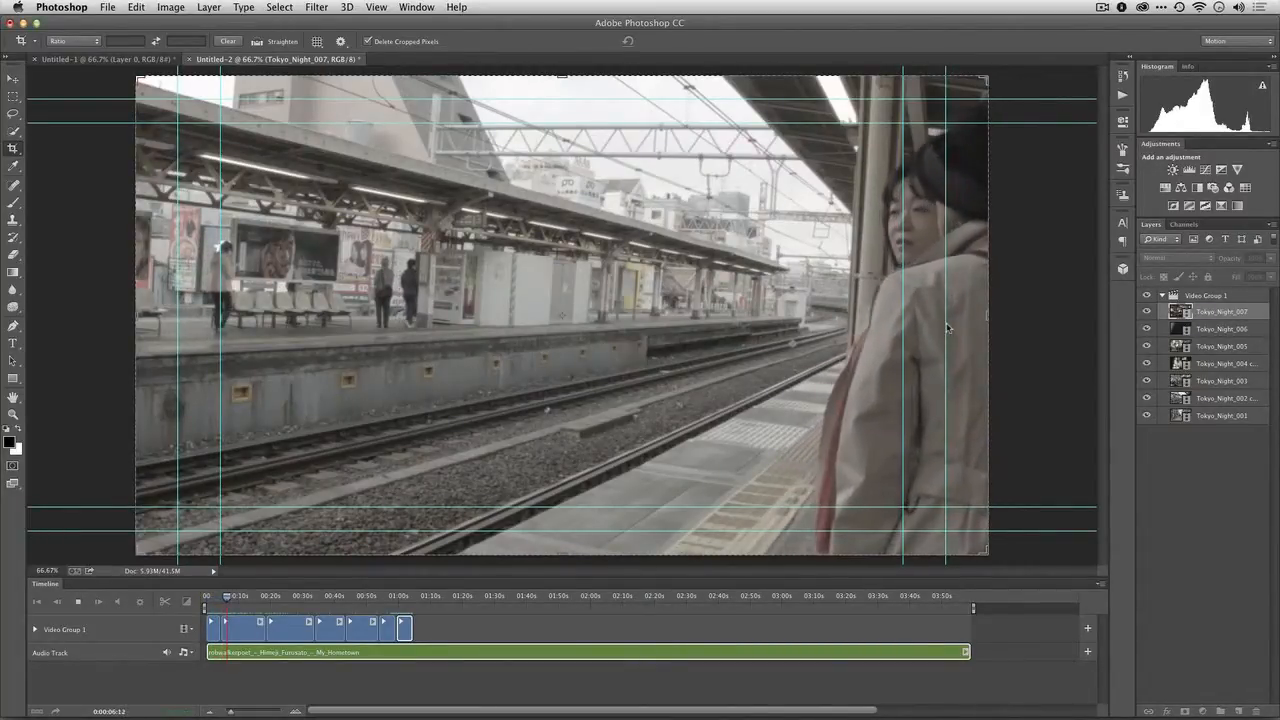
{"action": "key", "text": "space"}
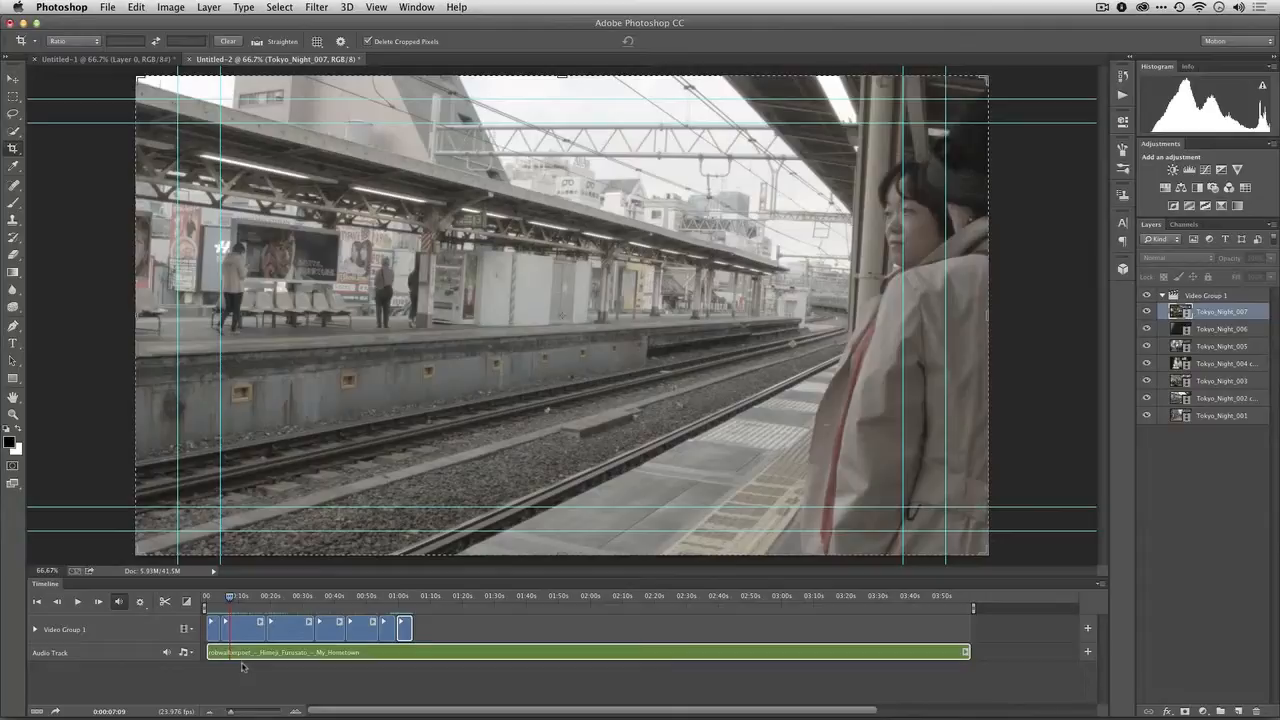
Set the audio of the Tokyo_Night_001 clip to 37% volume with a 1.07 s fade in
{"action": "left_click_drag", "start_coordinate": [231, 711], "coordinate": [240, 713]}
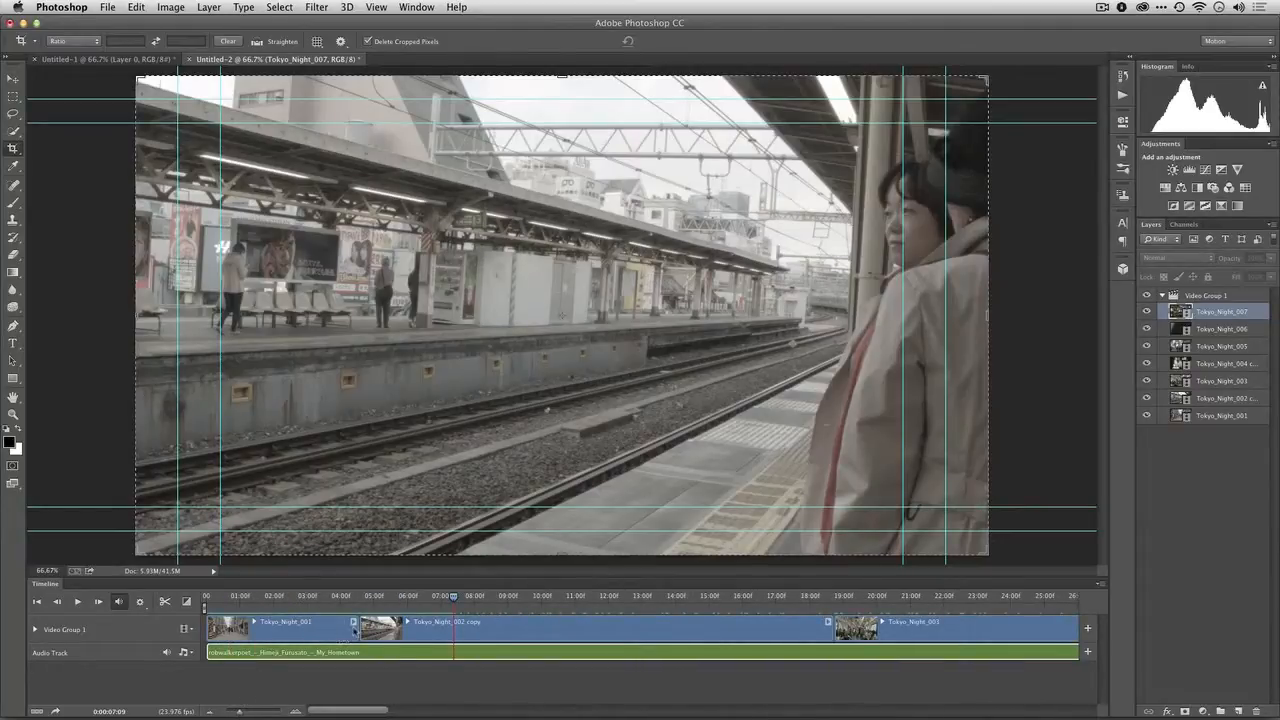
{"action": "left_click", "coordinate": [353, 622]}
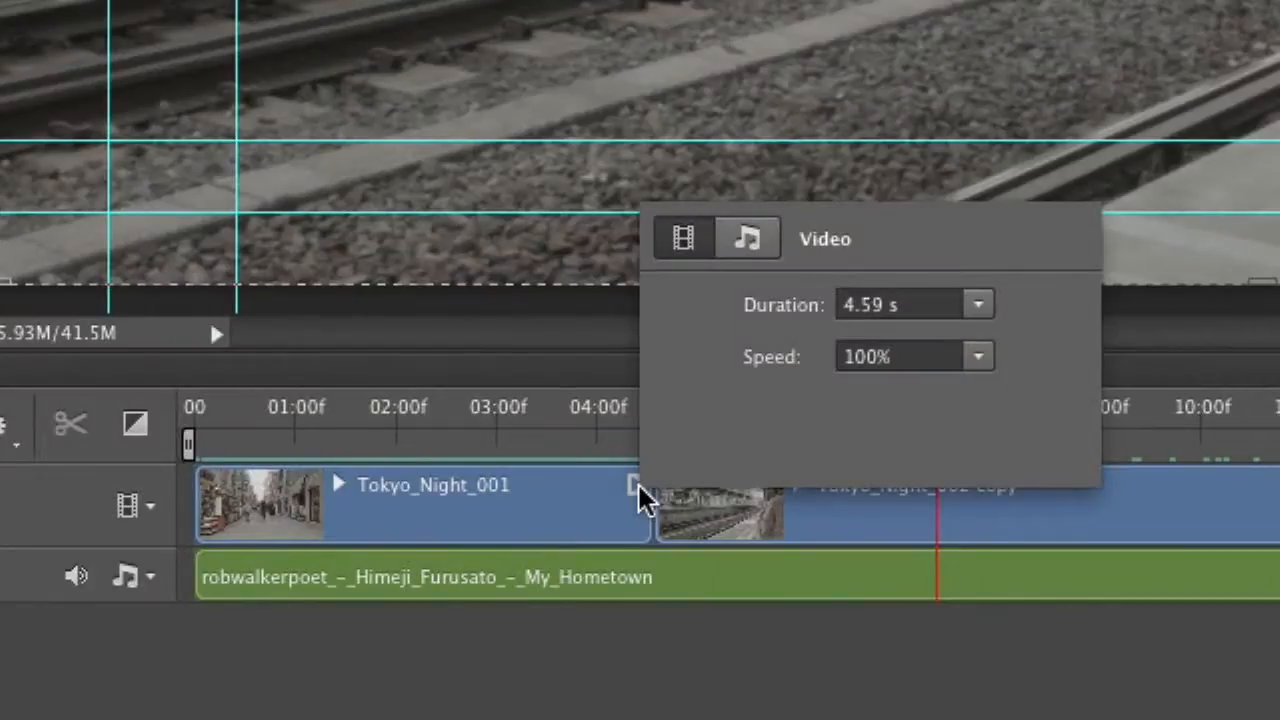
{"action": "left_click", "coordinate": [757, 241]}
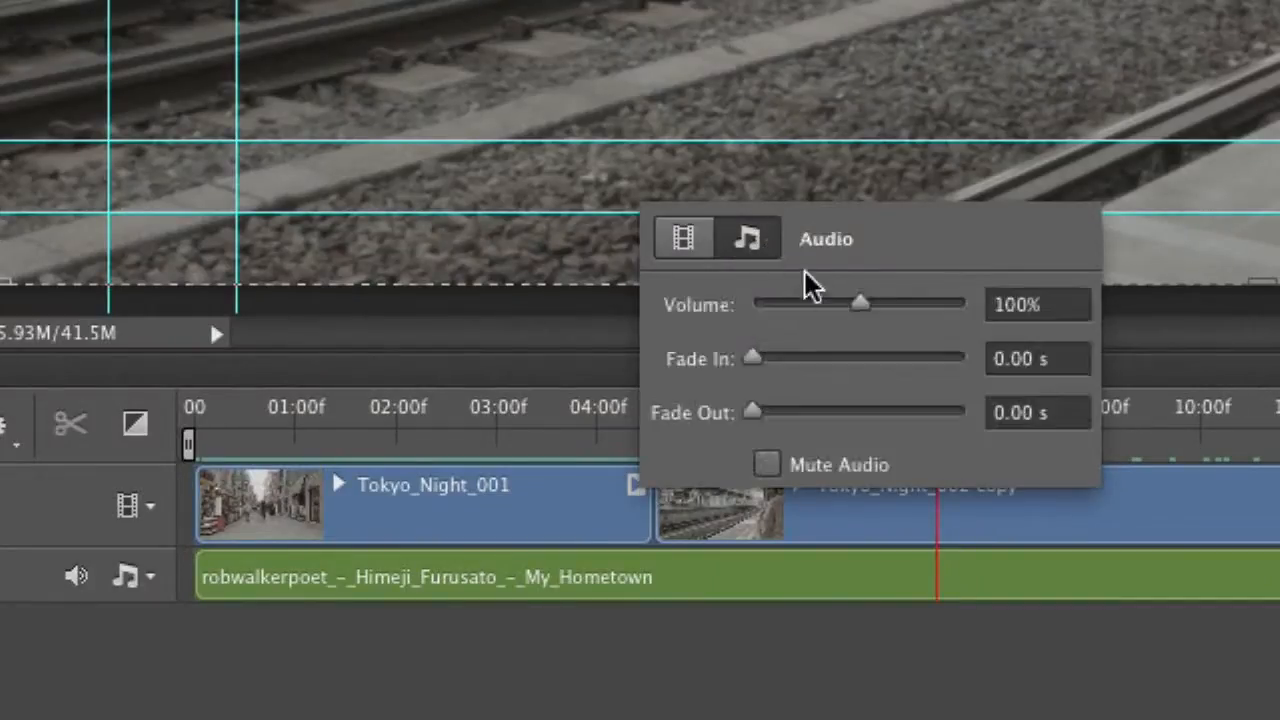
{"action": "left_click_drag", "start_coordinate": [840, 308], "coordinate": [794, 309]}
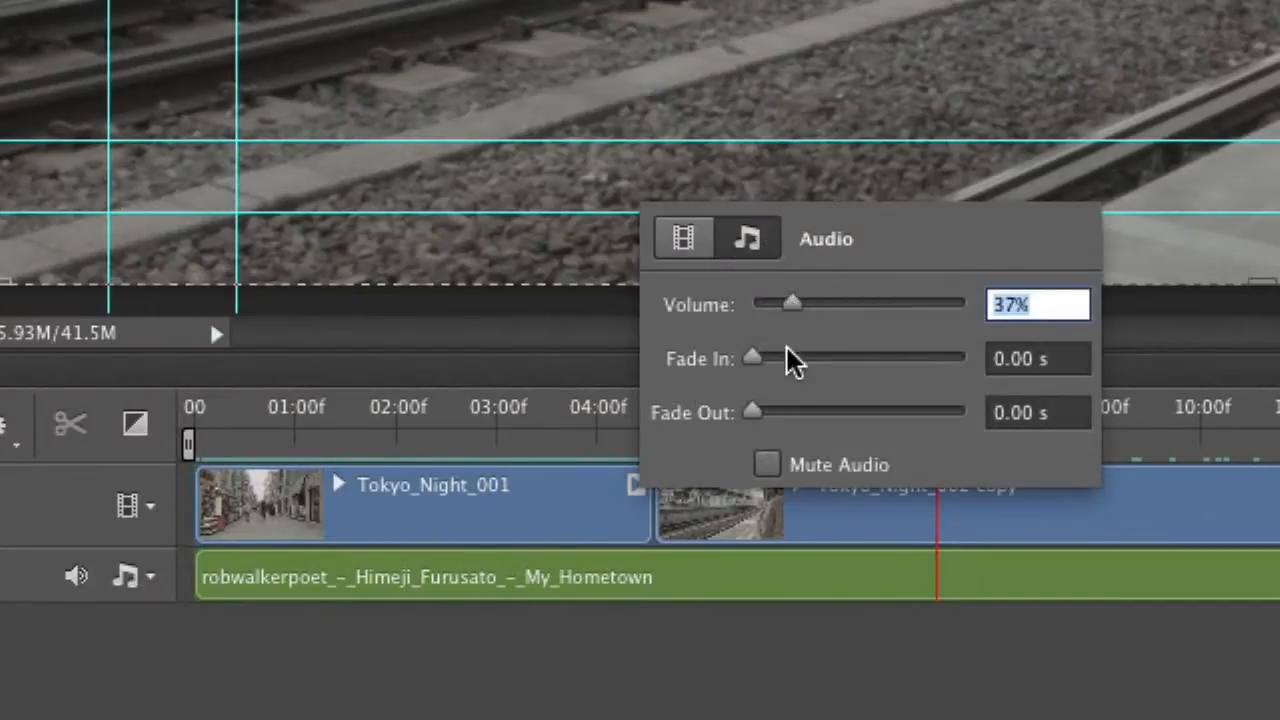
{"action": "mouse_move", "coordinate": [794, 360]}
{"action": "left_mouse_down"}
{"action": "mouse_move", "coordinate": [779, 374]}
{"action": "mouse_move", "coordinate": [807, 373]}
{"action": "left_mouse_up"}
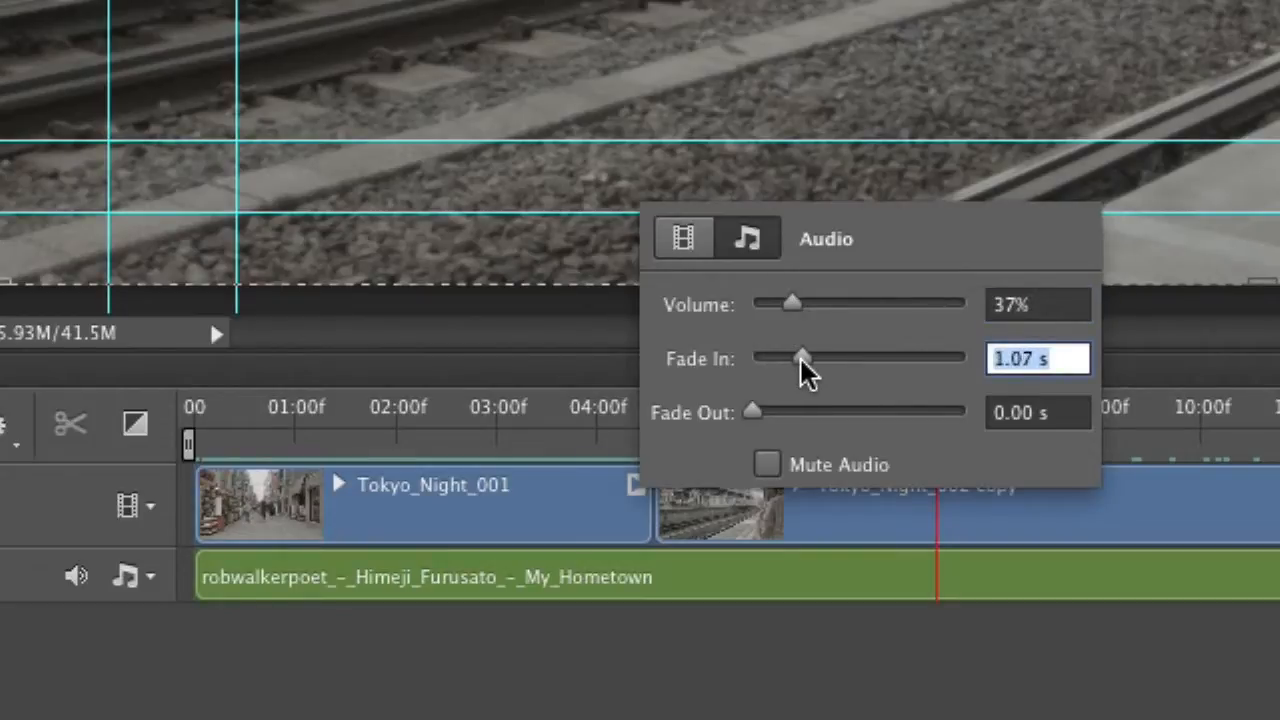
{"action": "left_click", "coordinate": [229, 449]}
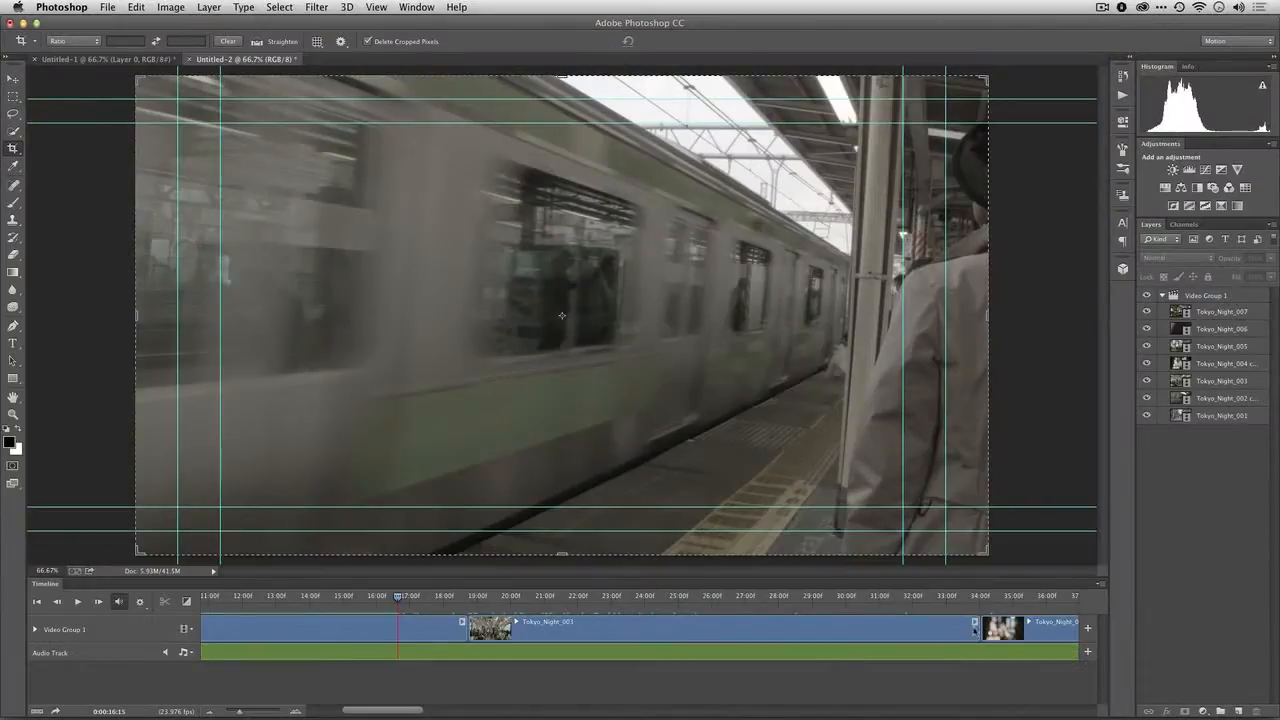
Lower the audio volume of the Tokyo_Night_003 clip to 45% and play the clip from near its start
{"action": "right_click", "coordinate": [974, 628]}
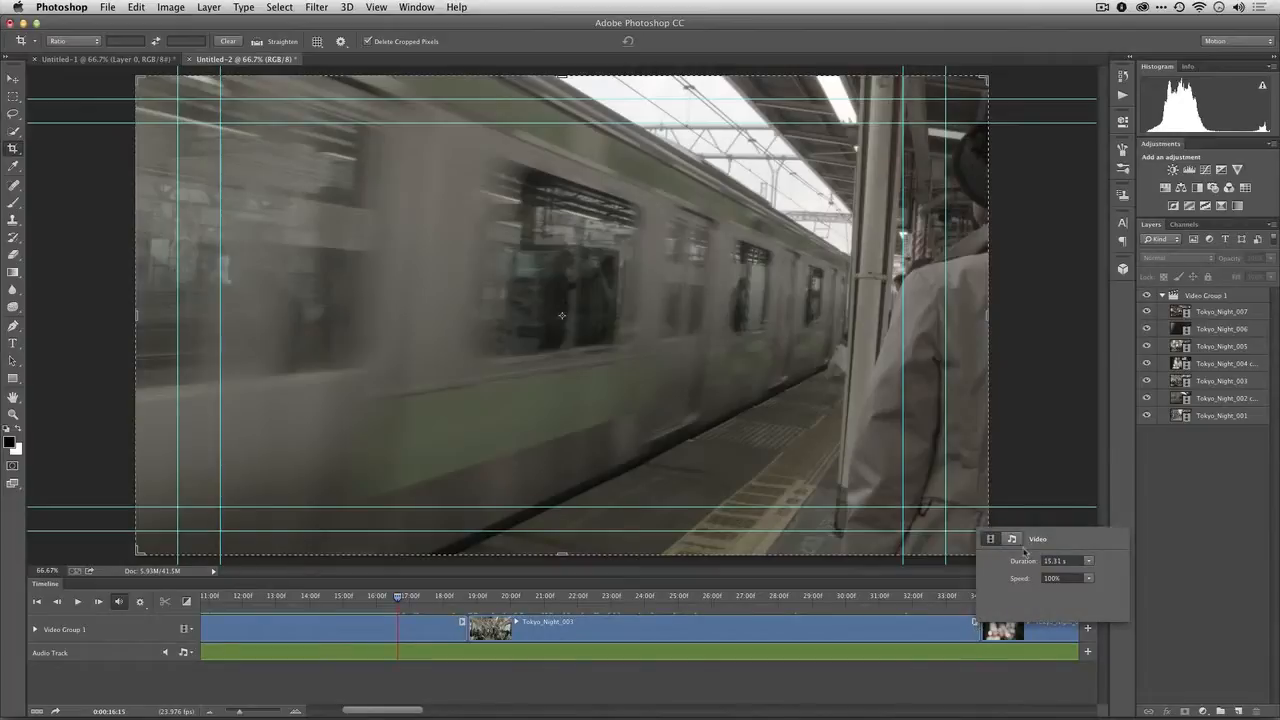
{"action": "left_click_drag", "start_coordinate": [1035, 556], "coordinate": [1023, 565]}
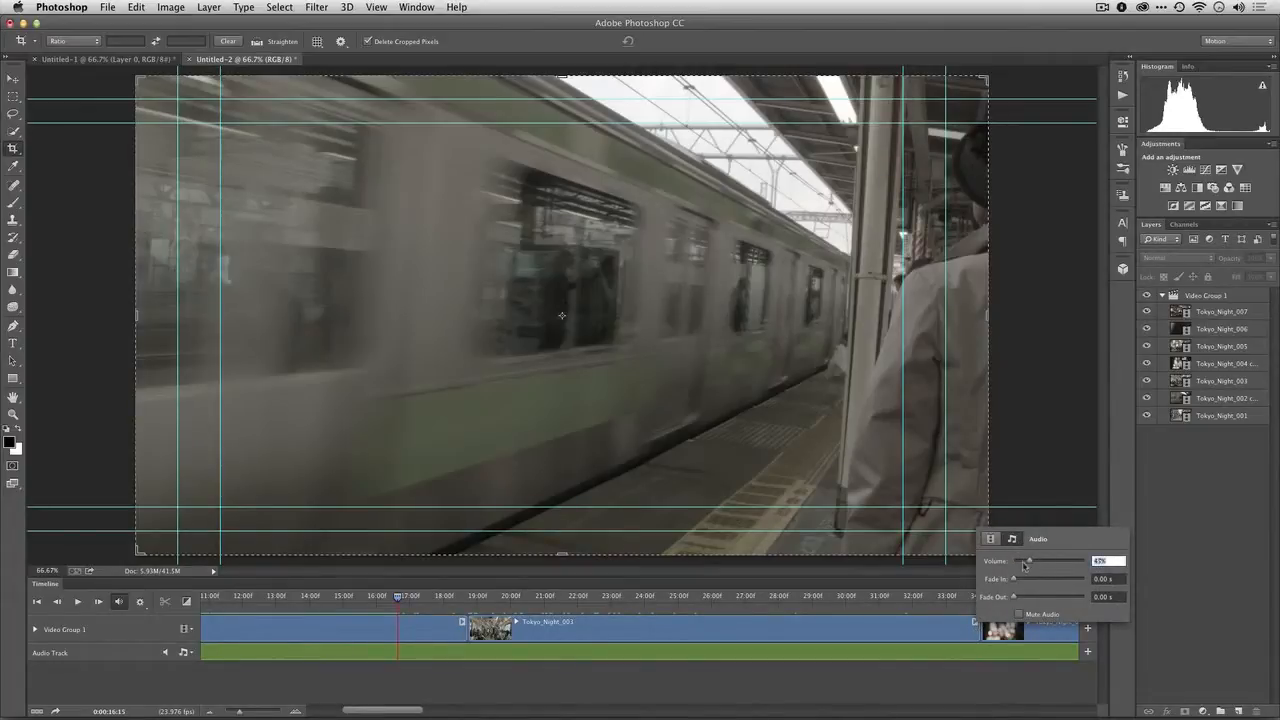
{"action": "left_click", "coordinate": [483, 598]}
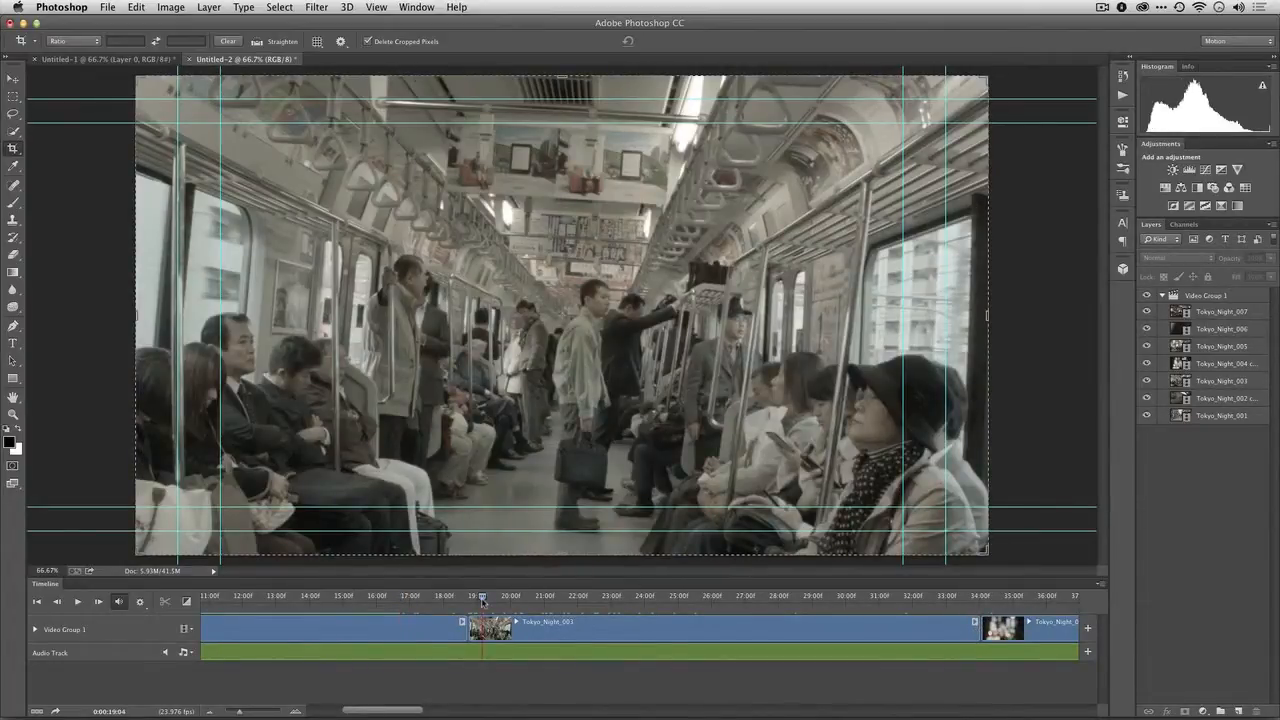
{"action": "key", "text": "space"}
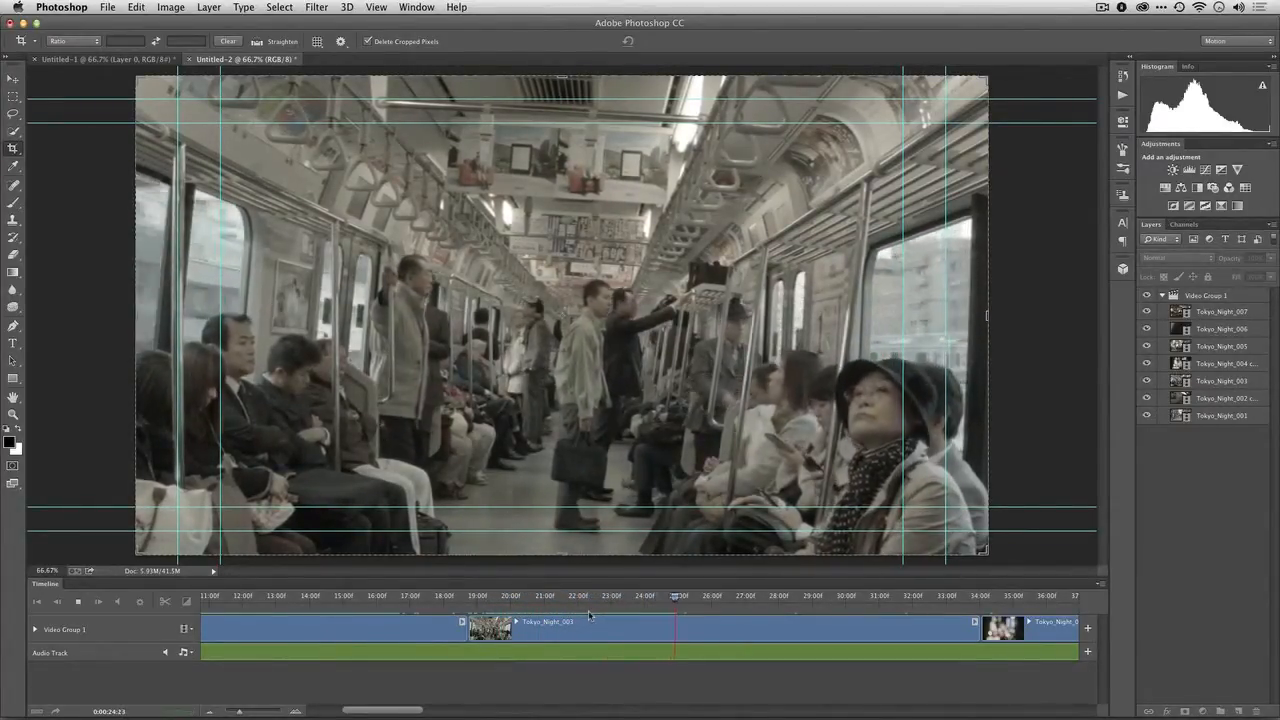
{"action": "key", "text": "space"}
Give the Tokyo_Night_003 clip's audio a 2.29 s fade in and a 2.72 s fade out
{"action": "scroll", "coordinate": [588, 614], "scroll_direction": "right", "scroll_amount": 2}
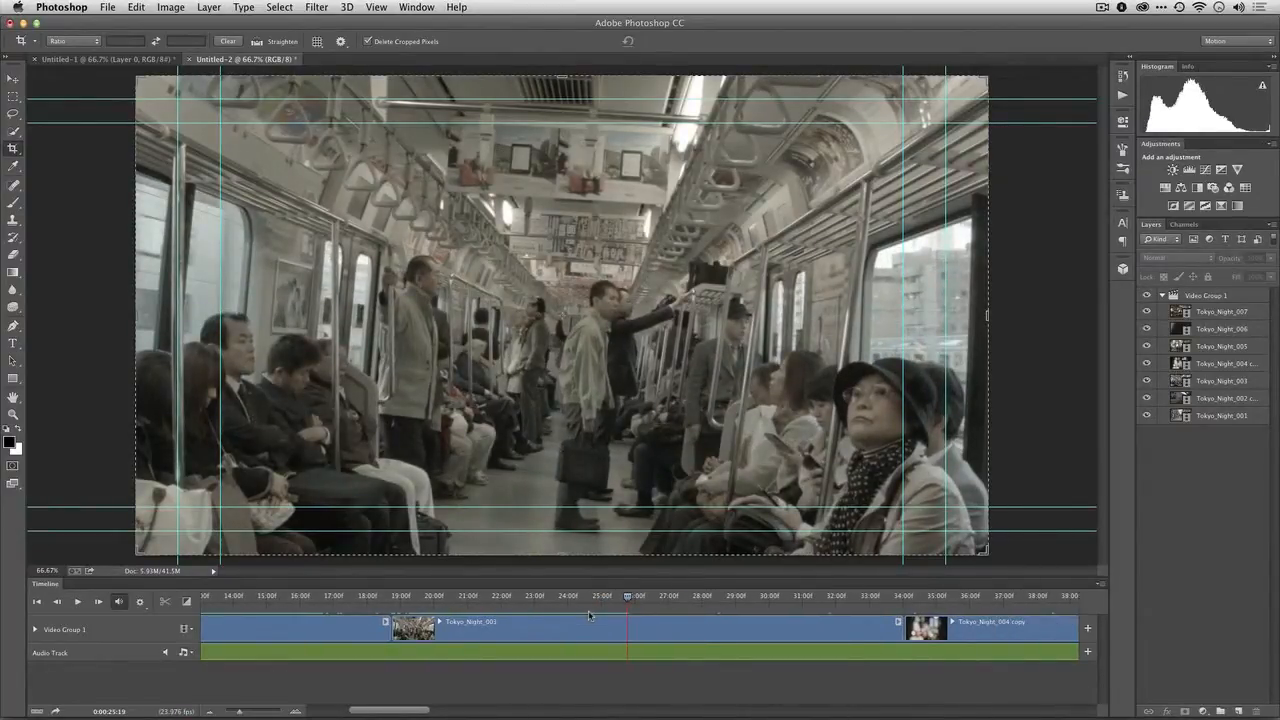
{"action": "left_click", "coordinate": [899, 620]}
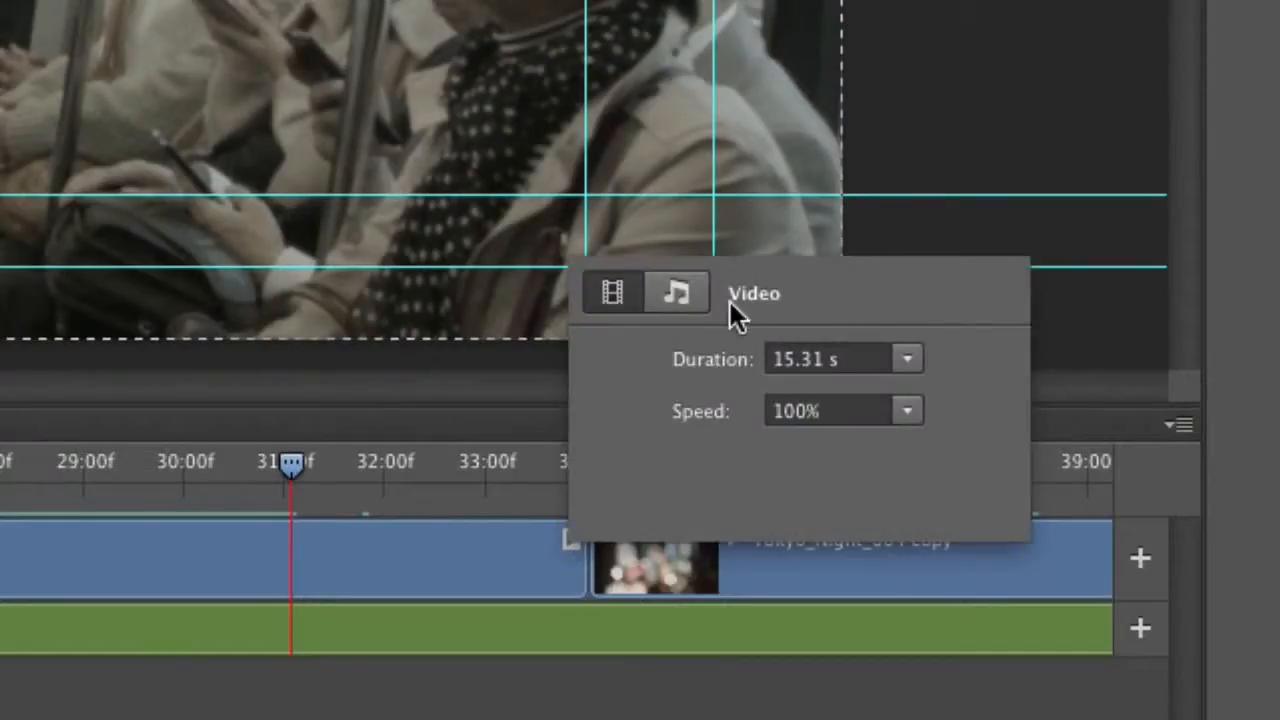
{"action": "left_click", "coordinate": [680, 293]}
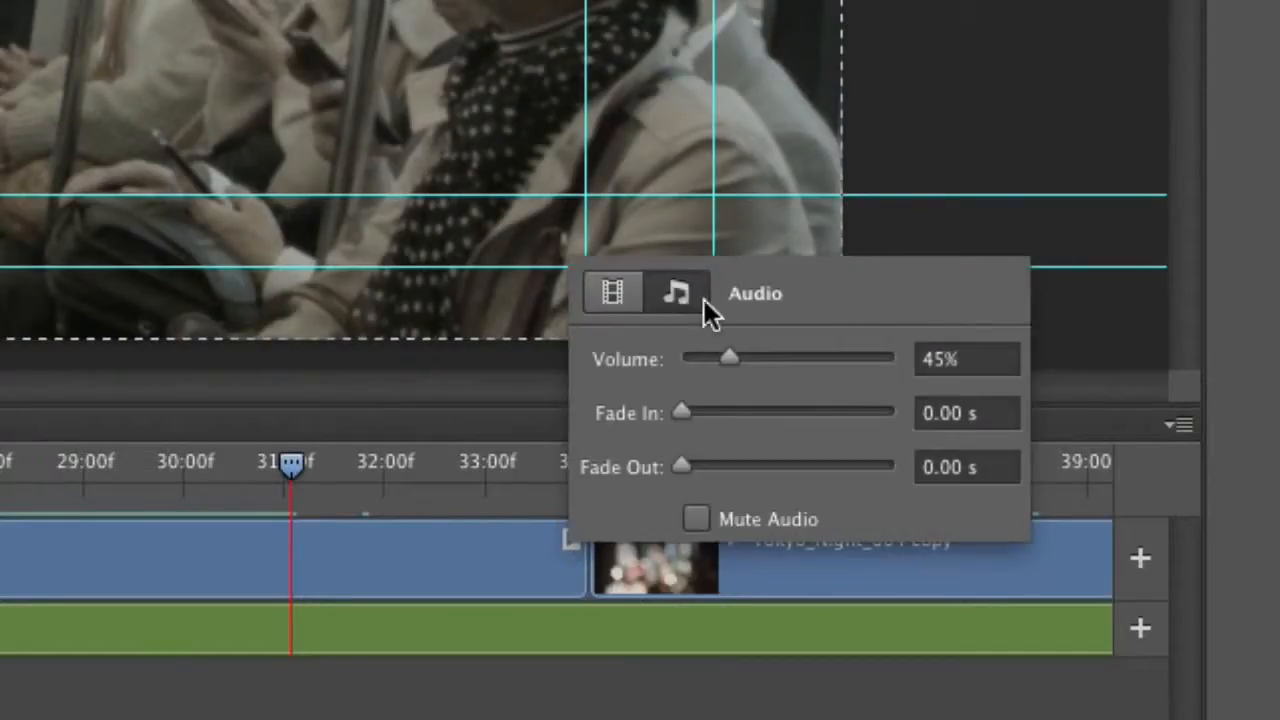
{"action": "left_click_drag", "start_coordinate": [686, 413], "coordinate": [734, 427]}
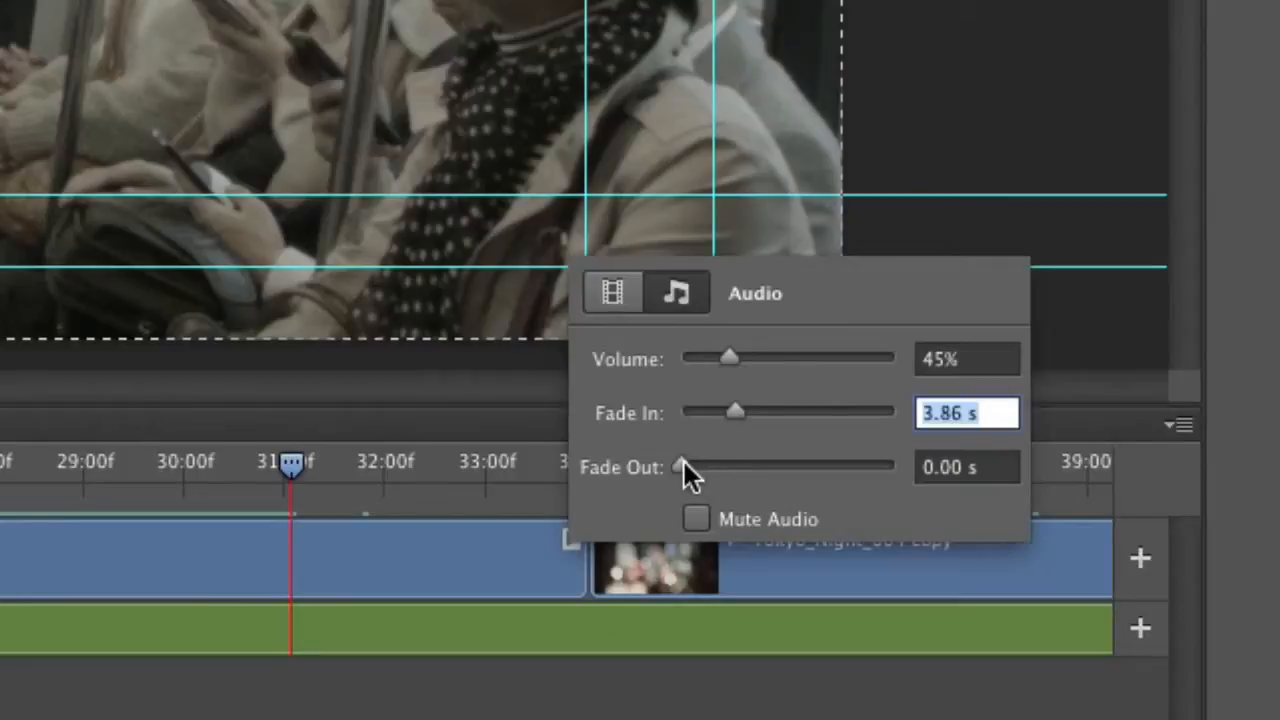
{"action": "left_click_drag", "start_coordinate": [684, 466], "coordinate": [718, 467]}
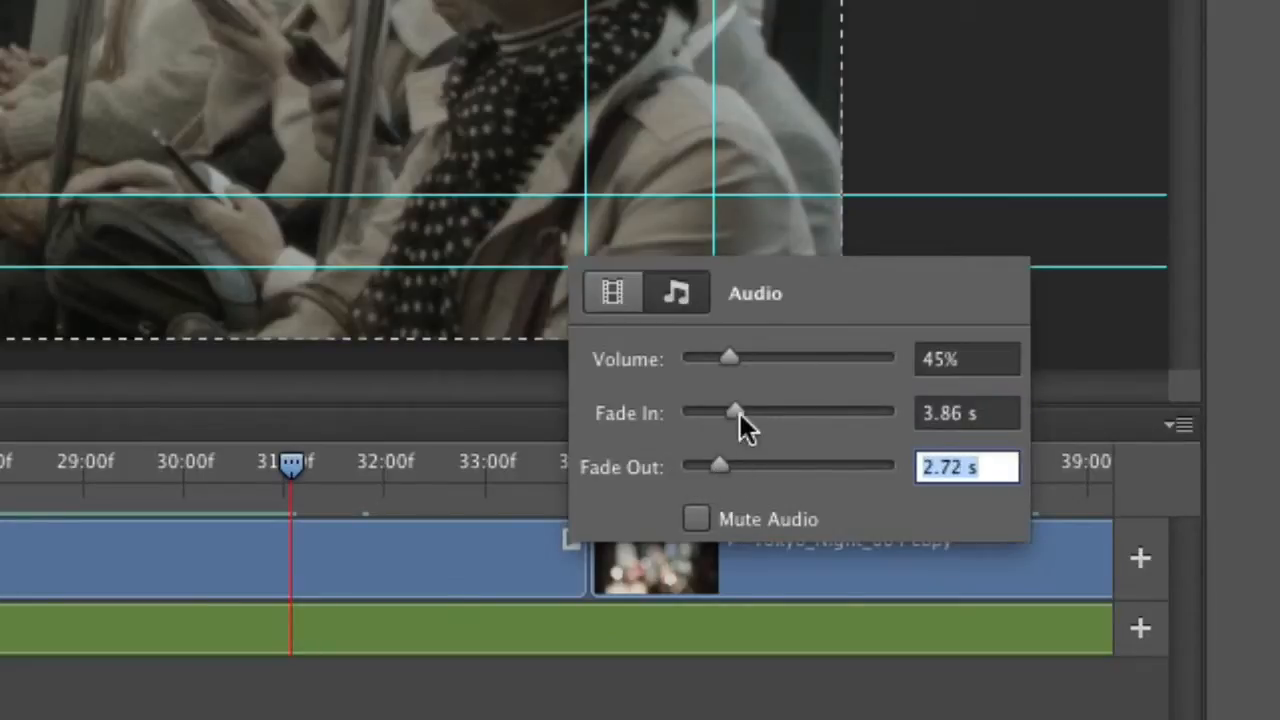
{"action": "left_click_drag", "start_coordinate": [740, 413], "coordinate": [712, 418]}
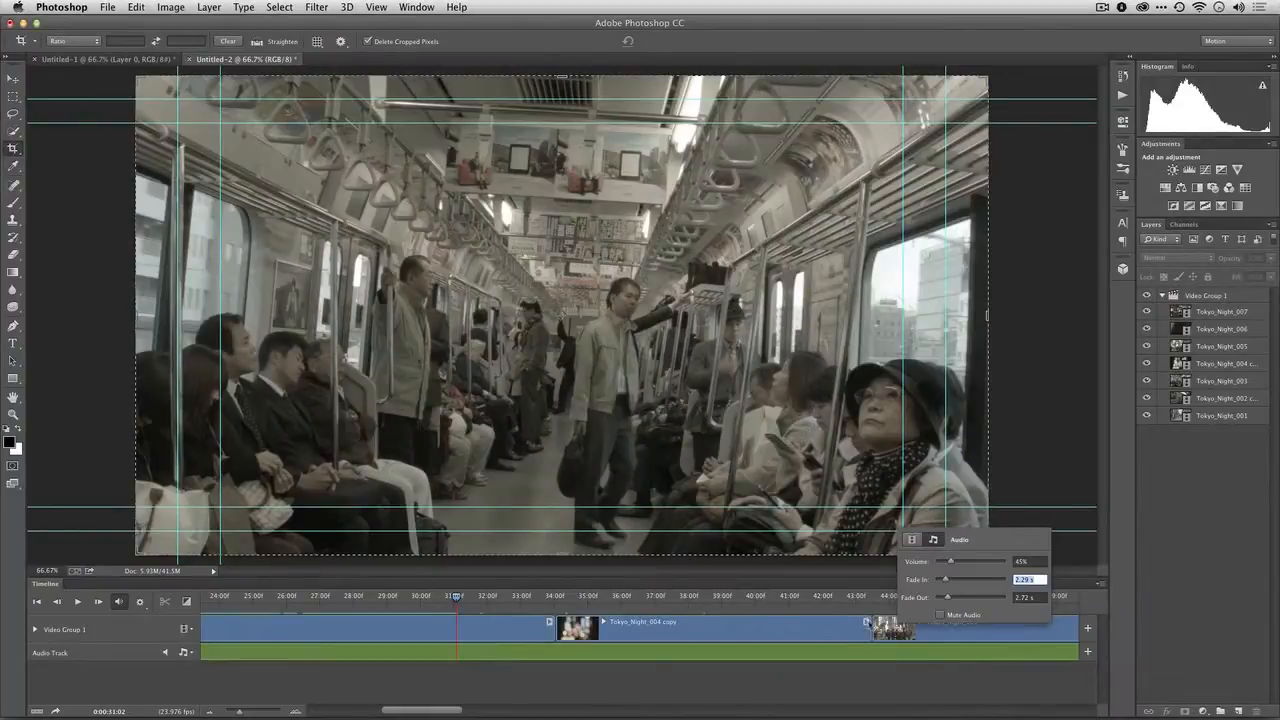
{"action": "left_click", "coordinate": [867, 621]}
Check the clip settings of Tokyo_Night_004 copy, and play that clip and Tokyo_Night_005 from near their starts to judge the sound
{"action": "left_click", "coordinate": [867, 622]}
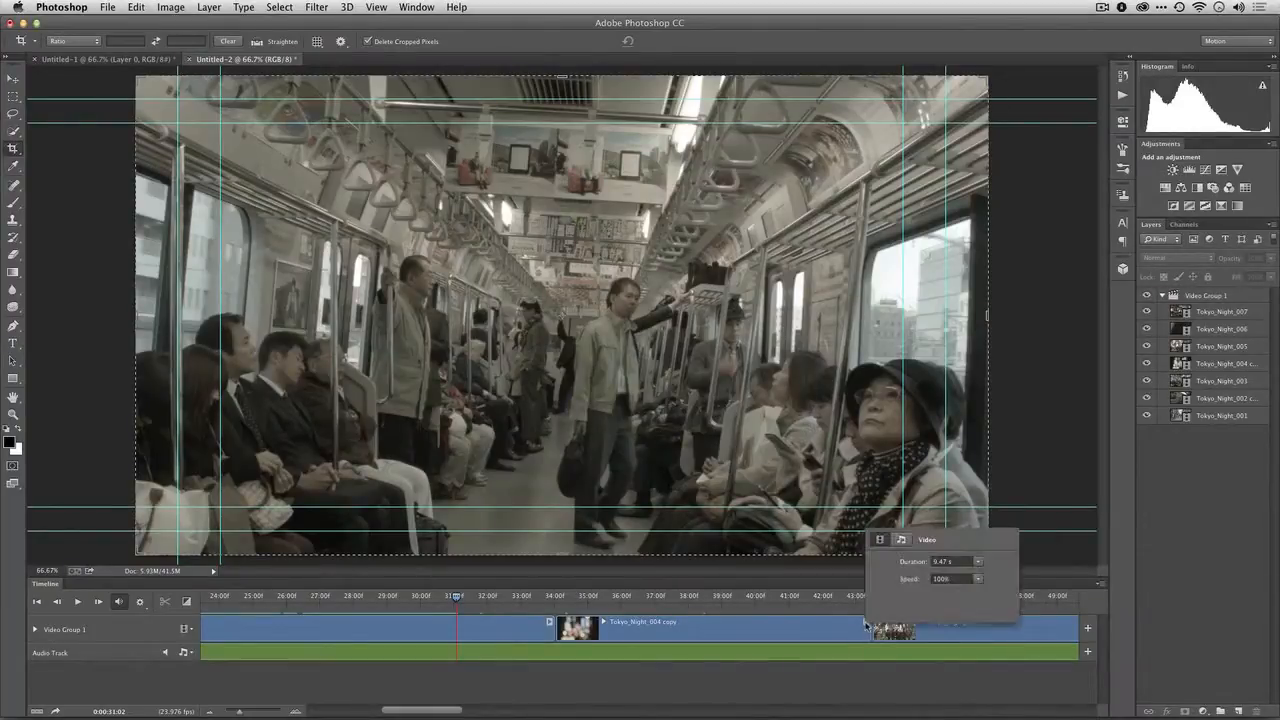
{"action": "left_click", "coordinate": [587, 603]}
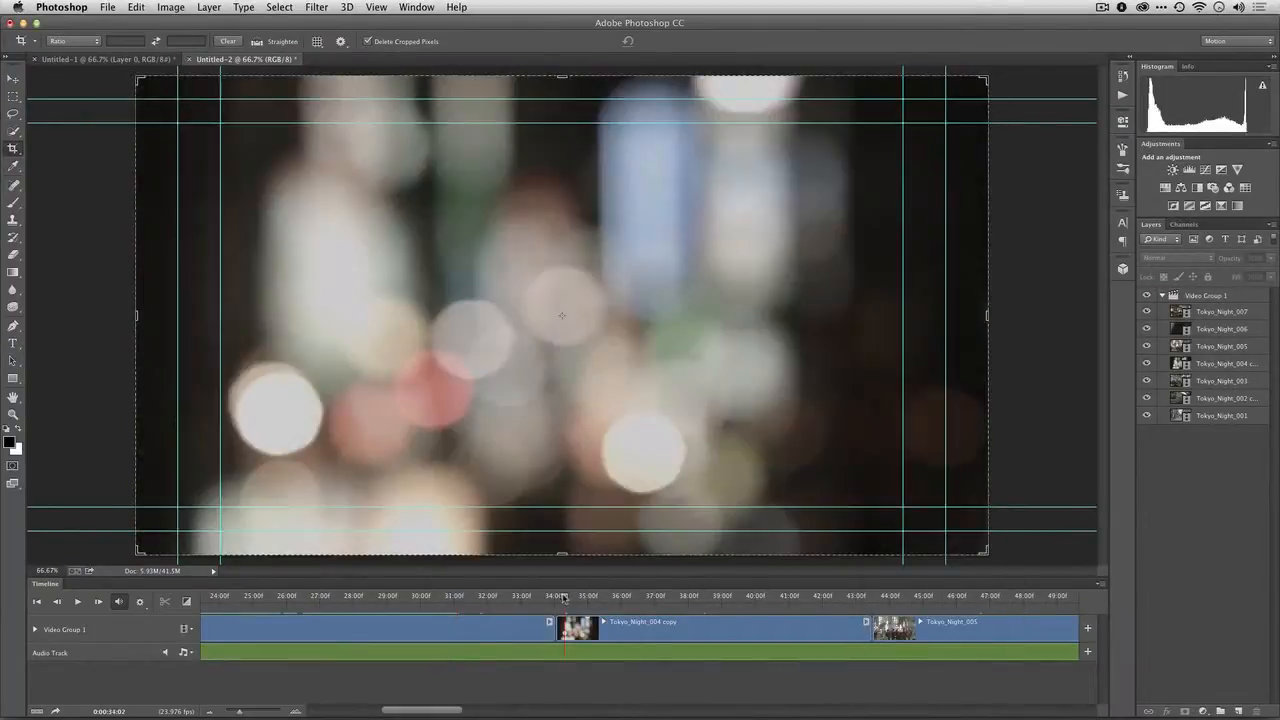
{"action": "key", "text": "space"}
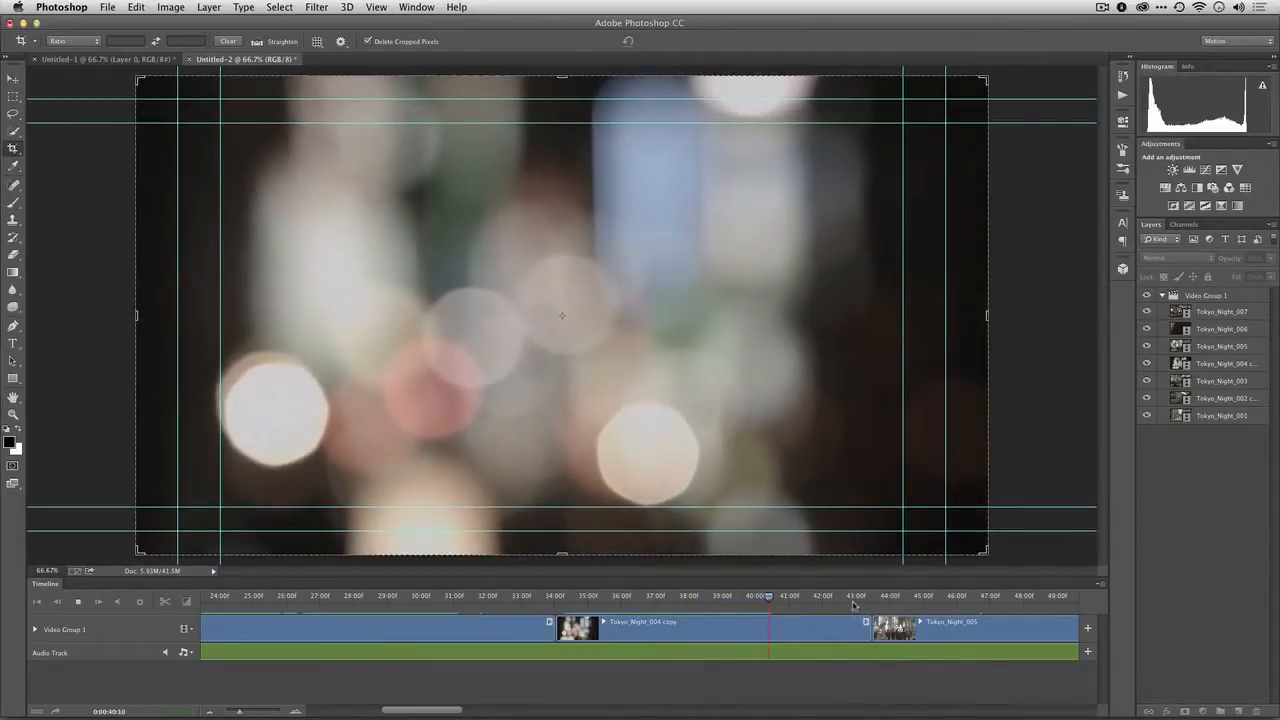
{"action": "key", "text": "space"}
{"action": "scroll", "coordinate": [848, 598], "scroll_direction": "right", "scroll_amount": 5}
{"action": "left_click", "coordinate": [660, 603]}
{"action": "key", "text": "space"}
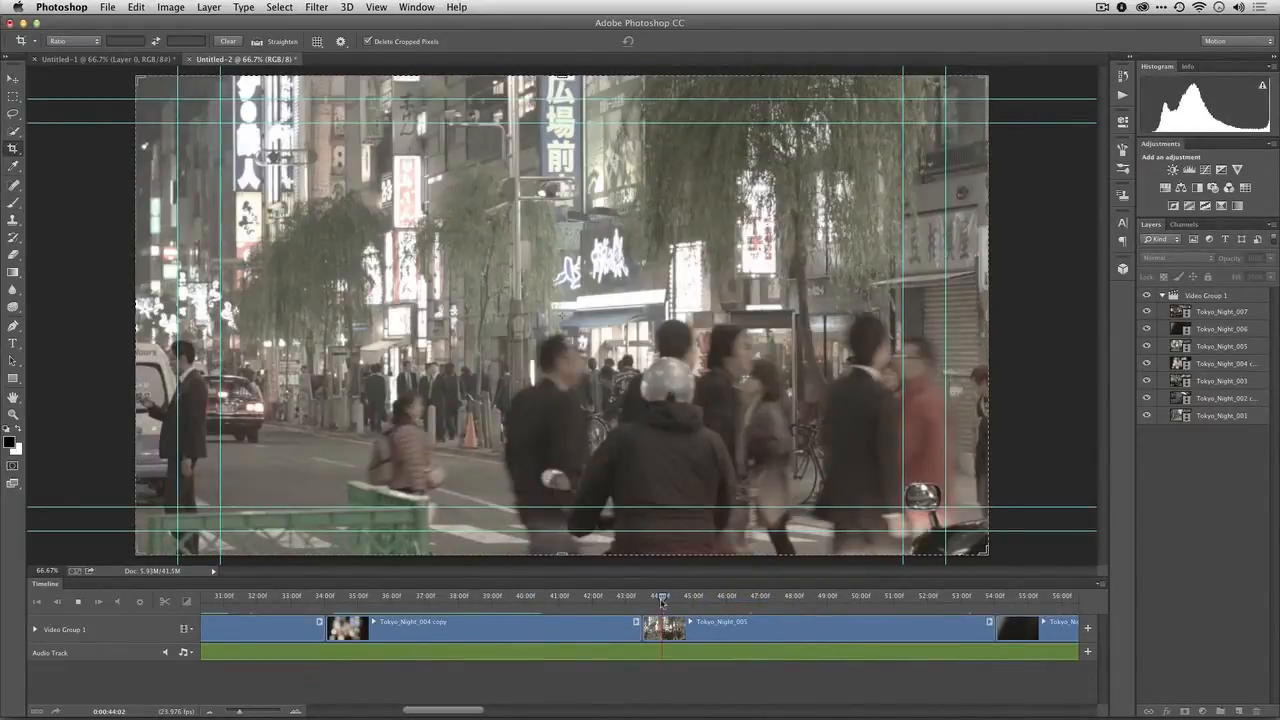
Lower the audio volume of the Tokyo_Night_005 clip to 32%
{"action": "left_click", "coordinate": [990, 622]}
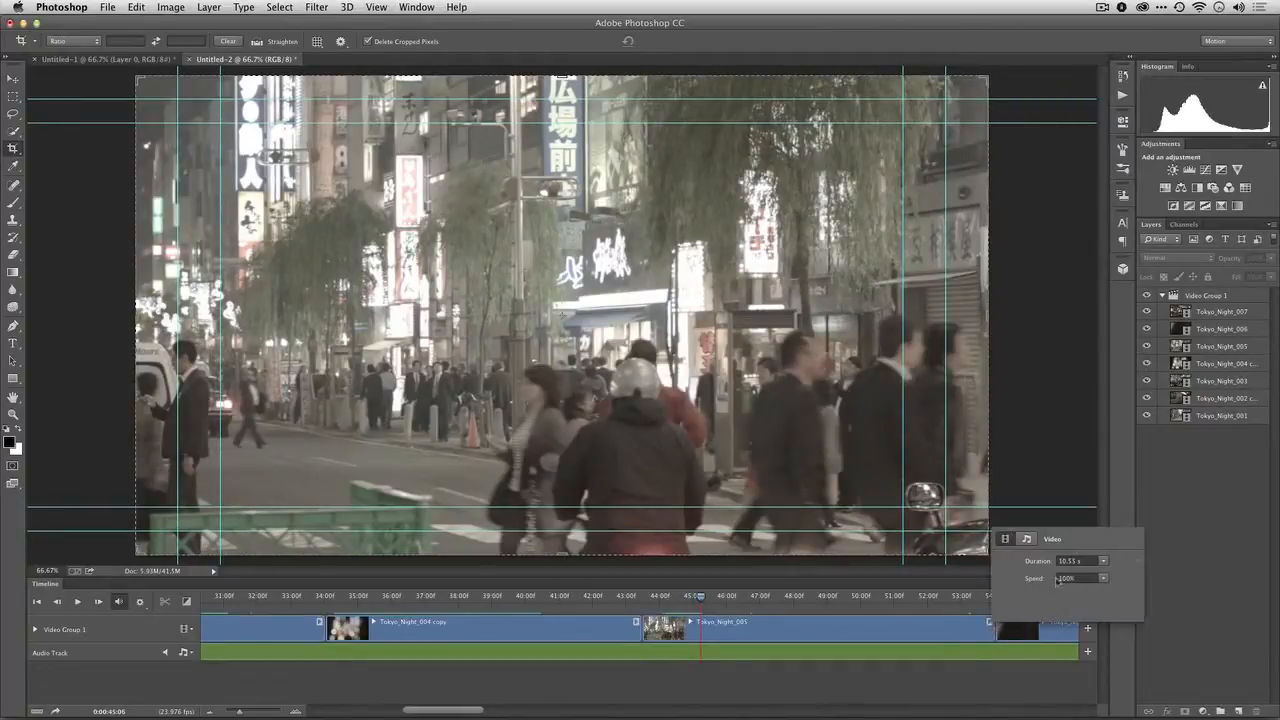
{"action": "left_click", "coordinate": [1030, 540]}
{"action": "left_click_drag", "start_coordinate": [1060, 562], "coordinate": [1045, 565]}
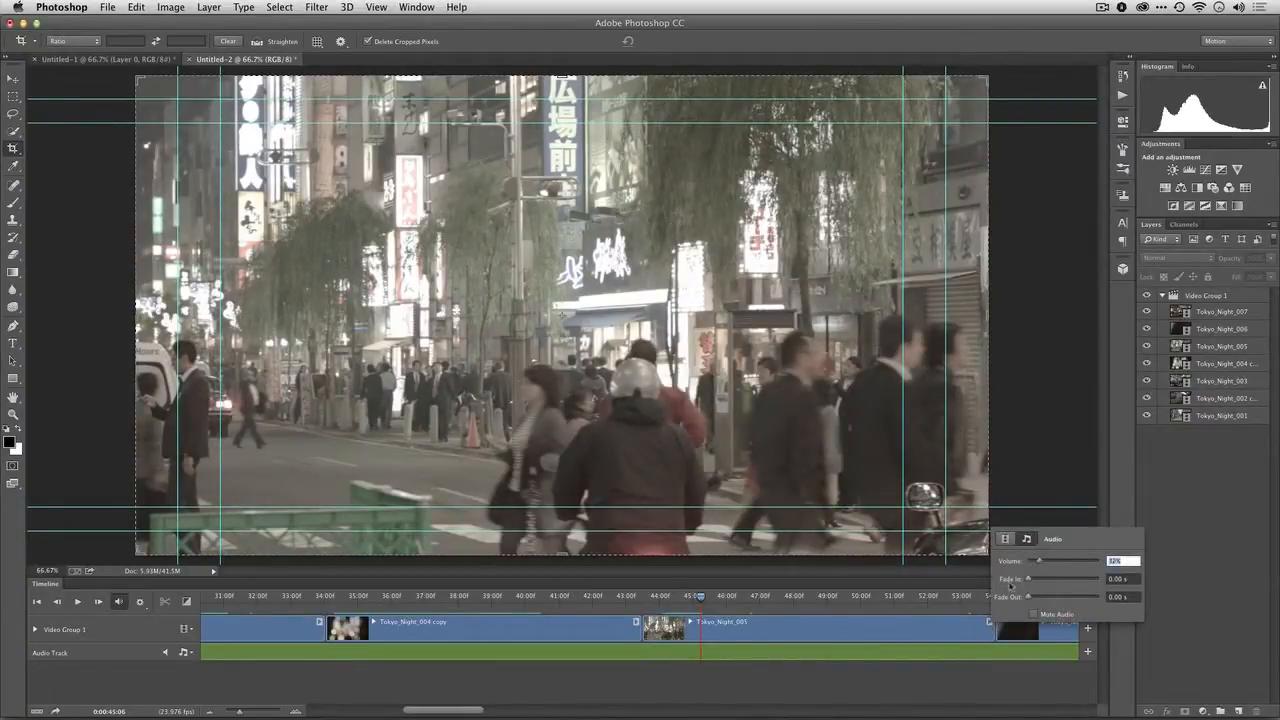
Lower the audio volume of the Tokyo_Night_004 copy clip to 43%
{"action": "left_click", "coordinate": [636, 622]}
{"action": "left_click", "coordinate": [636, 622]}
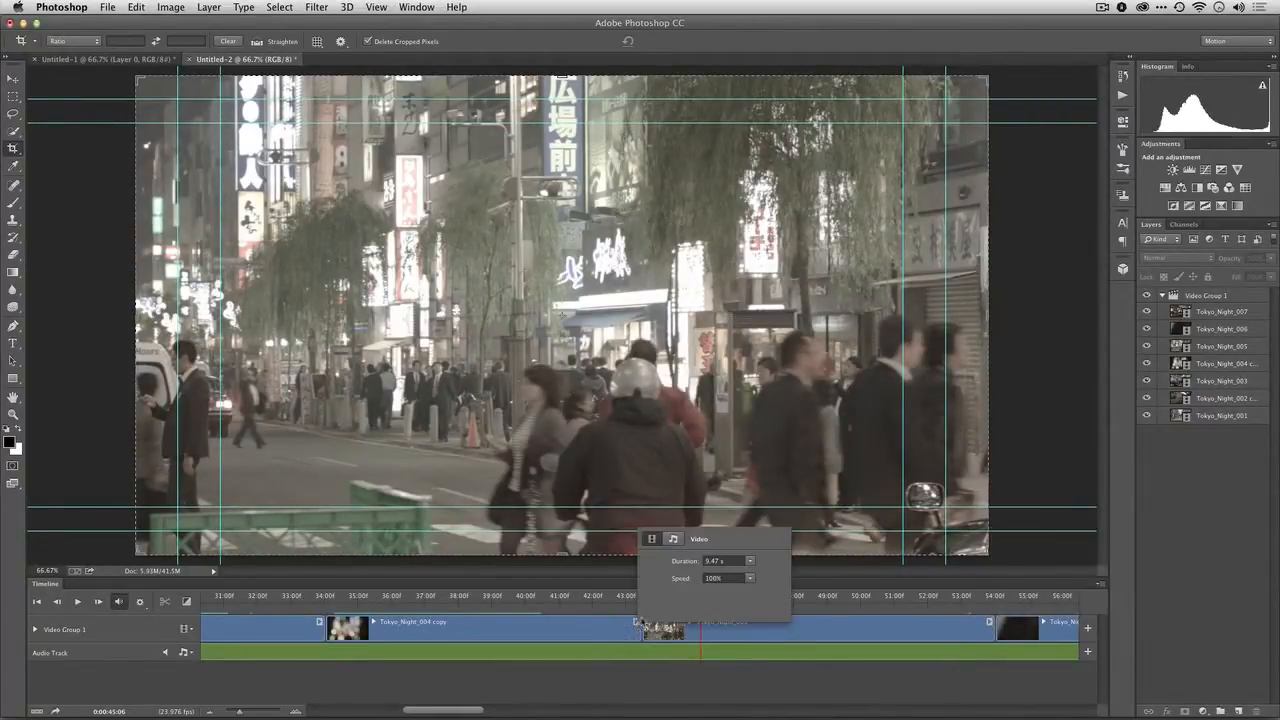
{"action": "left_click", "coordinate": [673, 541]}
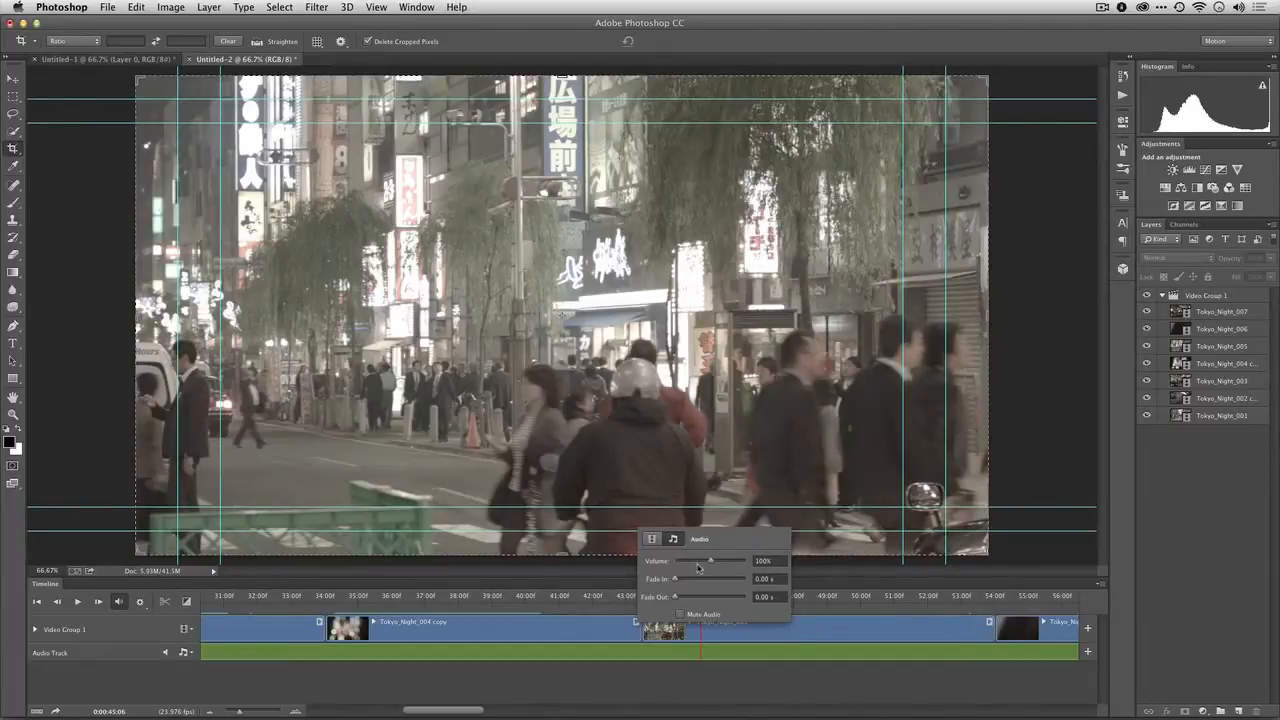
{"action": "left_click_drag", "start_coordinate": [685, 567], "coordinate": [690, 563]}
Reduce the audio volume of the Tokyo_Night_006 clip to roughly half
{"action": "scroll", "coordinate": [785, 638], "scroll_direction": "right", "scroll_amount": 10}
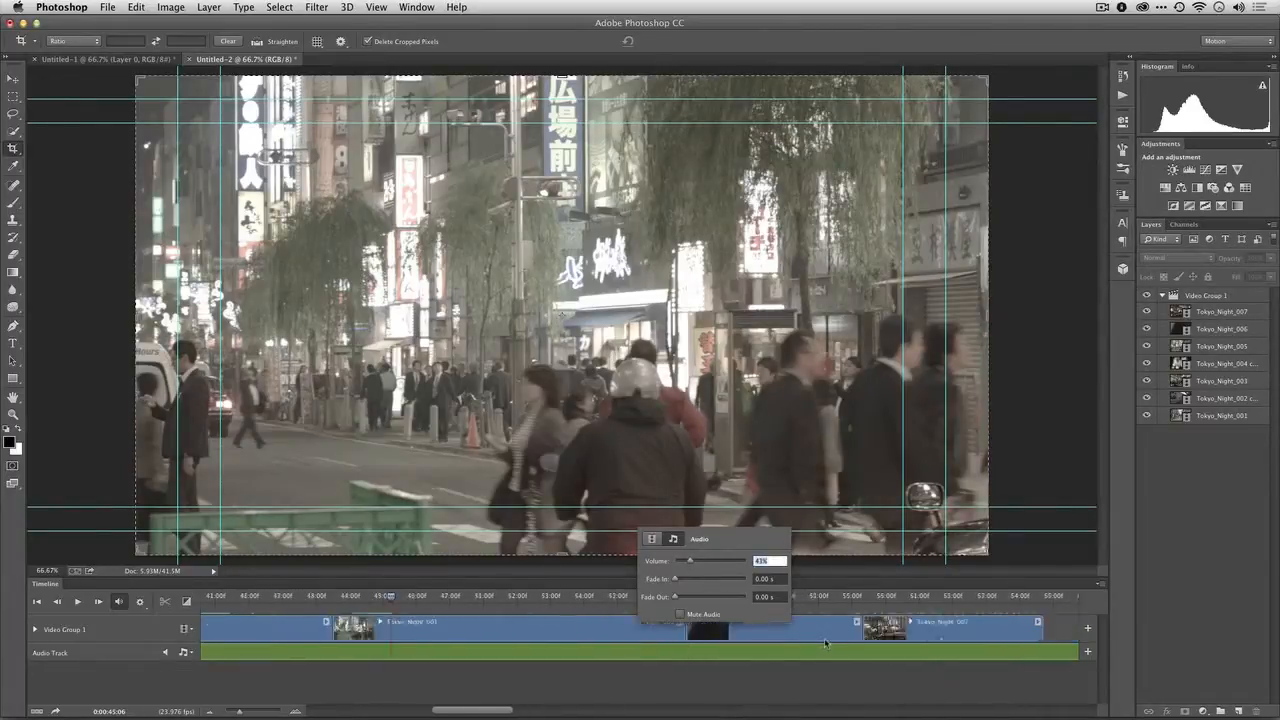
{"action": "left_click", "coordinate": [721, 624]}
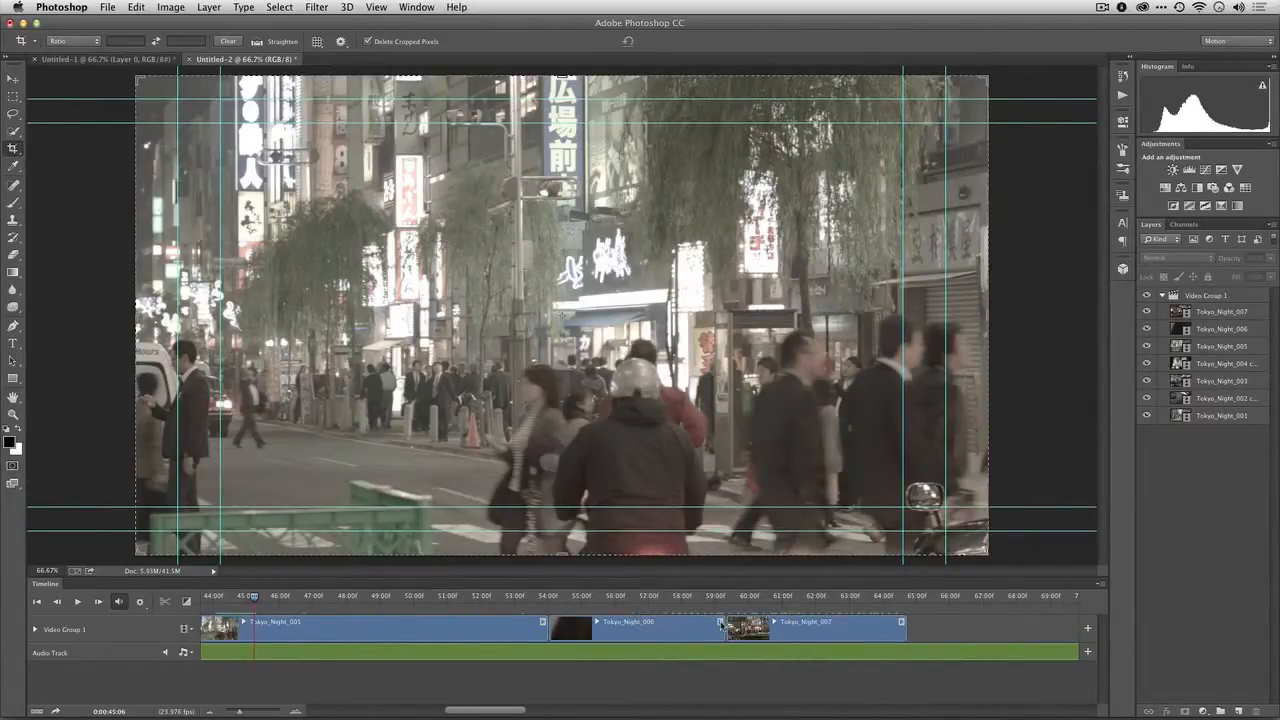
{"action": "left_click", "coordinate": [721, 623]}
{"action": "left_click", "coordinate": [759, 543]}
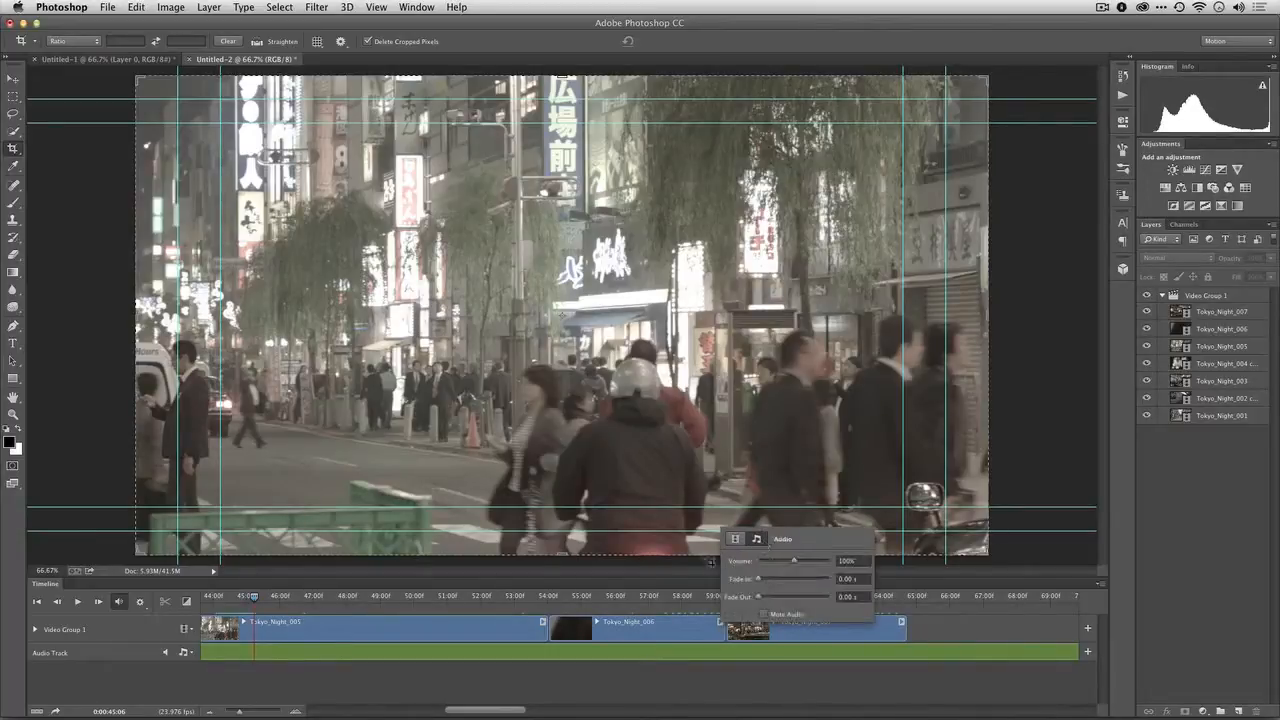
{"action": "left_click", "coordinate": [778, 561]}
Reduce the audio volume of the Tokyo_Night_007 clip to roughly half and close its audio settings
{"action": "left_click", "coordinate": [901, 624]}
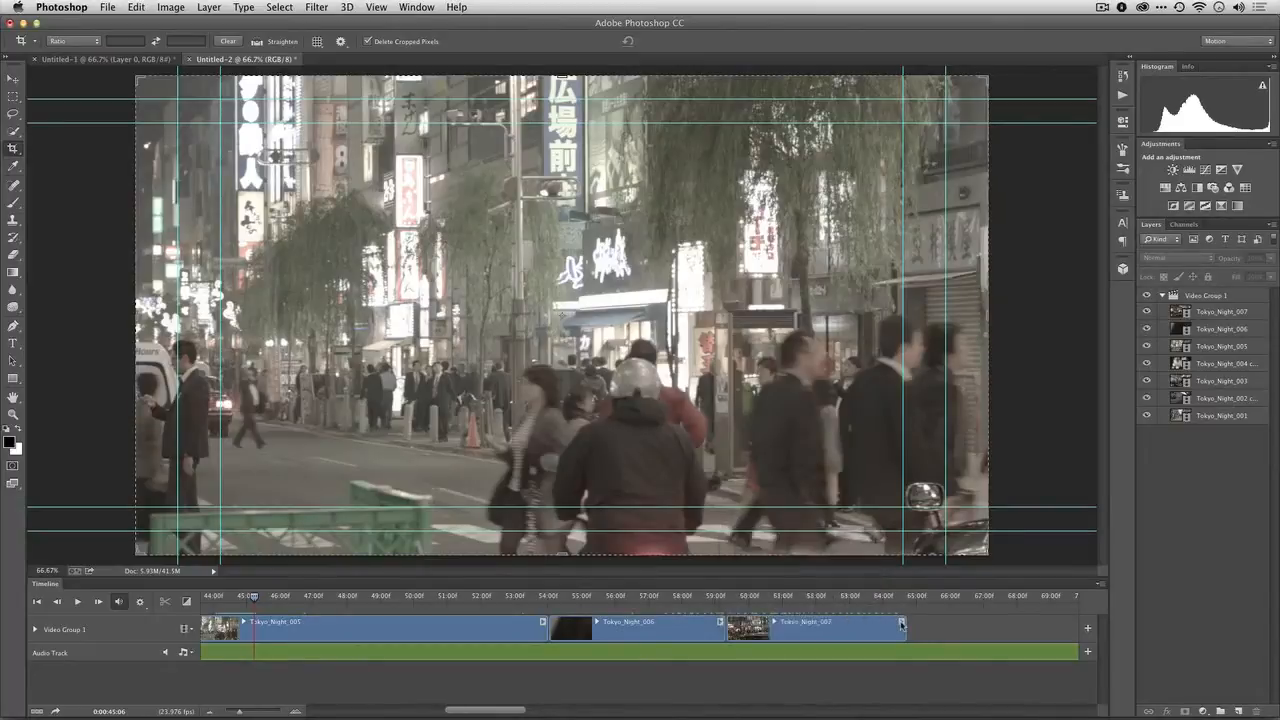
{"action": "left_click", "coordinate": [901, 624]}
{"action": "left_click", "coordinate": [936, 539]}
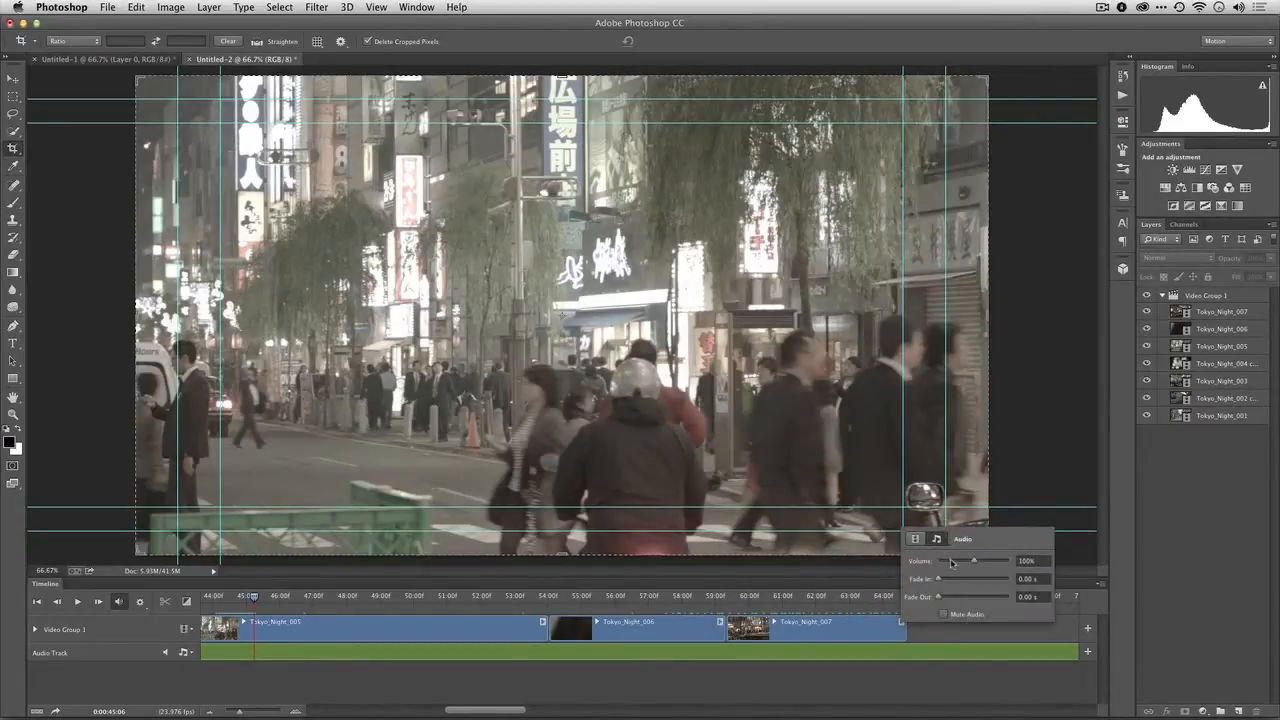
{"action": "left_click_drag", "start_coordinate": [951, 562], "coordinate": [957, 563]}
{"action": "left_click", "coordinate": [840, 675]}
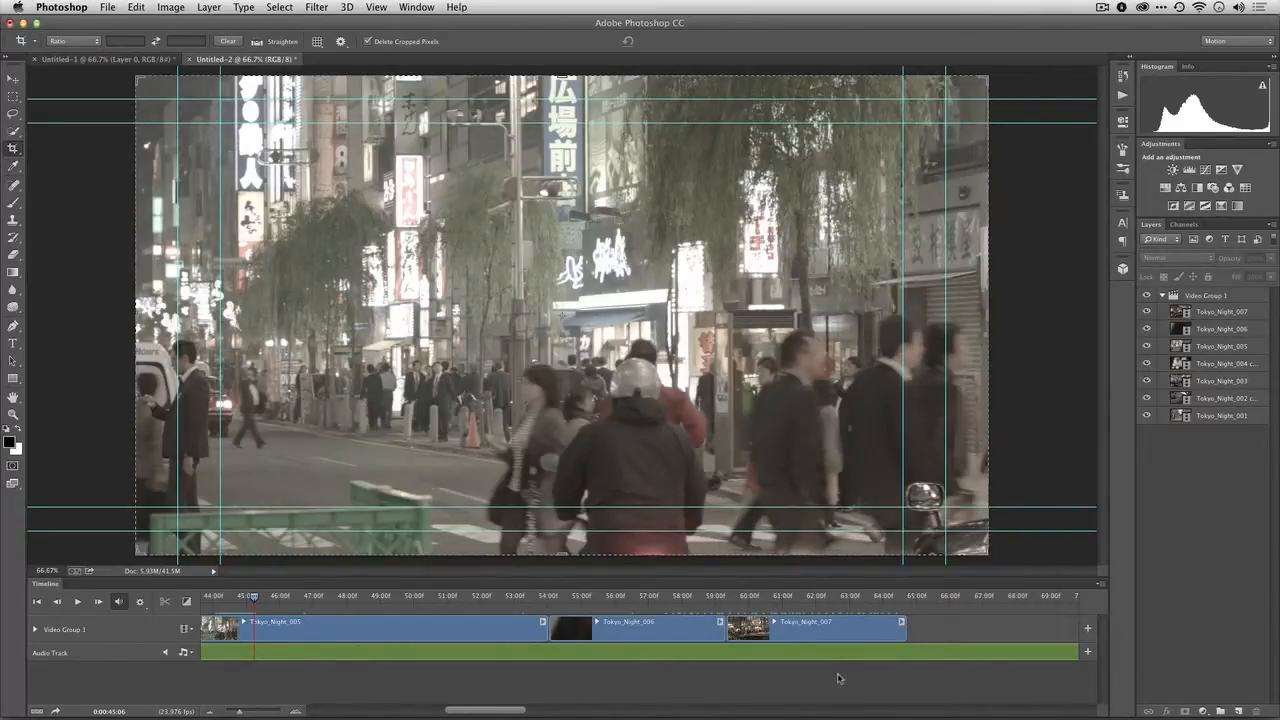
Expand the properties of Video Group 1 and enlarge the timeline area so the audio track stays in view
{"action": "left_click_drag", "start_coordinate": [497, 713], "coordinate": [242, 705]}
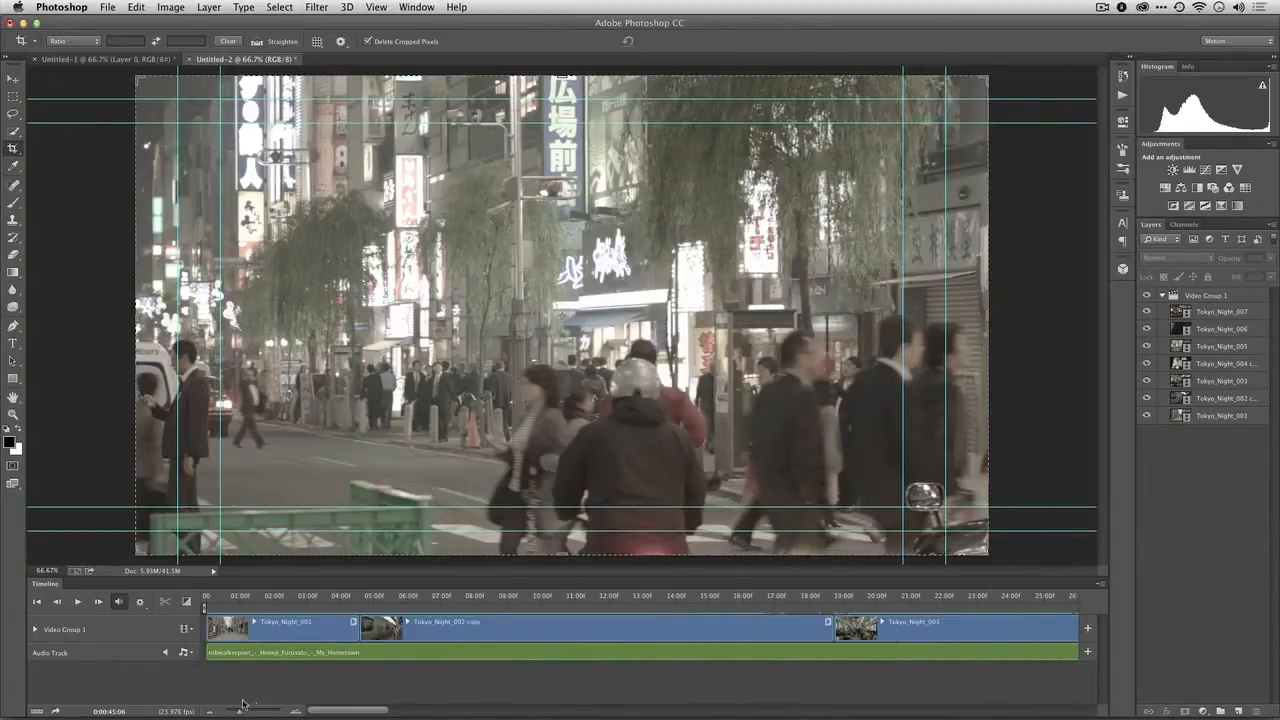
{"action": "left_click", "coordinate": [35, 630]}
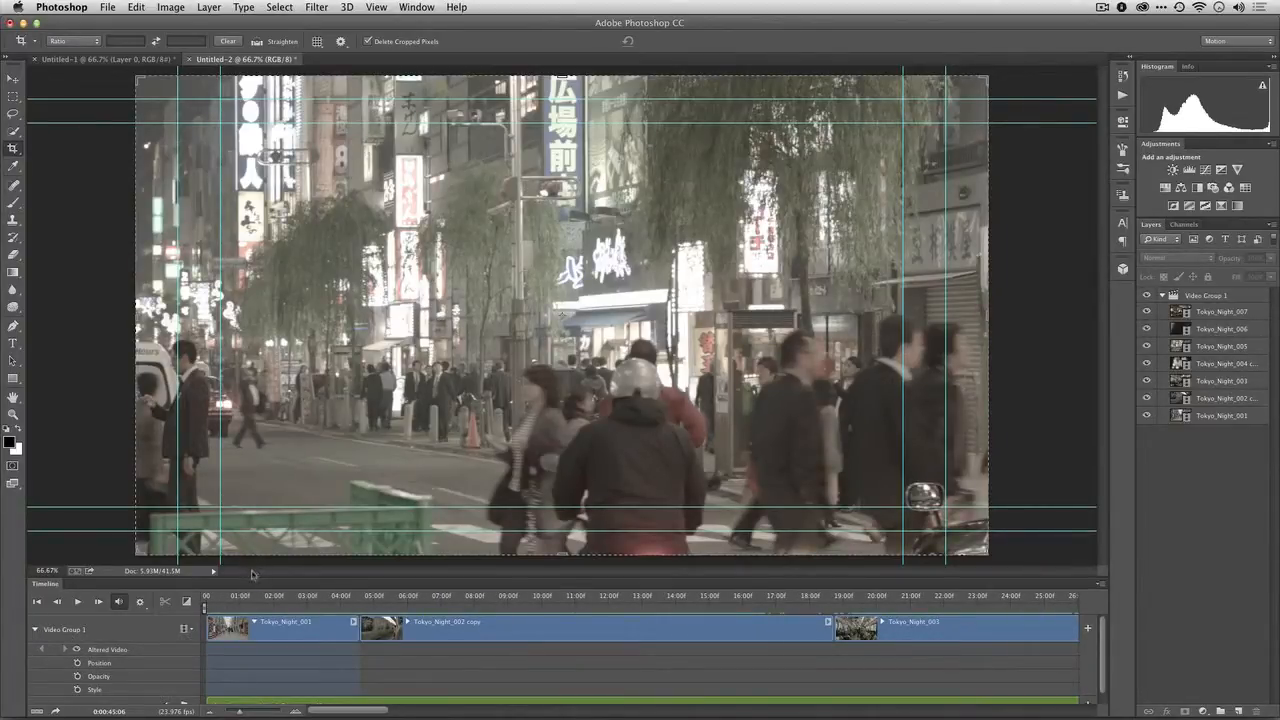
{"action": "left_click_drag", "start_coordinate": [251, 577], "coordinate": [254, 517]}
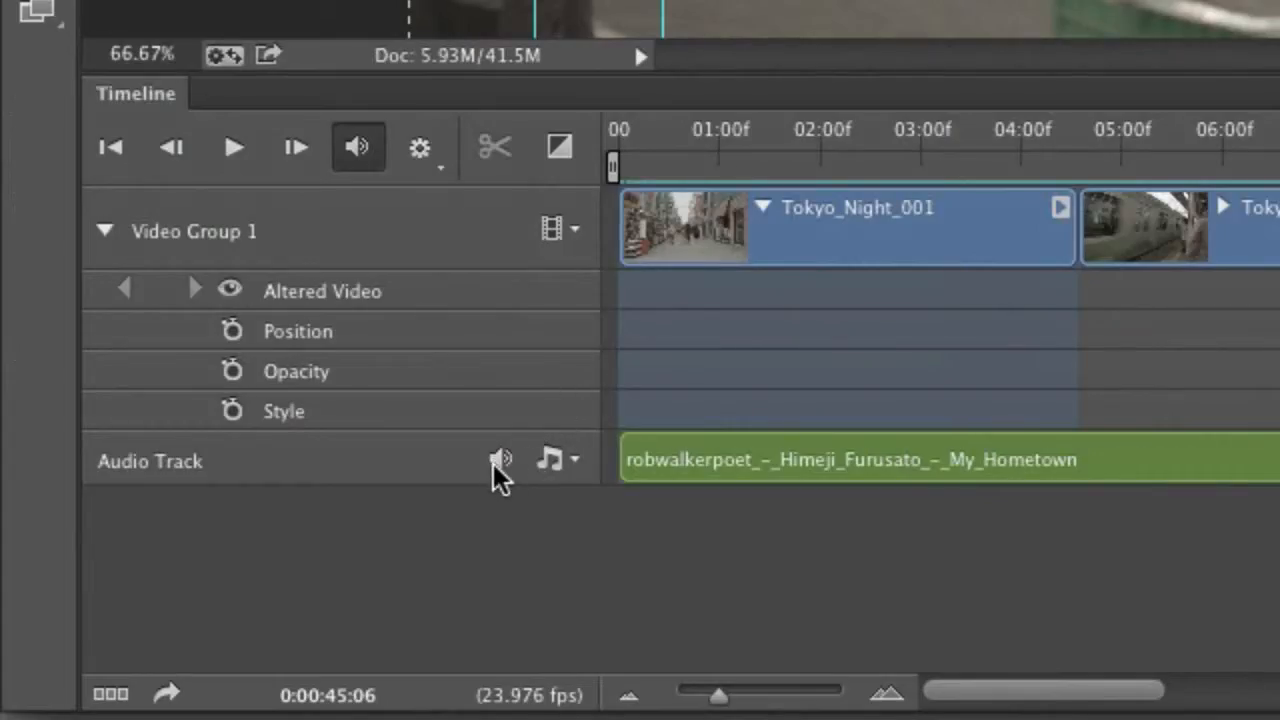
Play the timeline from its beginning for about 3 seconds to judge the music's opening, and step back a few frames
{"action": "left_click_drag", "start_coordinate": [663, 149], "coordinate": [567, 133]}
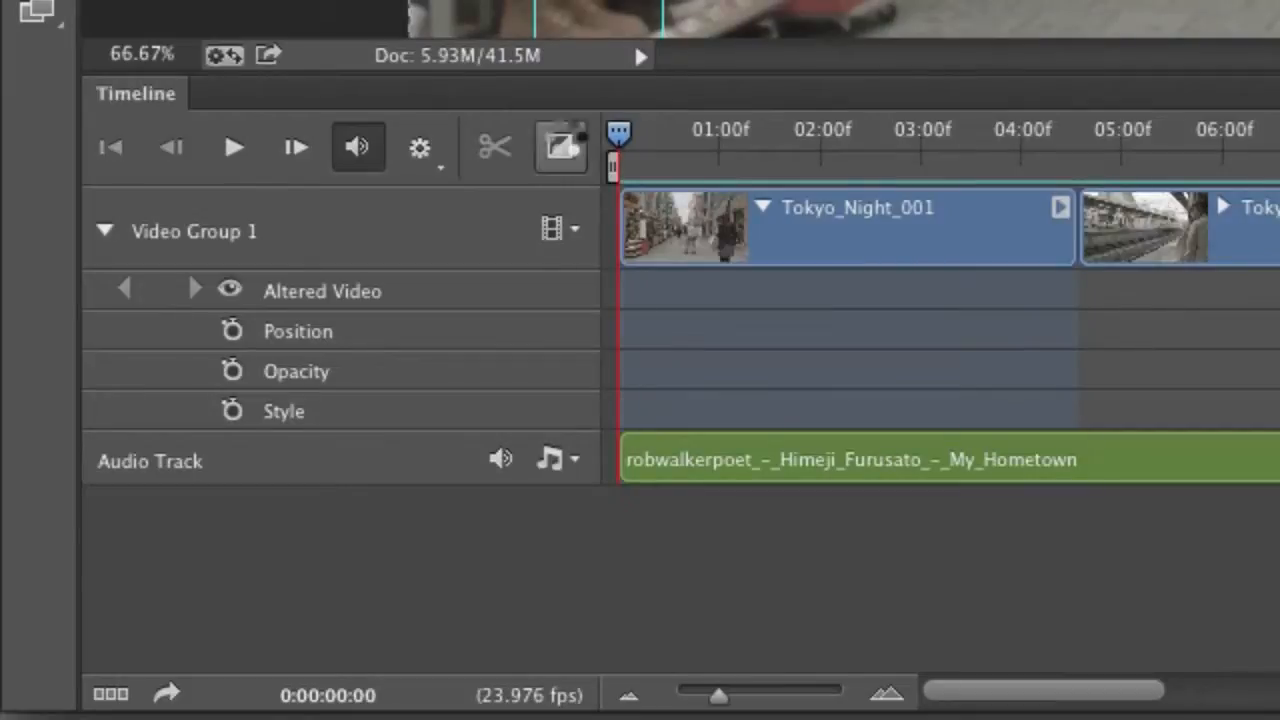
{"action": "key", "text": "space"}
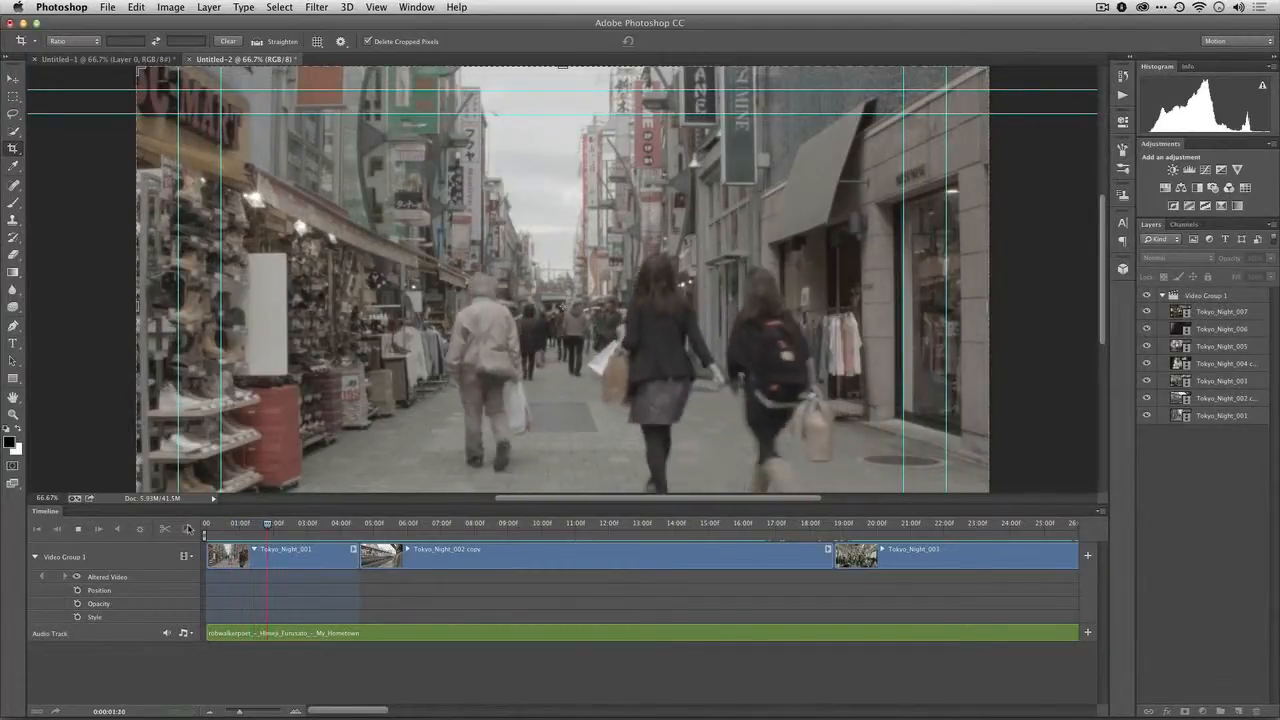
{"action": "key", "text": "space"}
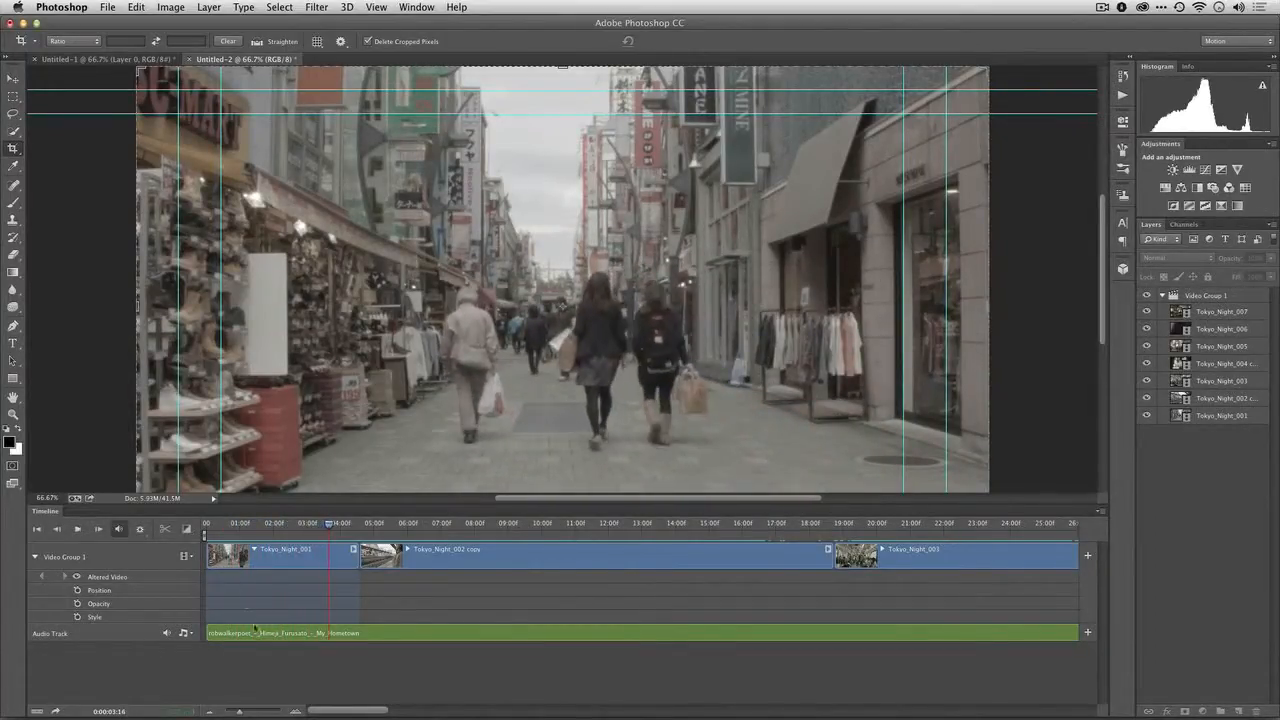
{"action": "key", "text": "Left"}
{"action": "key", "text": "Left"}
{"action": "key", "text": "Left"}
{"action": "key", "text": "Left"}
{"action": "key", "text": "Left"}
{"action": "key", "text": "Left"}
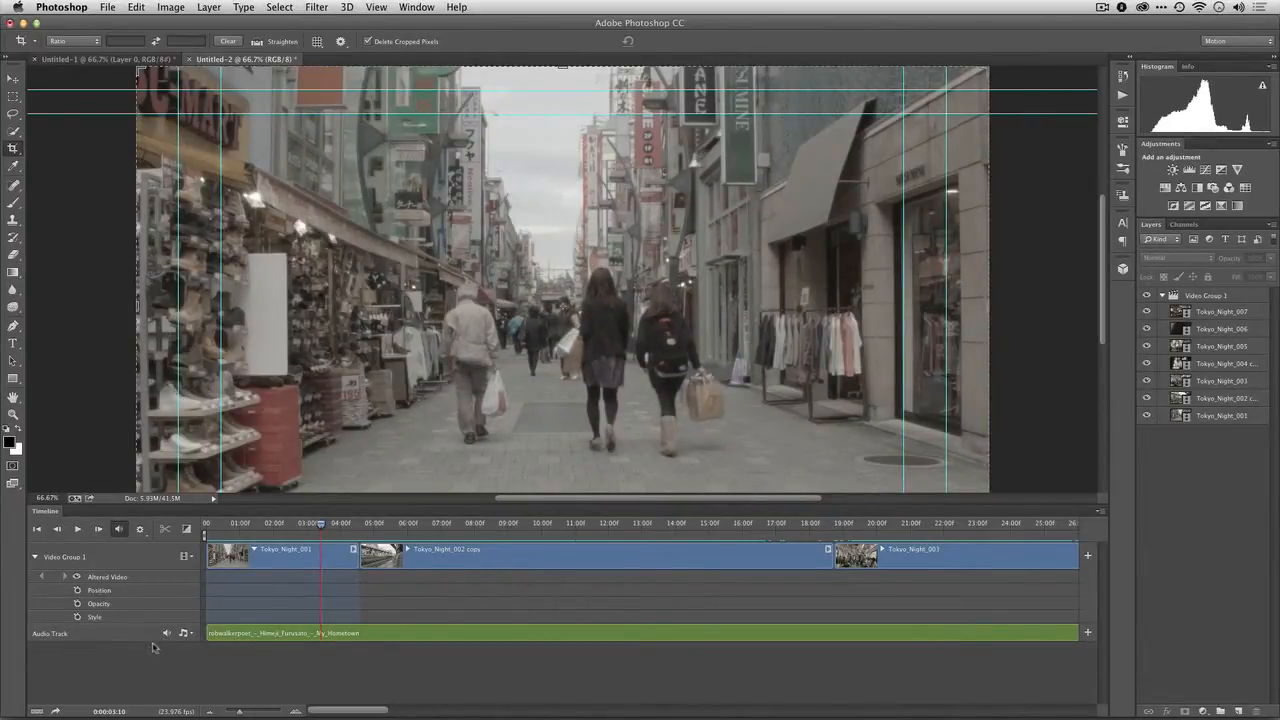
Trim the music clip's opening at about the 4-second mark, place the clip at the timeline start and play it briefly
{"action": "left_click", "coordinate": [193, 637]}
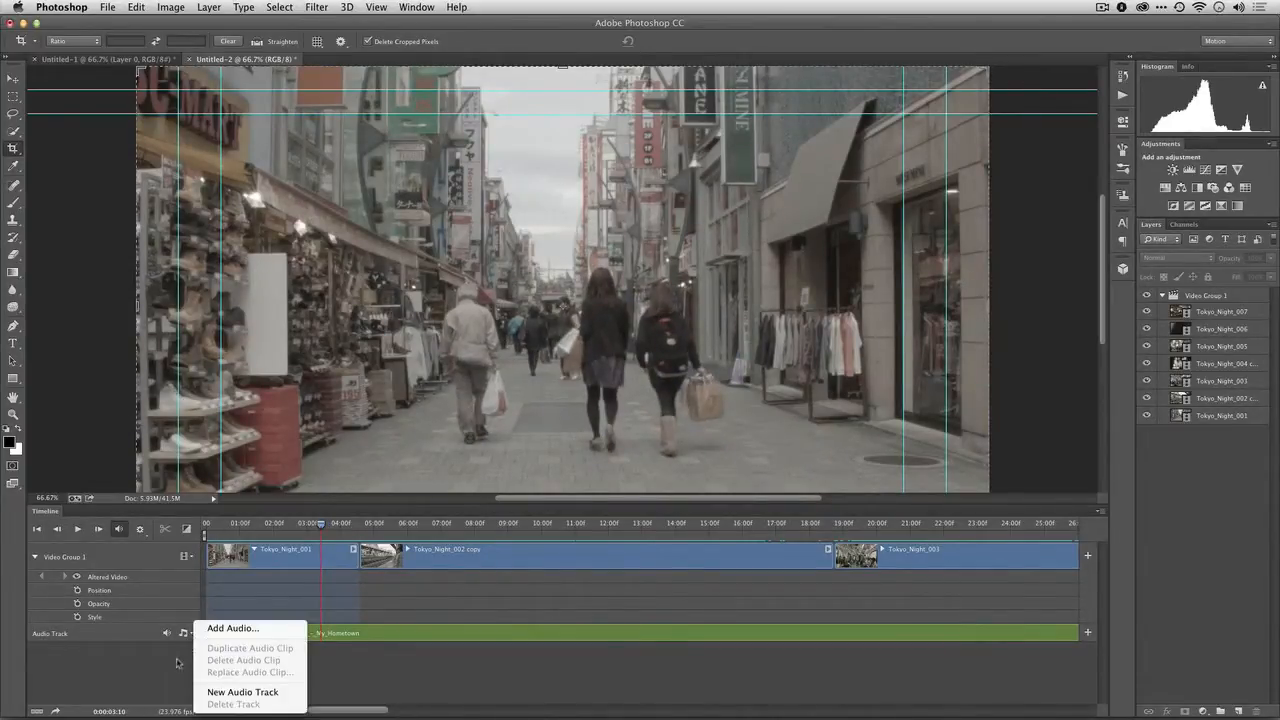
{"action": "left_click", "coordinate": [176, 676]}
{"action": "left_click_drag", "start_coordinate": [209, 633], "coordinate": [342, 640]}
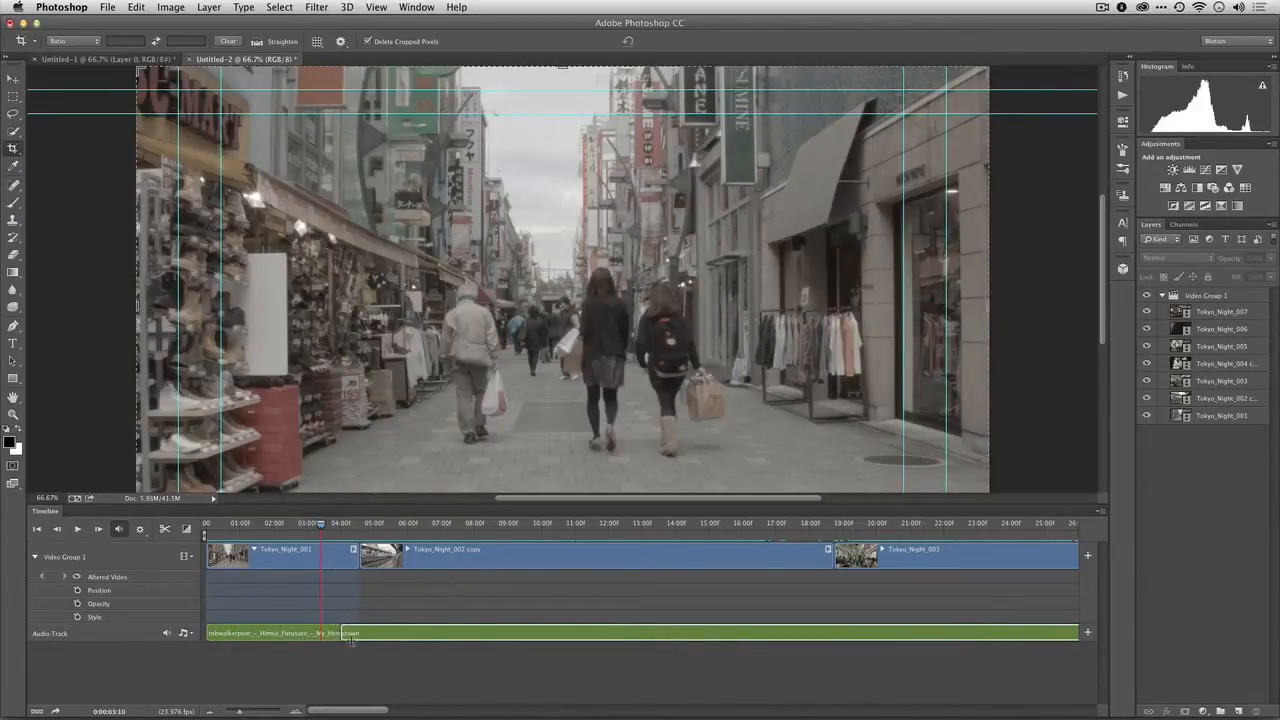
{"action": "key", "text": "space"}
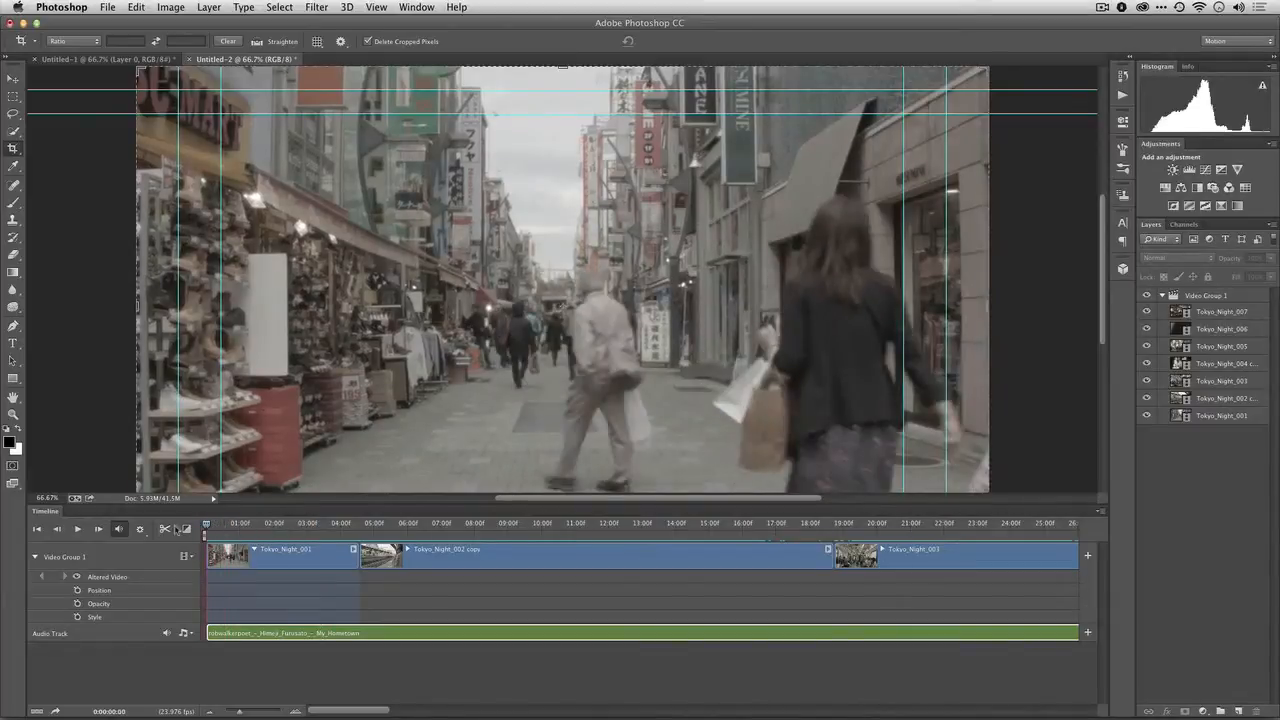
{"action": "key", "text": "space"}
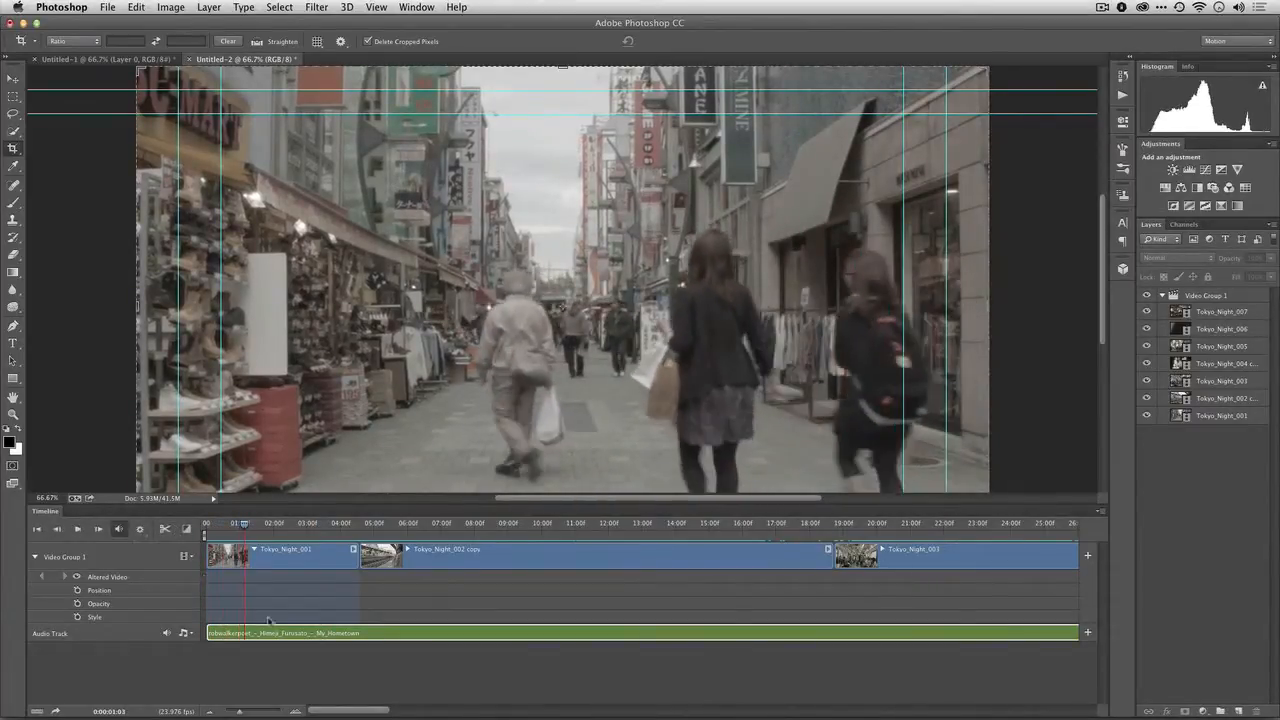
Trim the music clip's start further to about 1 second and slide the clip back to the beginning of the timeline
{"action": "left_click_drag", "start_coordinate": [282, 636], "coordinate": [208, 634]}
{"action": "left_click", "coordinate": [222, 634]}
{"action": "left_click_drag", "start_coordinate": [239, 527], "coordinate": [188, 529]}
{"action": "key", "text": "space"}
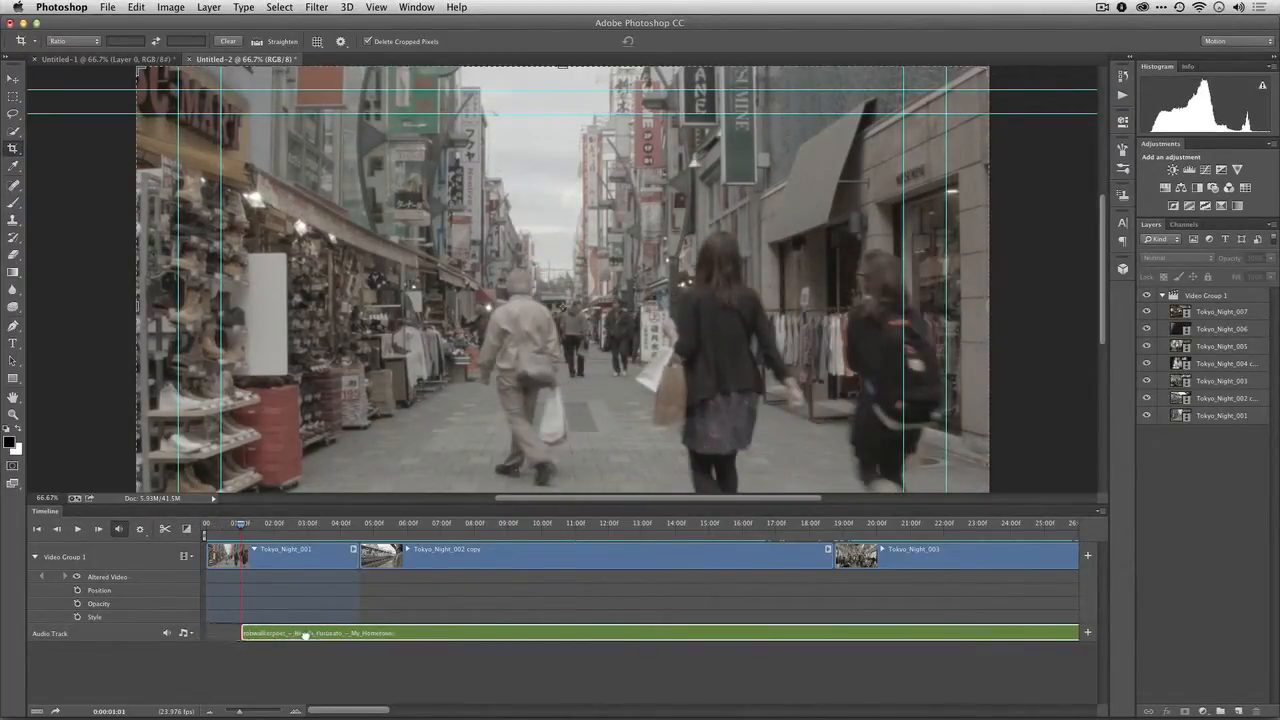
{"action": "left_click_drag", "start_coordinate": [240, 633], "coordinate": [198, 633]}
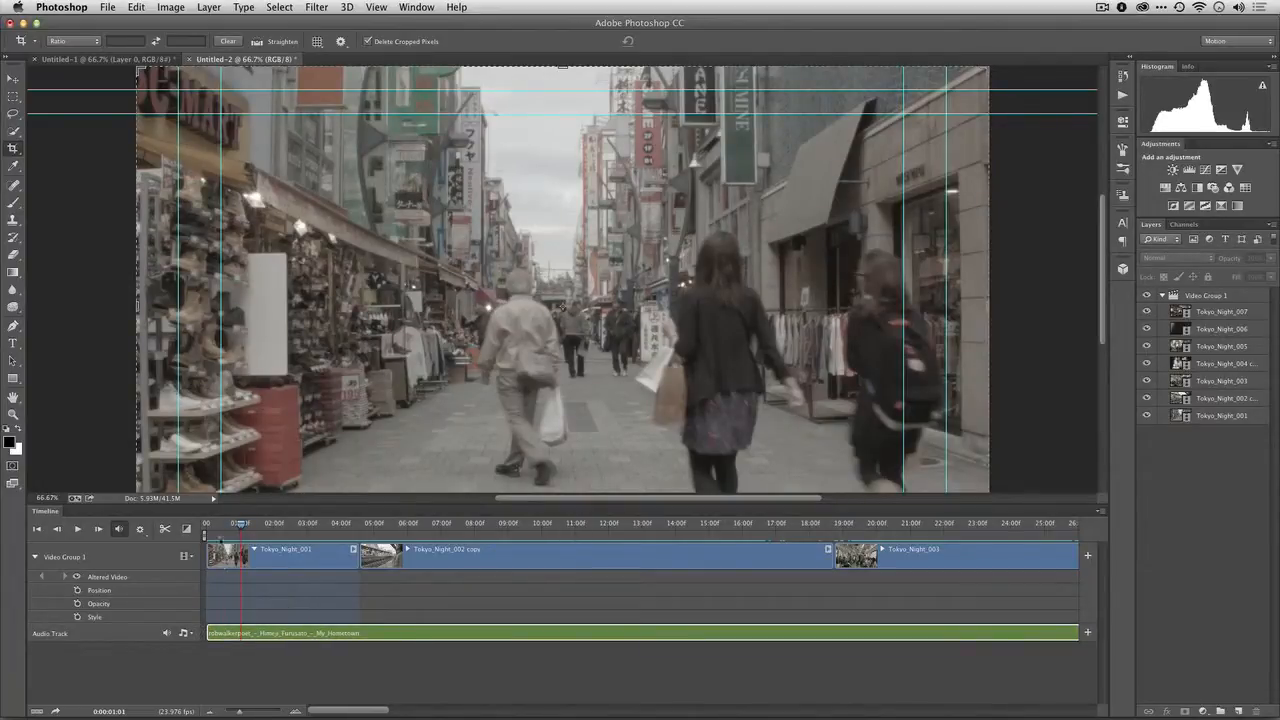
Play the timeline from the beginning into the Tokyo_Night_002 copy clip to check the music, and return the playhead to the start
{"action": "left_click_drag", "start_coordinate": [240, 525], "coordinate": [200, 527]}
{"action": "key", "text": "space"}
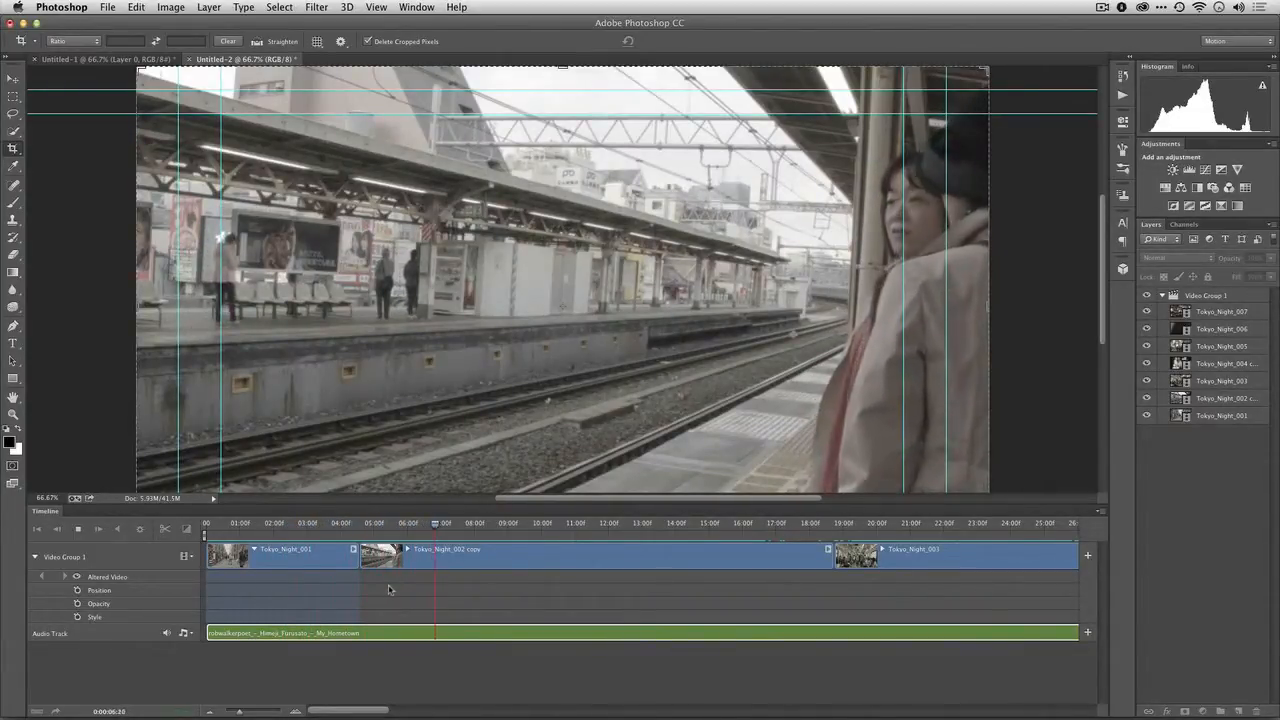
{"action": "key", "text": "space"}
{"action": "left_click_drag", "start_coordinate": [329, 526], "coordinate": [204, 528]}
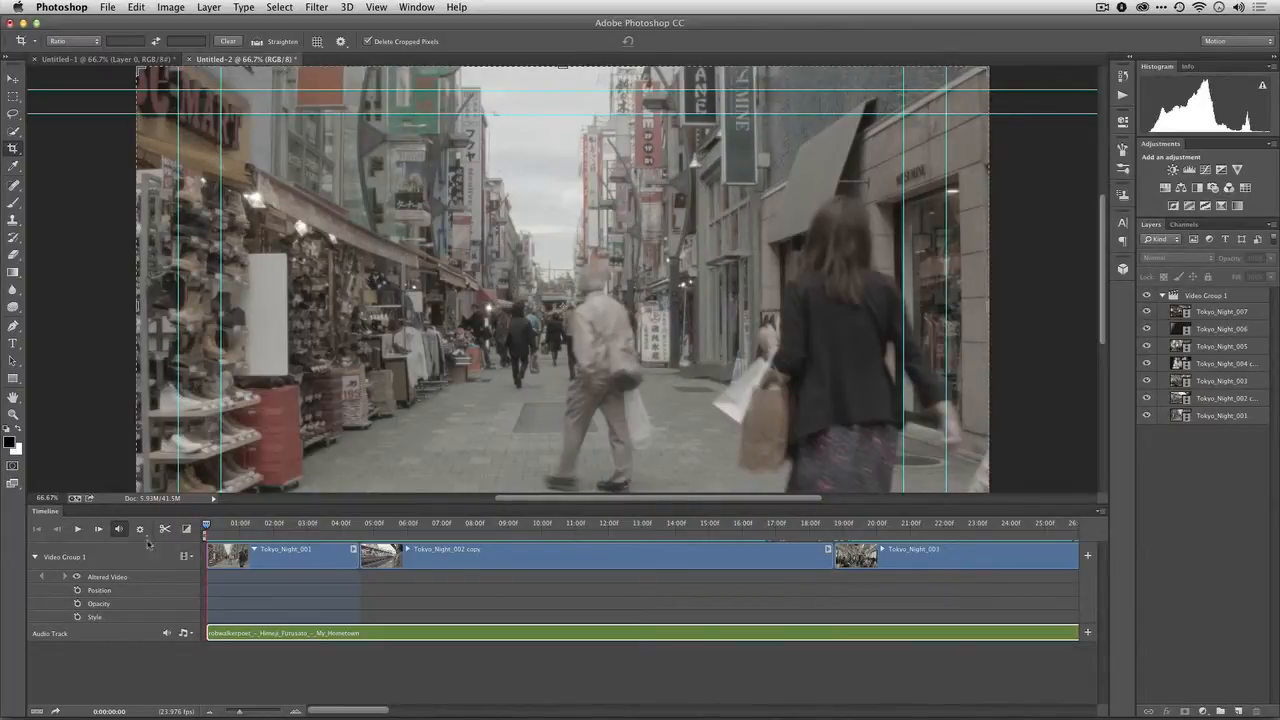
Enable the timeline shortcut keys and show the comments track in the timeline
{"action": "left_click", "coordinate": [1100, 512]}
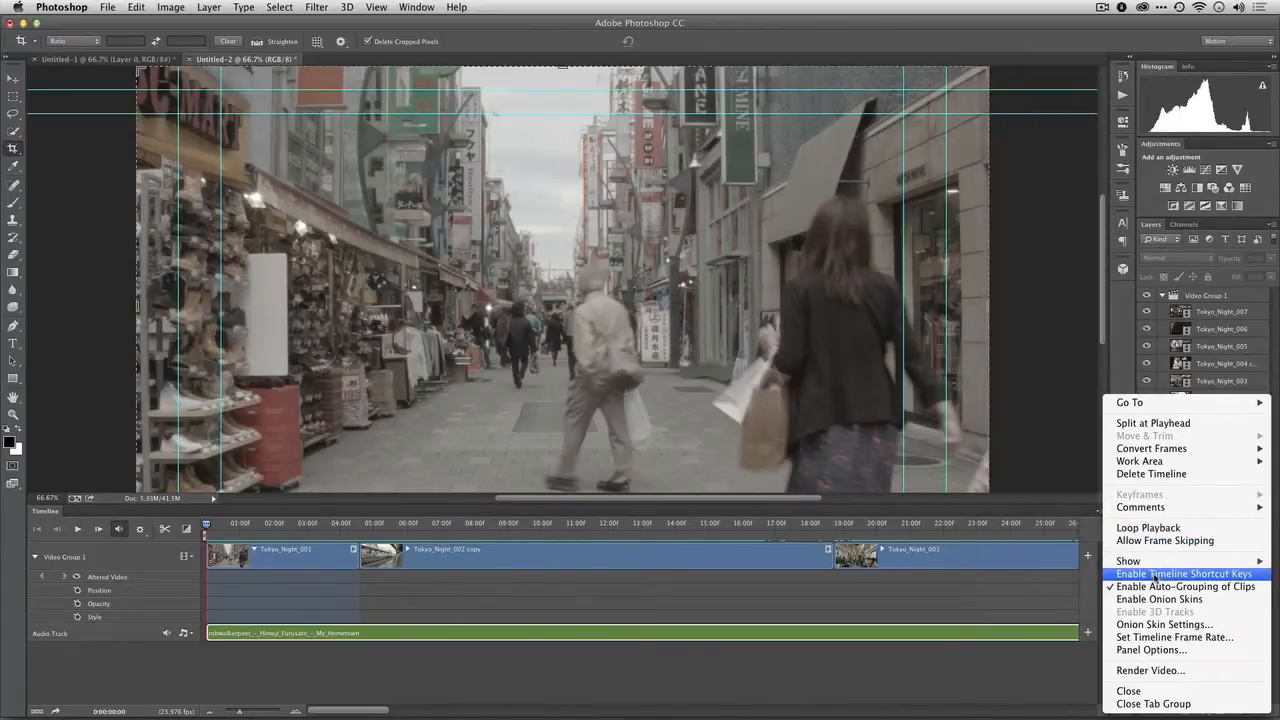
{"action": "left_click", "coordinate": [1155, 576]}
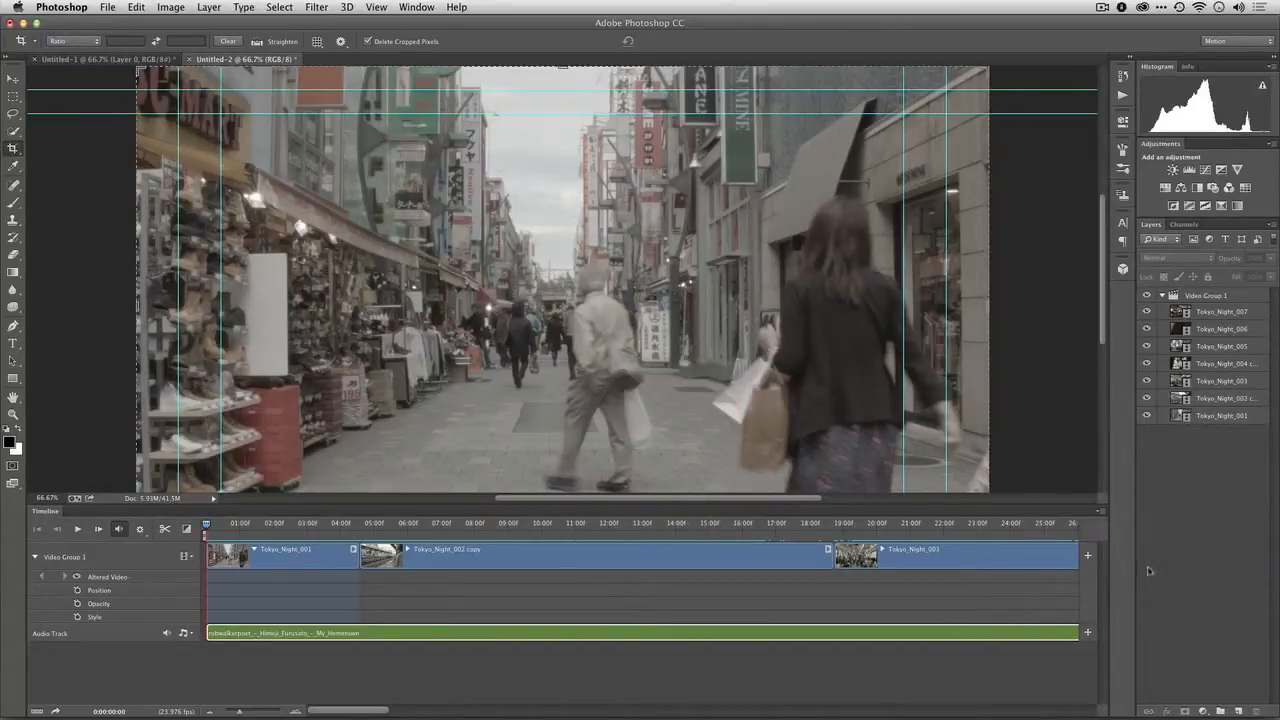
{"action": "left_click", "coordinate": [1101, 512]}
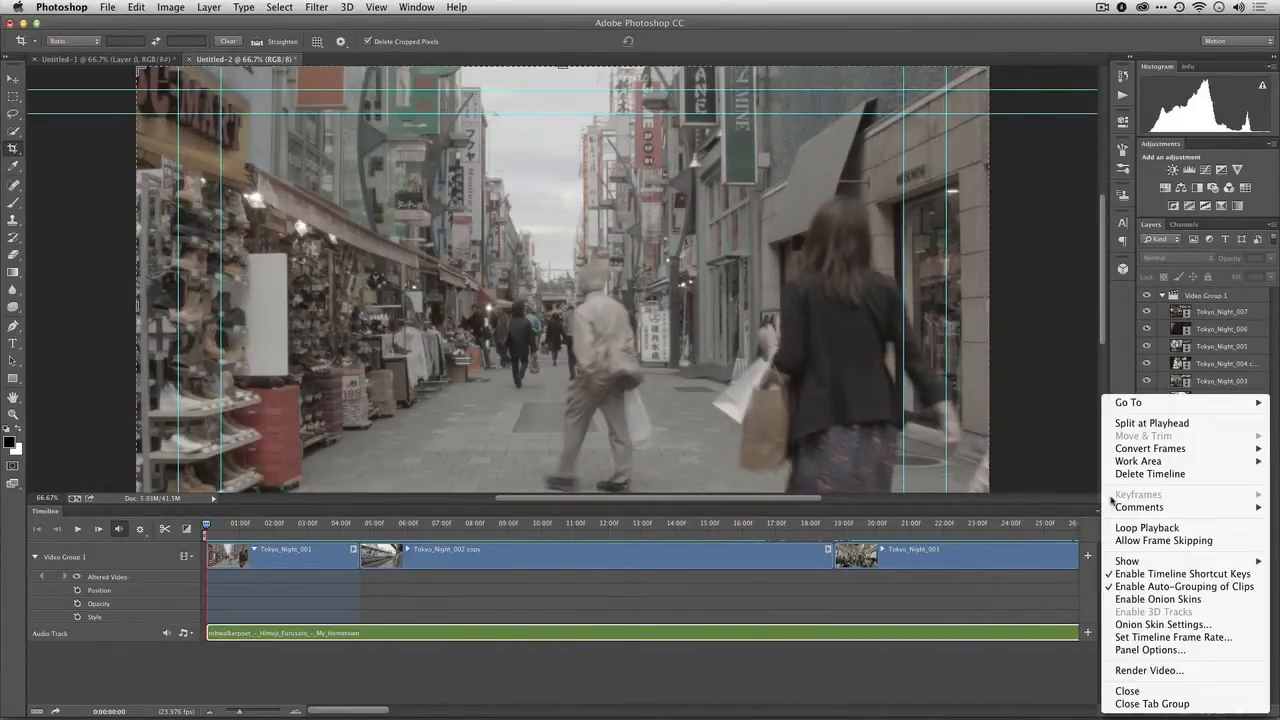
{"action": "mouse_move", "coordinate": [1117, 510]}
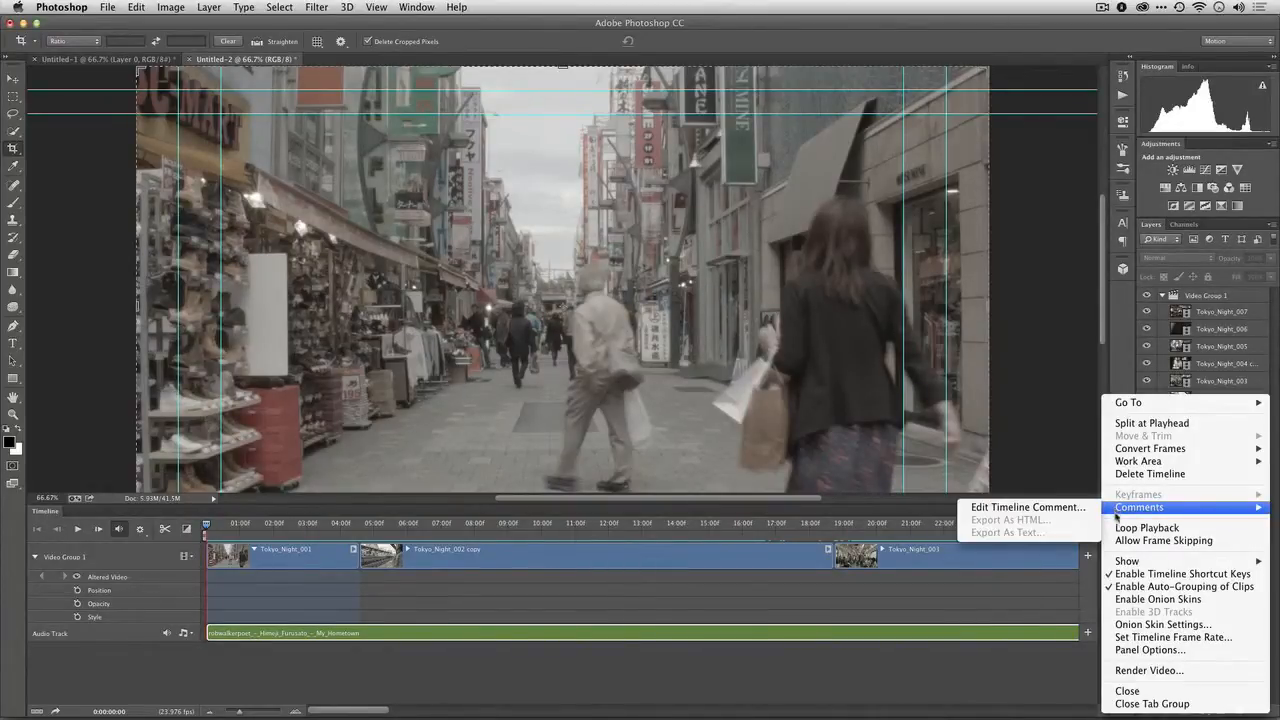
{"action": "mouse_move", "coordinate": [1125, 562]}
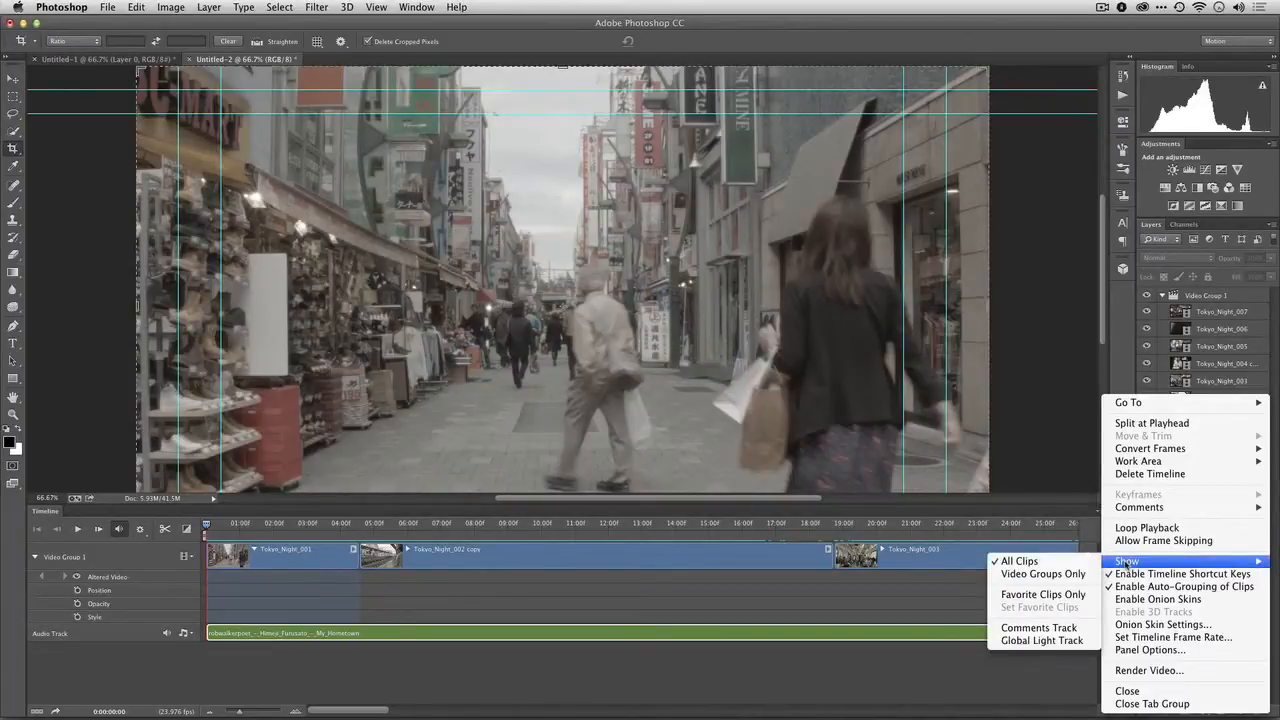
{"action": "left_click", "coordinate": [1040, 628]}
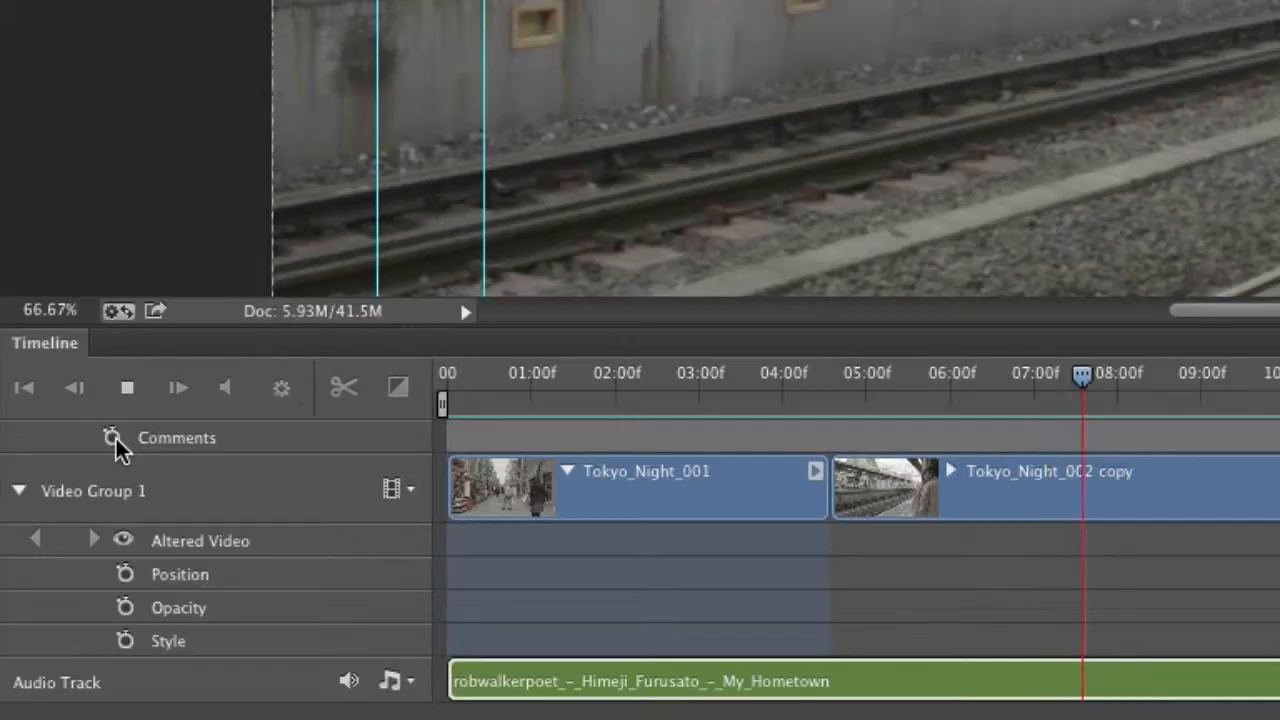
Stop playback, add a comment marker at about 7.4 s on the comments track, and move the playhead to about 3 s
{"action": "key", "text": "space"}
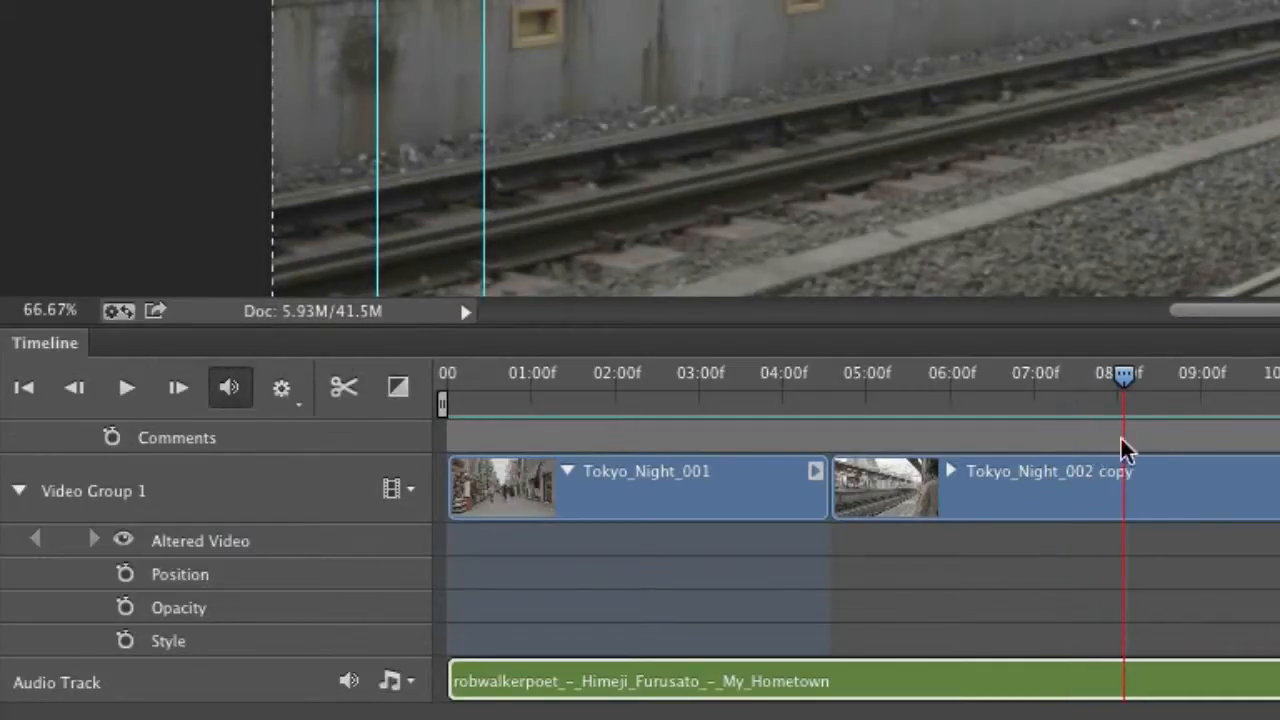
{"action": "left_click_drag", "start_coordinate": [1123, 391], "coordinate": [1068, 392]}
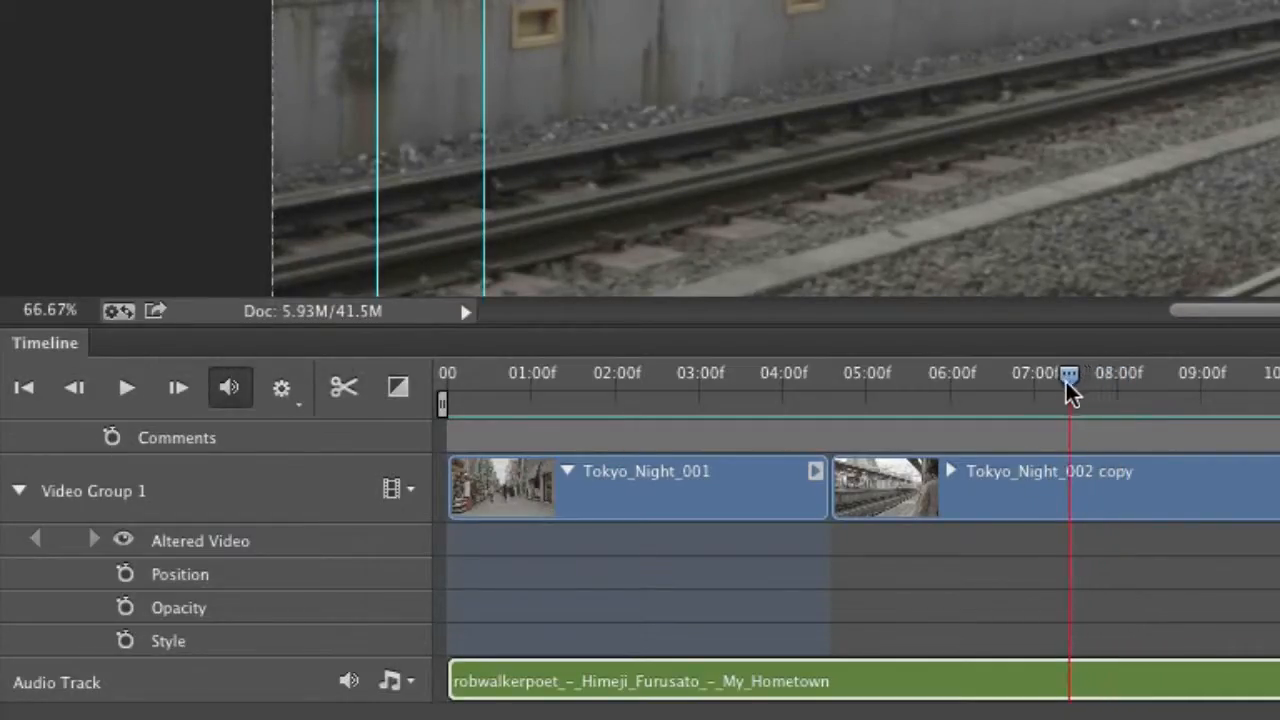
{"action": "left_click", "coordinate": [110, 440]}
{"action": "key", "text": "Return"}
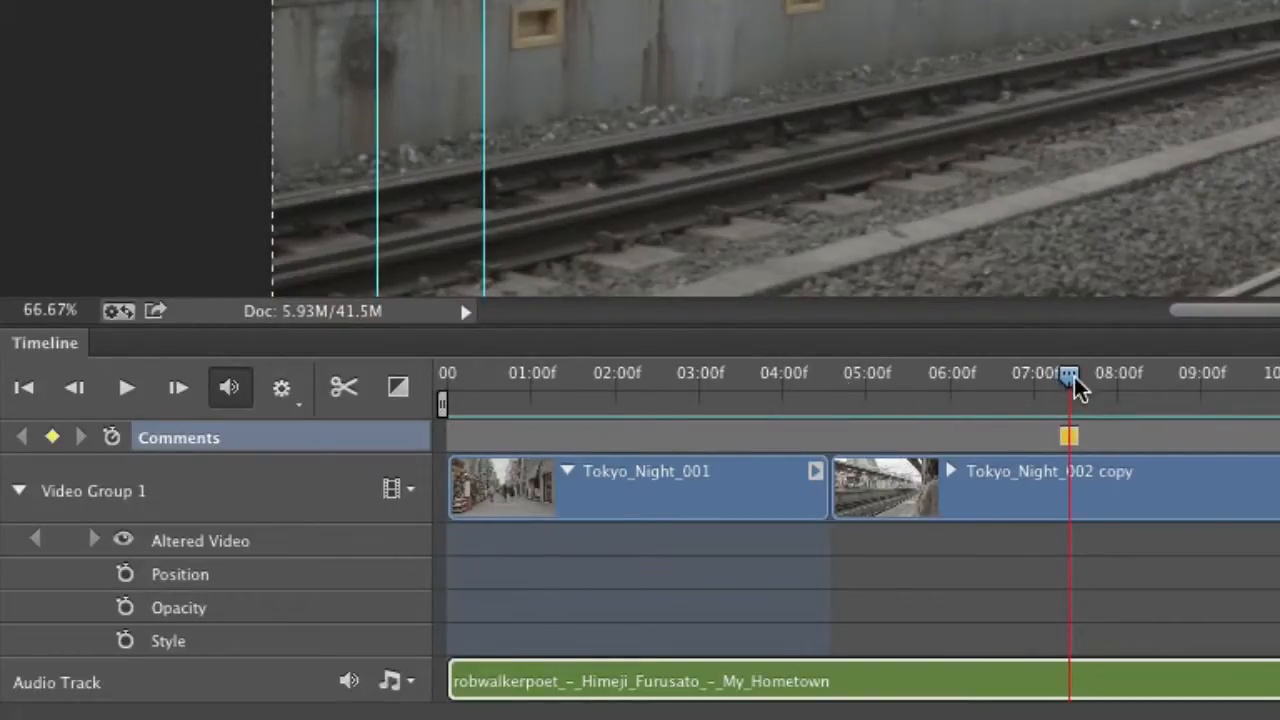
{"action": "left_click_drag", "start_coordinate": [1063, 388], "coordinate": [693, 384]}
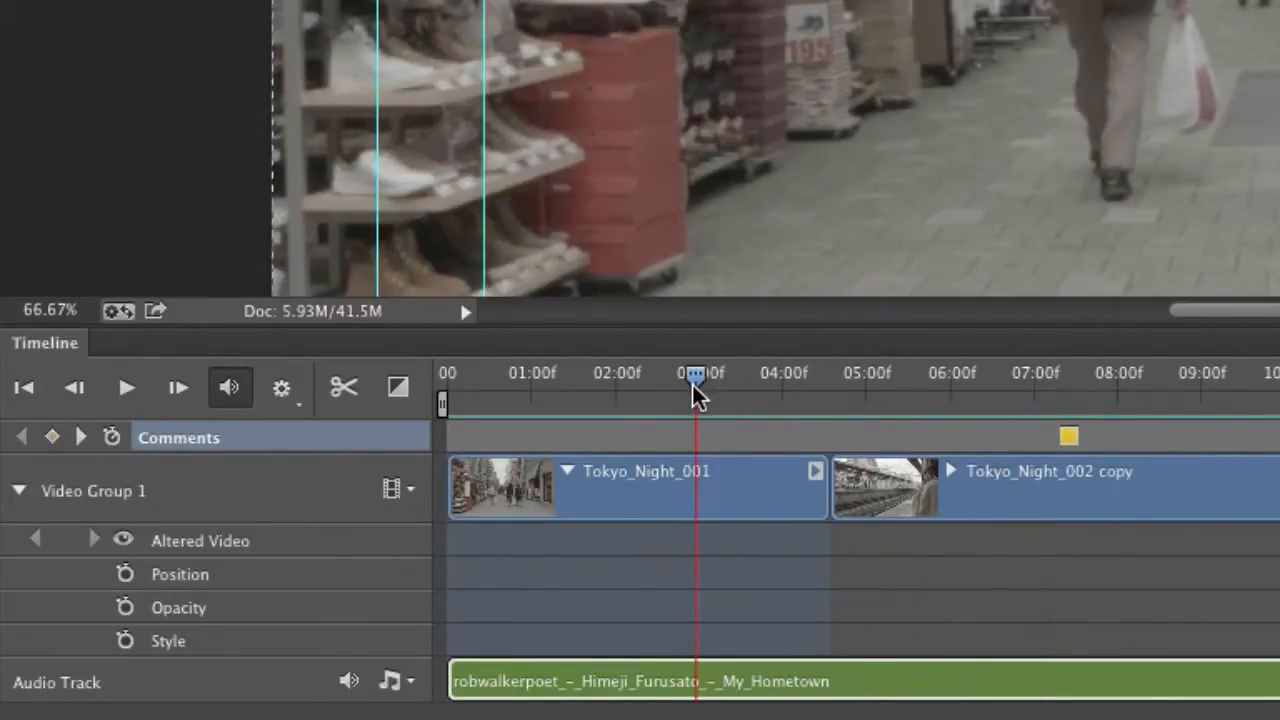
Play to the next music cue, move the comment marker to 0:00:06:15 and extend the end of Tokyo_Night_001 to it
{"action": "key", "text": "space"}
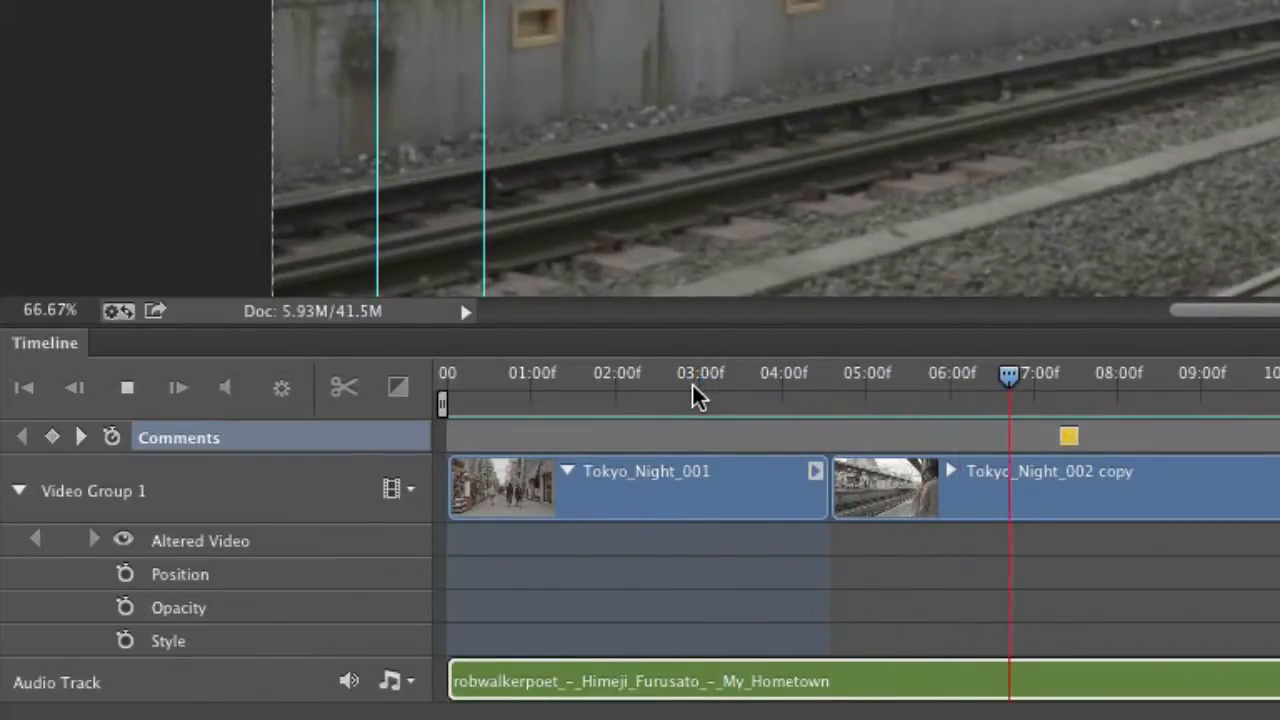
{"action": "key", "text": "space"}
{"action": "left_click_drag", "start_coordinate": [1070, 383], "coordinate": [1006, 386]}
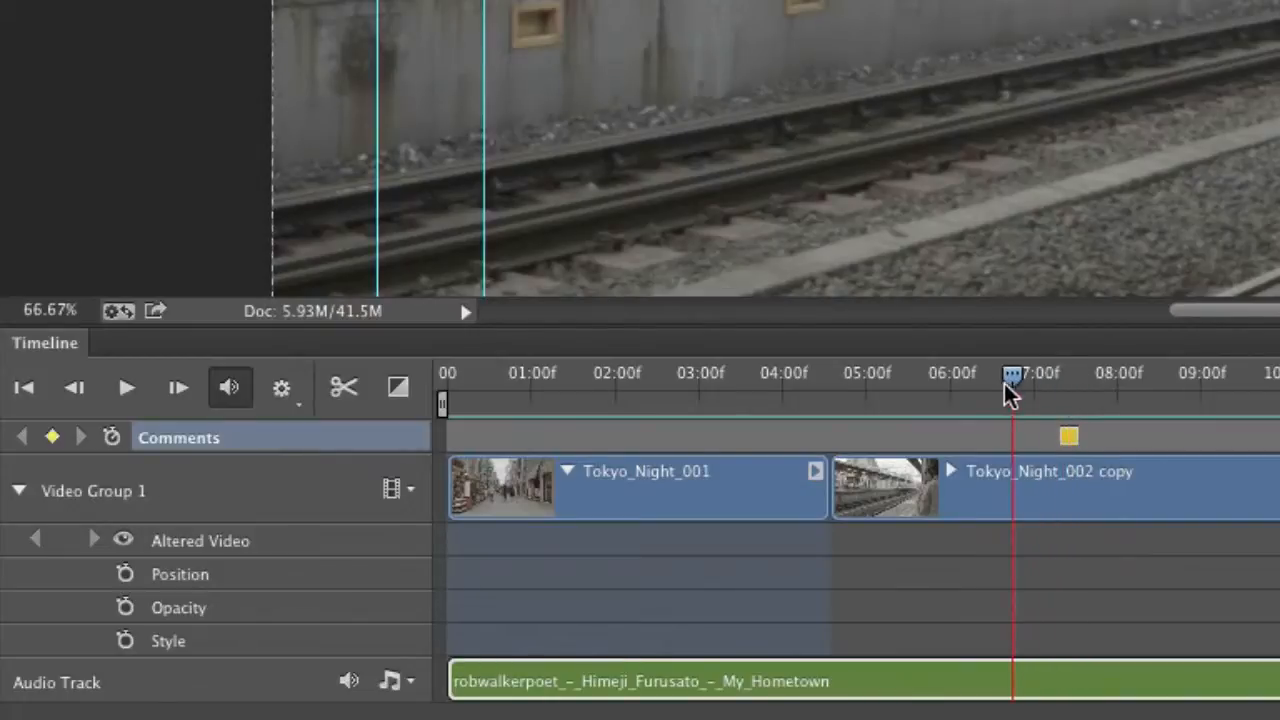
{"action": "left_click_drag", "start_coordinate": [1066, 438], "coordinate": [1003, 455]}
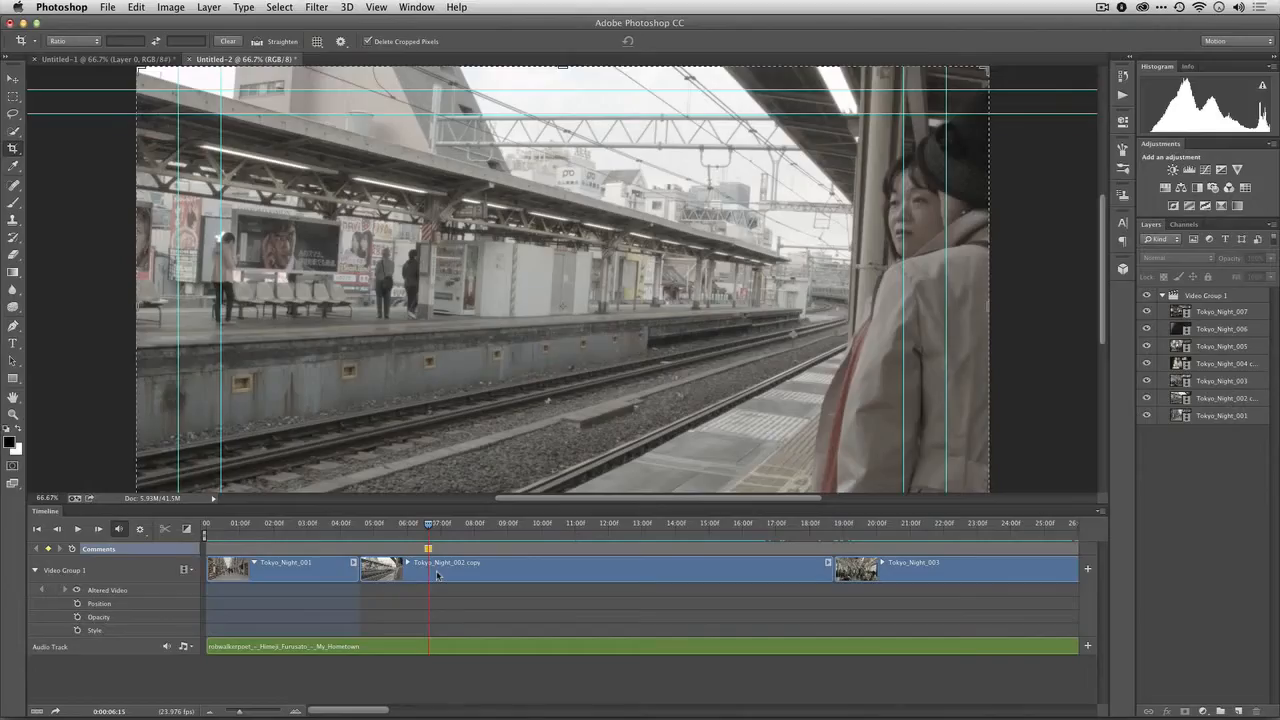
{"action": "left_click_drag", "start_coordinate": [357, 570], "coordinate": [211, 577]}
Re-add the comment at the end of Tokyo_Night_001, jump to the next comment and trim Tokyo_Night_002 copy's end to it at 0:00:18:09
{"action": "key", "text": "space"}
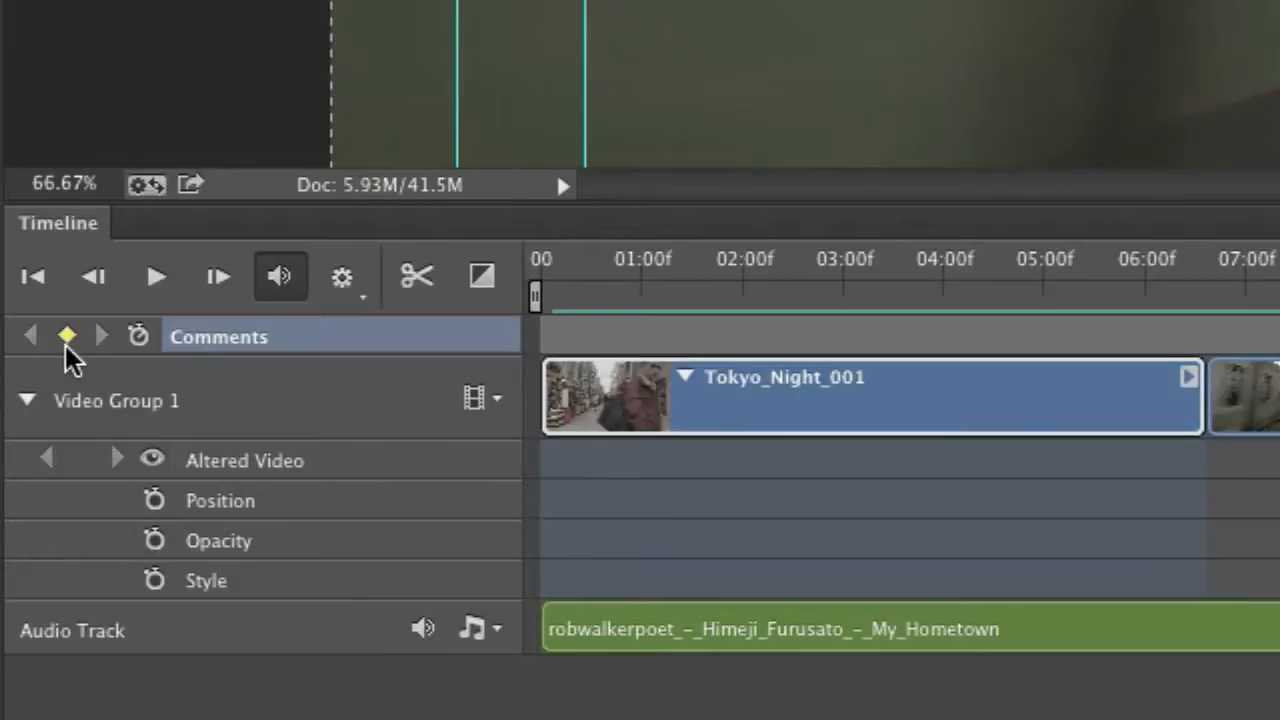
{"action": "left_click", "coordinate": [1212, 266]}
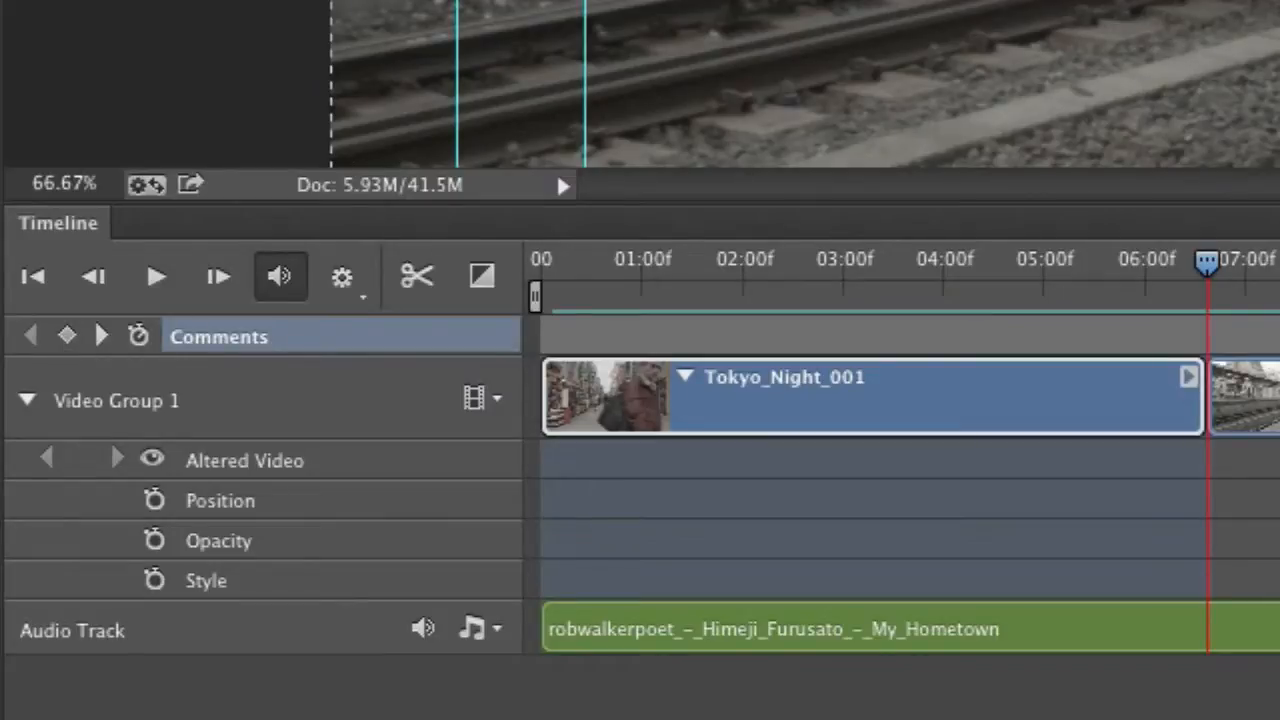
{"action": "key", "text": "Return"}
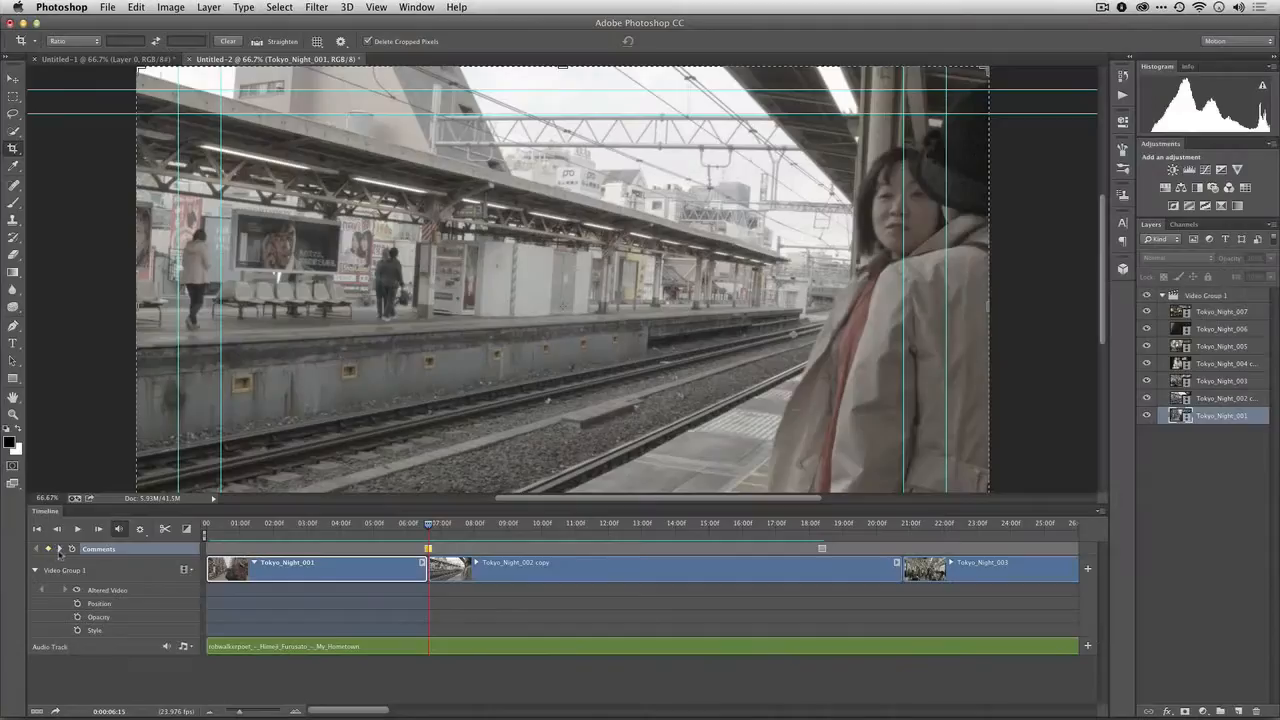
{"action": "left_click", "coordinate": [100, 338]}
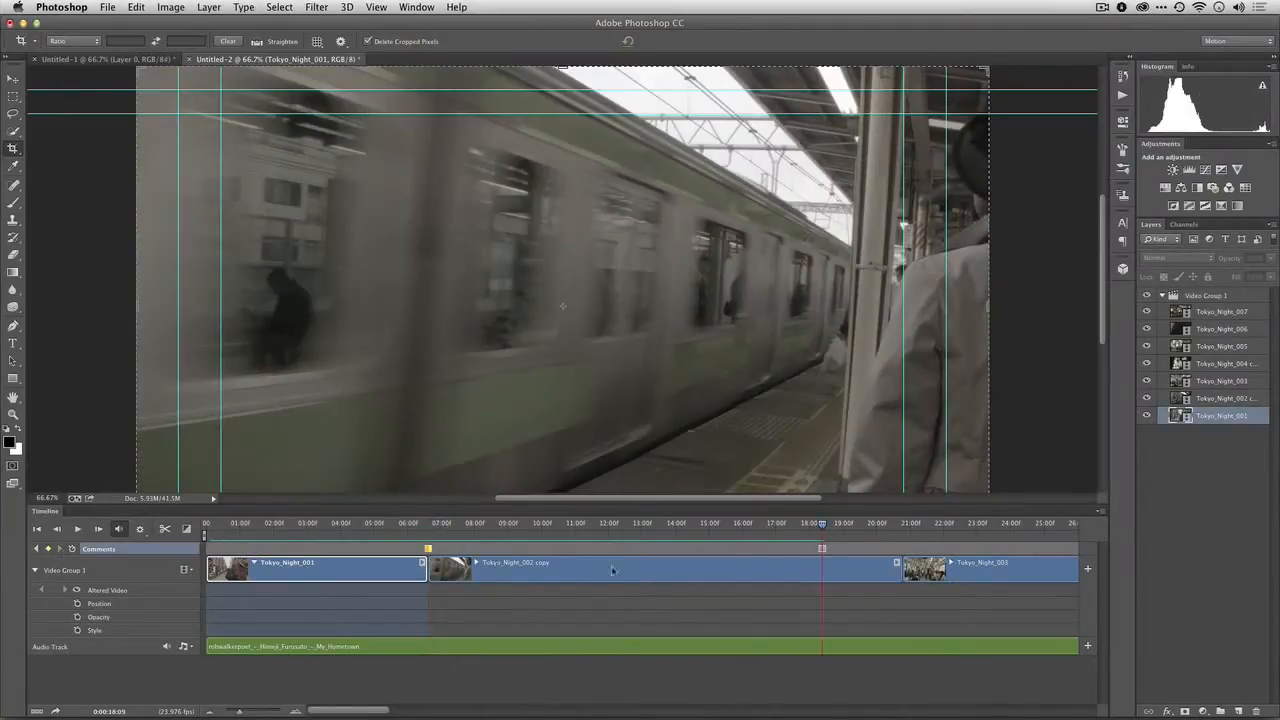
{"action": "left_click_drag", "start_coordinate": [899, 567], "coordinate": [820, 570]}
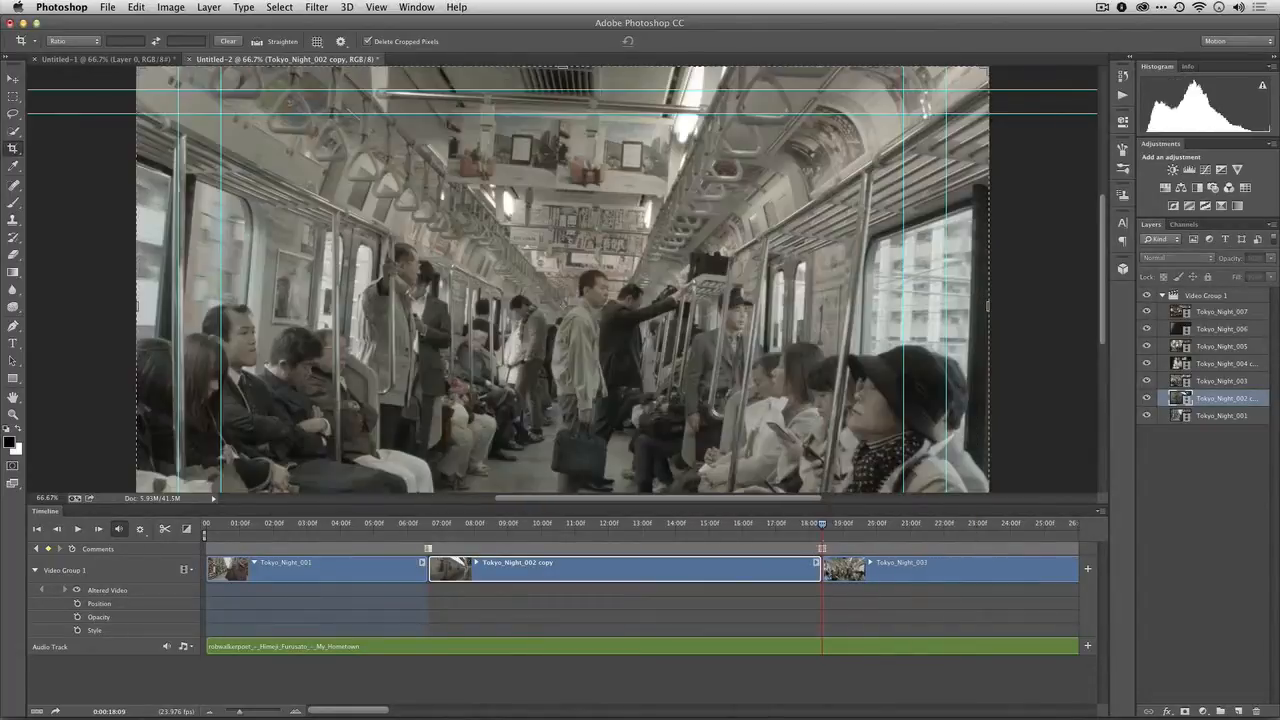
Play on to 0:00:28:02, add a blank timeline comment there and trim the end of Tokyo_Night_003 to it
{"action": "left_click_drag", "start_coordinate": [800, 526], "coordinate": [757, 526]}
{"action": "key", "text": "space"}
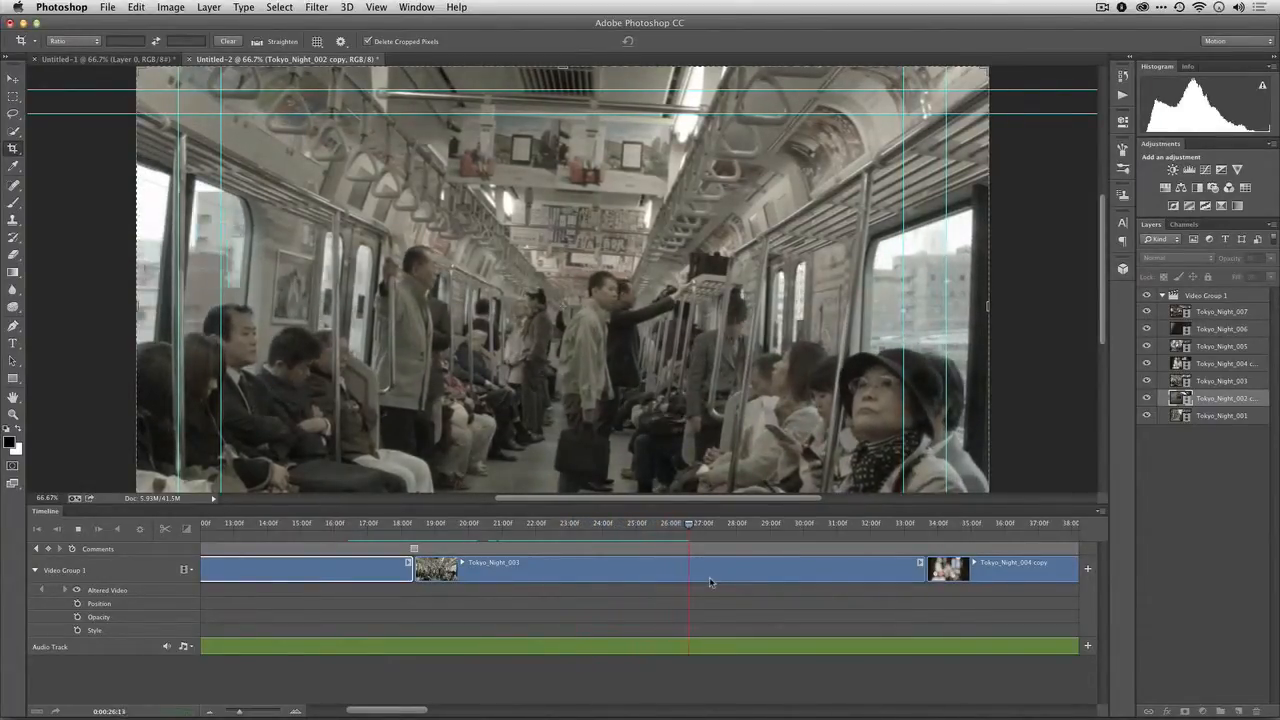
{"action": "left_click", "coordinate": [48, 550]}
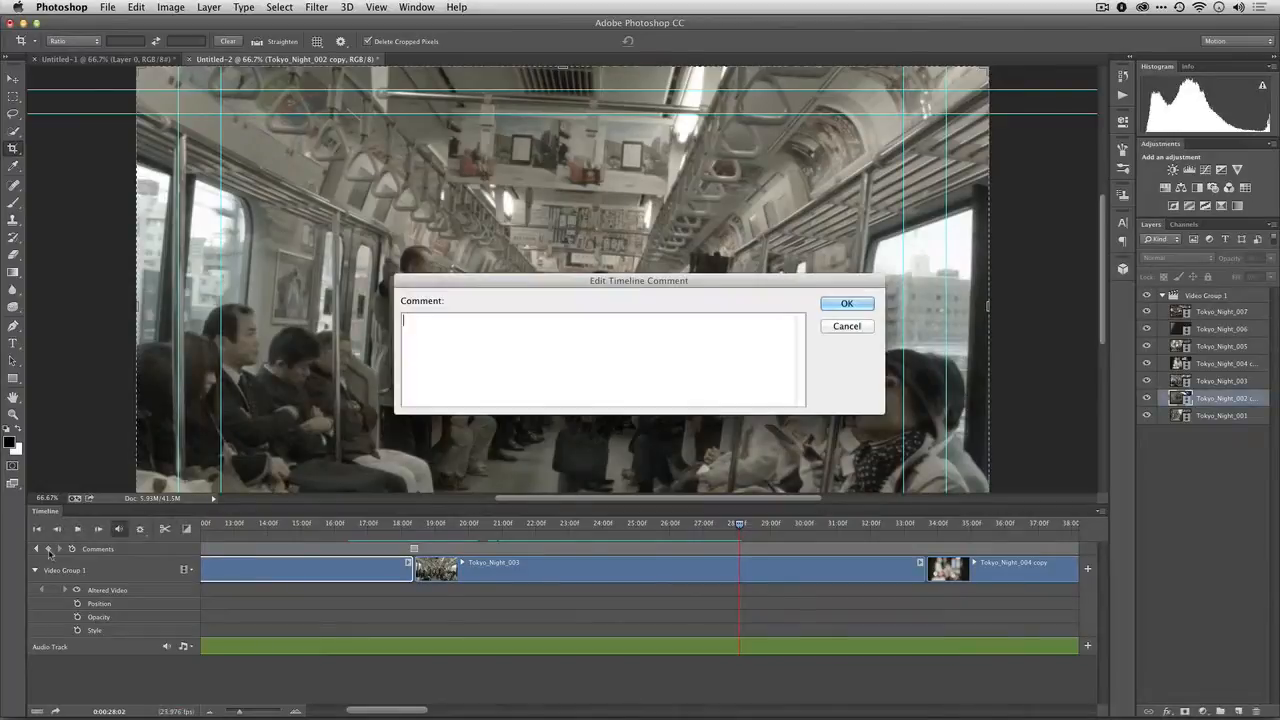
{"action": "left_click", "coordinate": [858, 306]}
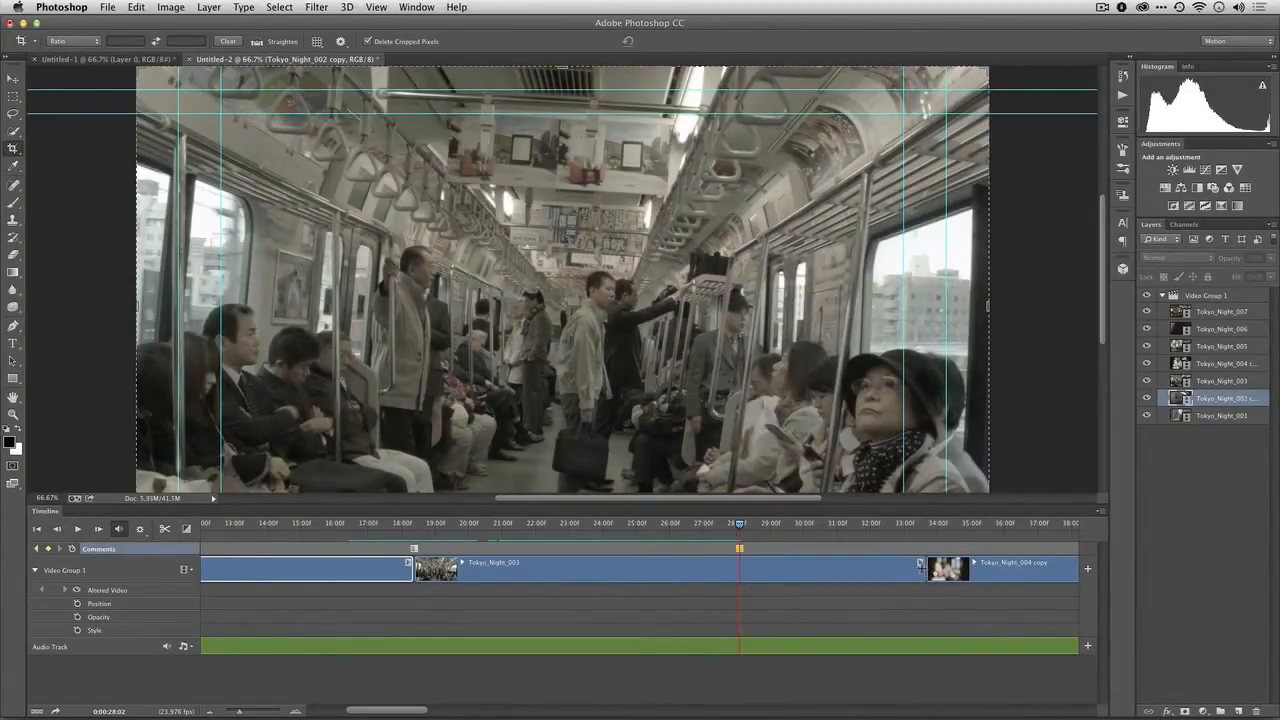
{"action": "left_click_drag", "start_coordinate": [918, 568], "coordinate": [739, 571]}
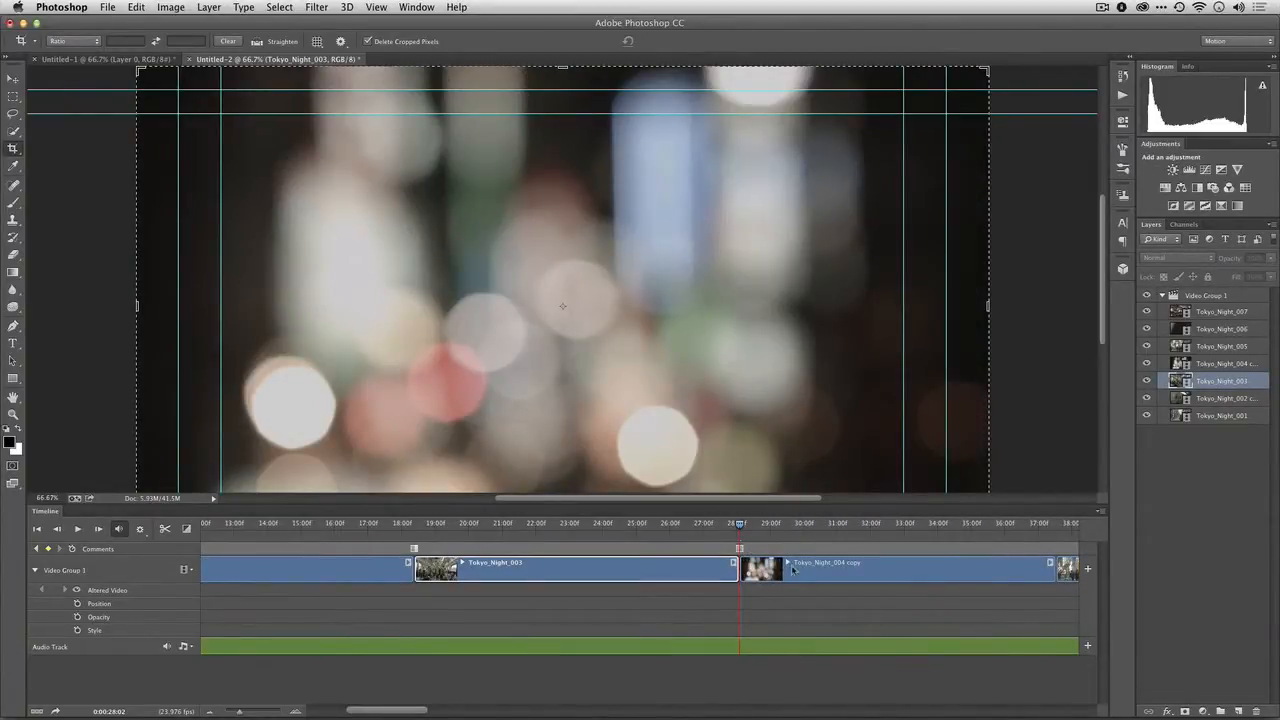
Lower the system volume, play to 0:00:34:17 and trim the end of Tokyo_Night_004 copy to the playhead
{"action": "key", "text": "XF86AudioLowerVolume"}
{"action": "key", "text": "XF86AudioLowerVolume"}
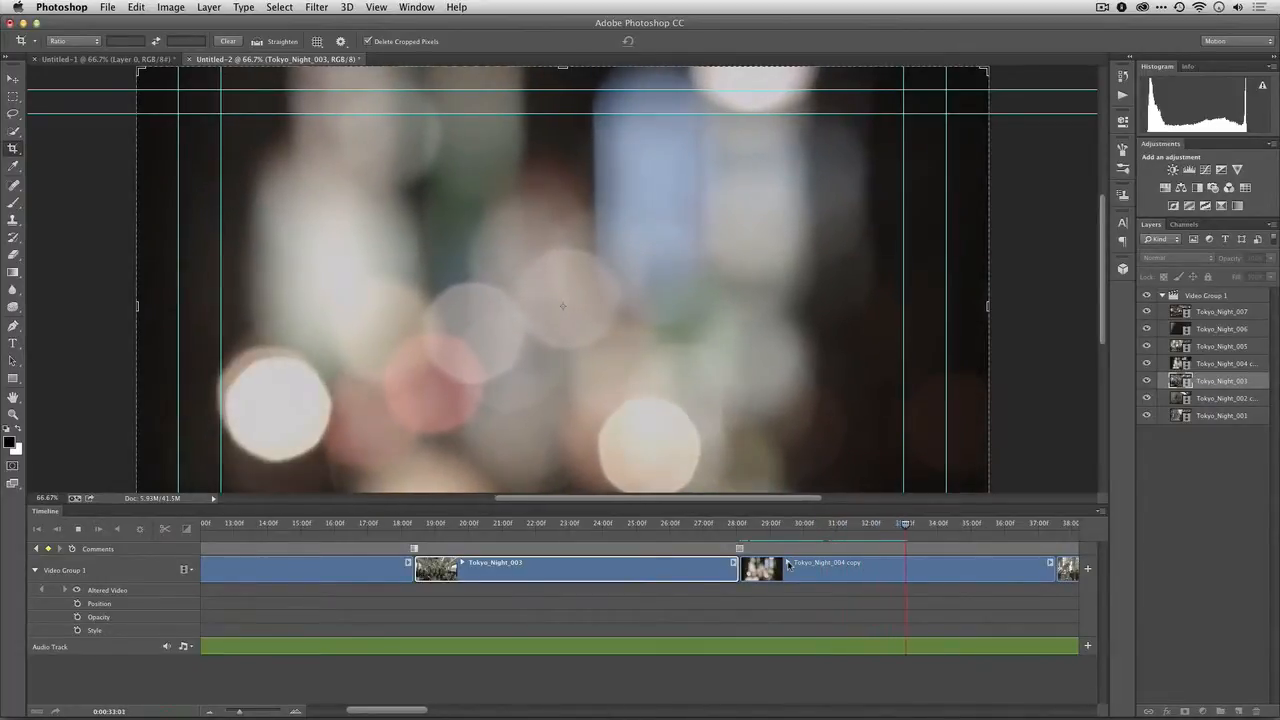
{"action": "key", "text": "space"}
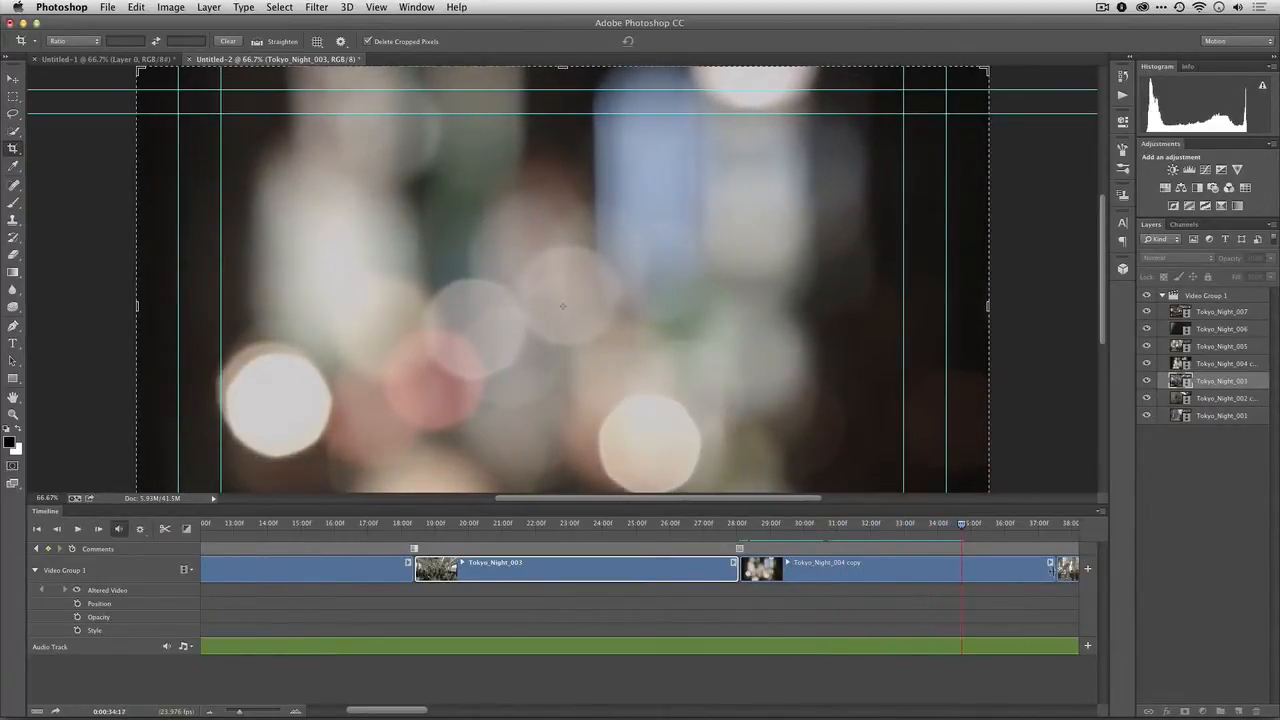
{"action": "left_click_drag", "start_coordinate": [1053, 566], "coordinate": [960, 567]}
Trim the end of Tokyo_Night_005 at about 41 s and the end of Tokyo_Night_007 at 0:00:51:15
{"action": "scroll", "coordinate": [962, 573], "scroll_direction": "right", "scroll_amount": 10}
{"action": "key", "text": "space"}
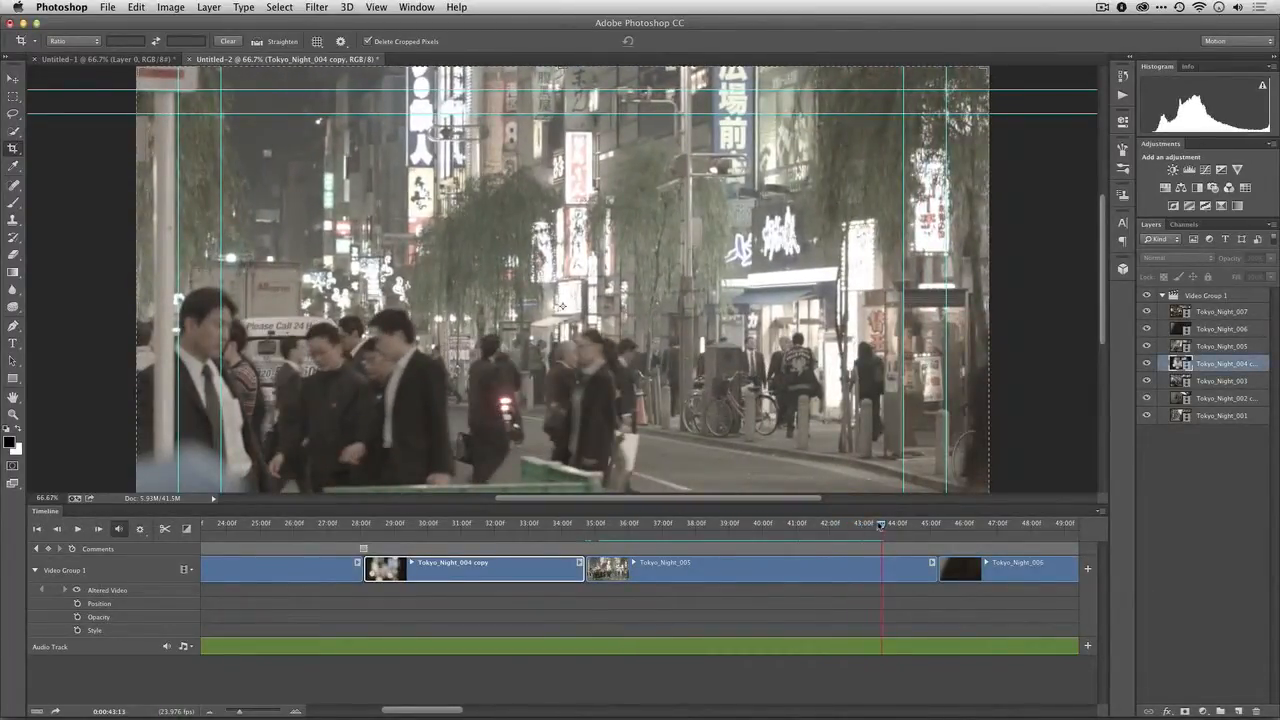
{"action": "left_click", "coordinate": [829, 524]}
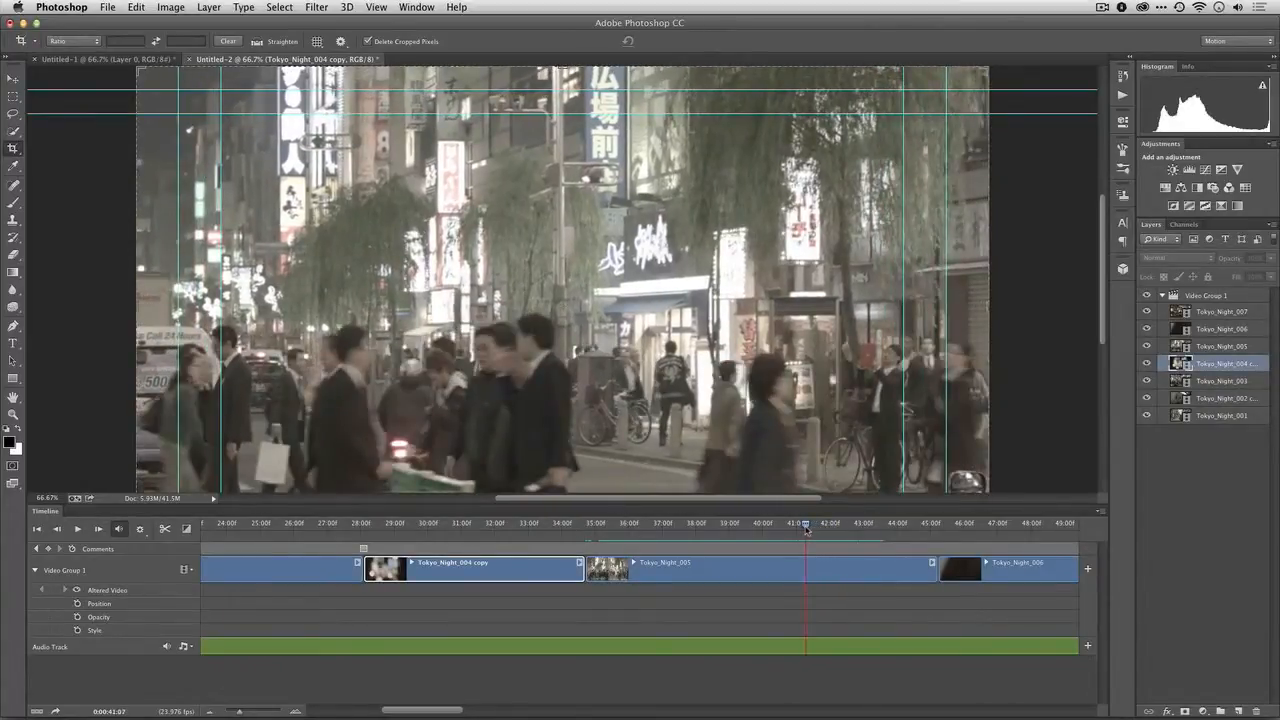
{"action": "left_click_drag", "start_coordinate": [933, 568], "coordinate": [812, 571]}
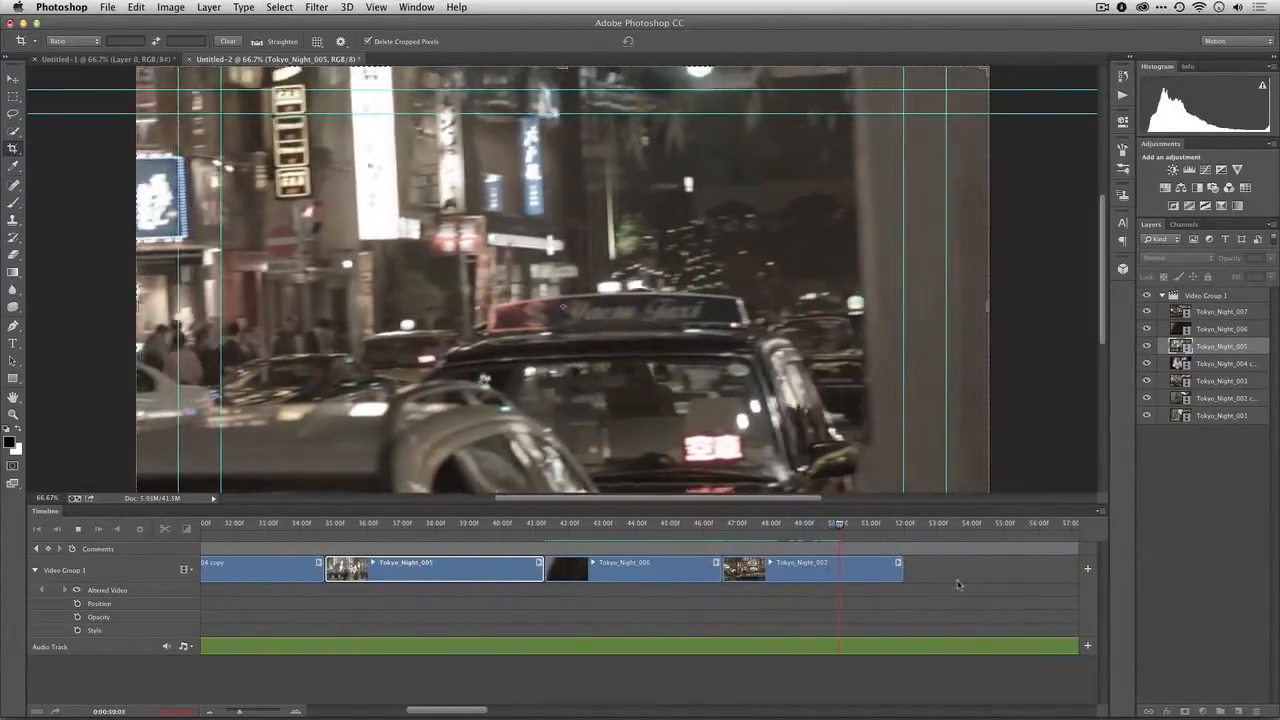
{"action": "key", "text": "space"}
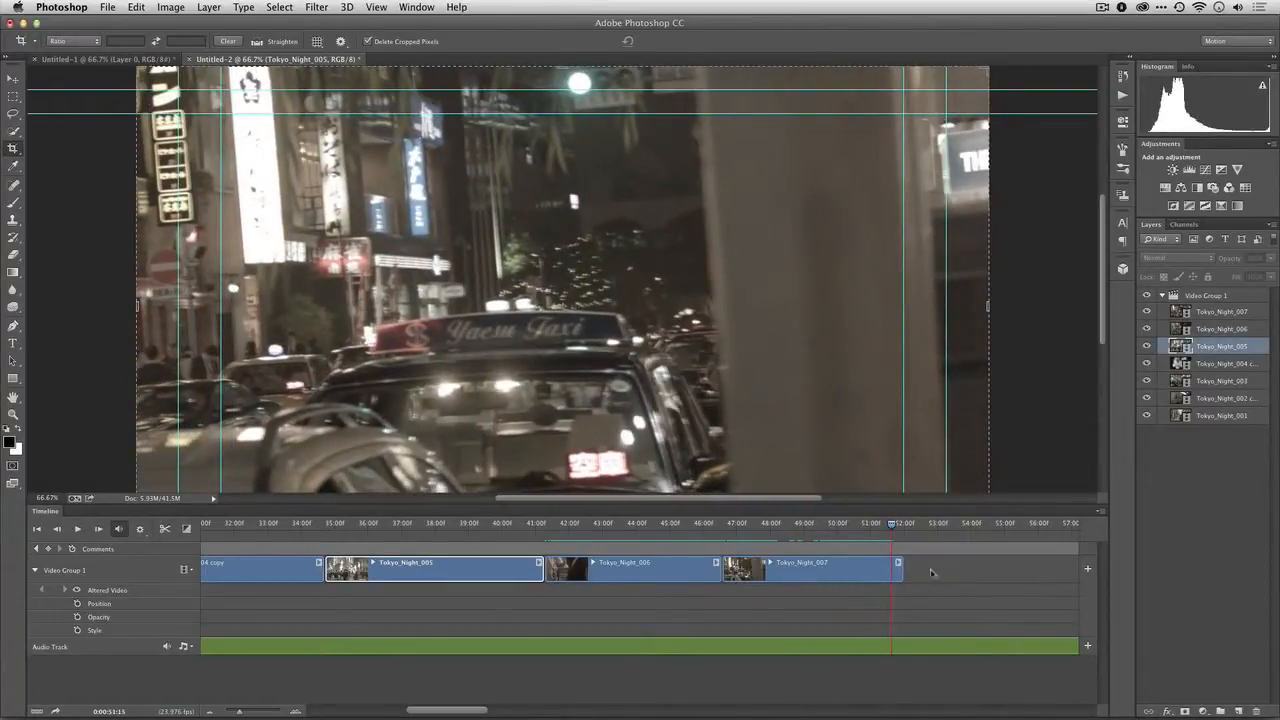
{"action": "left_click_drag", "start_coordinate": [900, 566], "coordinate": [889, 566]}
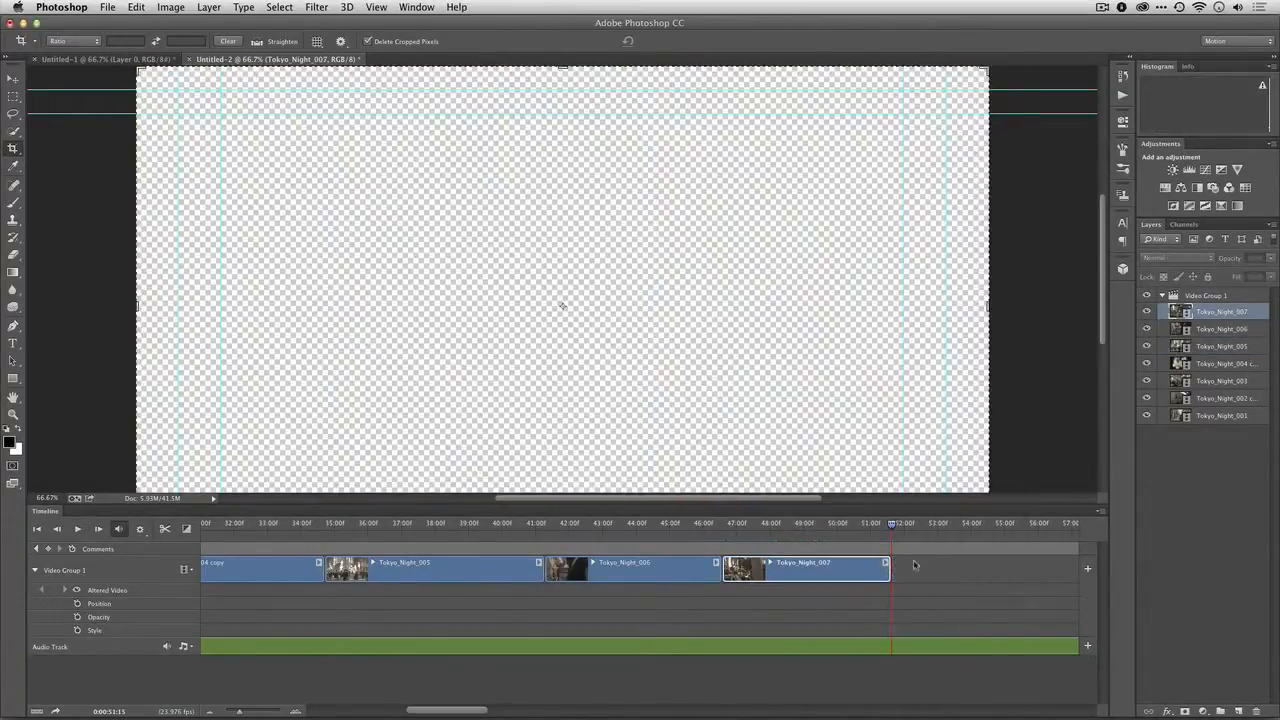
Return to the earlier clips, check the audio settings of Tokyo_Night_002 copy and close them
{"action": "scroll", "coordinate": [914, 561], "scroll_direction": "left", "scroll_amount": 5}
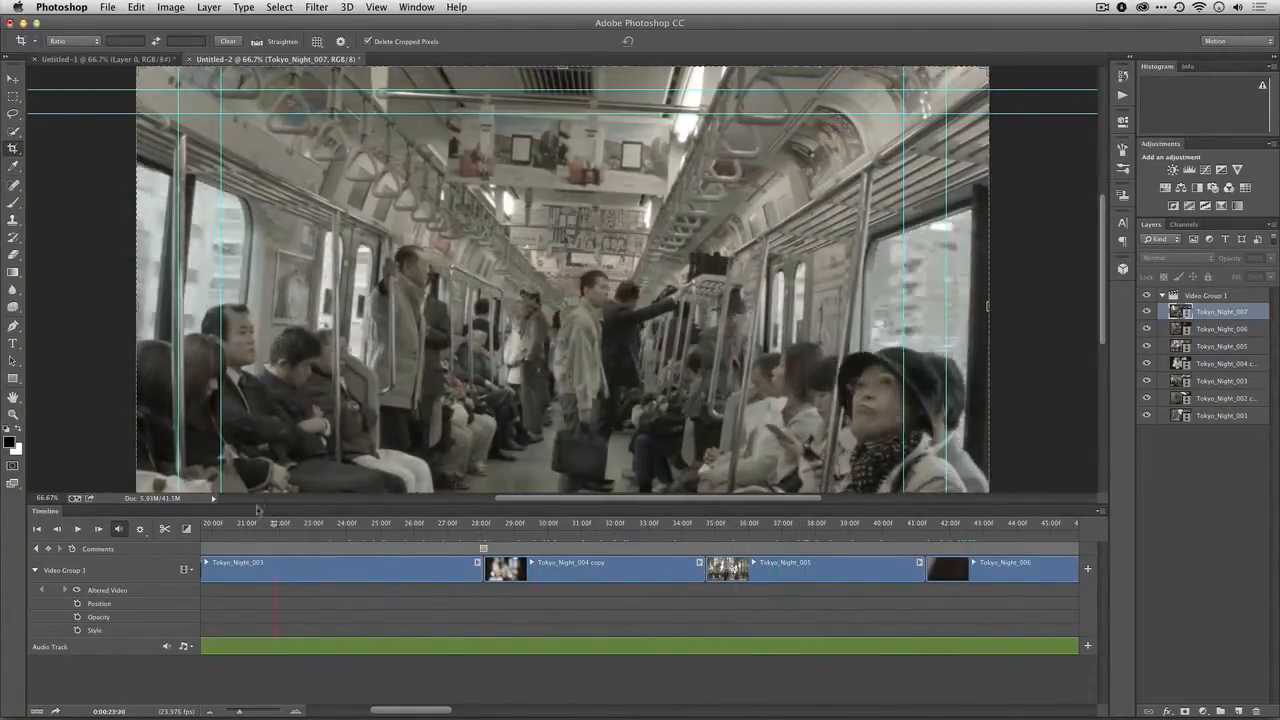
{"action": "left_click_drag", "start_coordinate": [258, 510], "coordinate": [193, 498]}
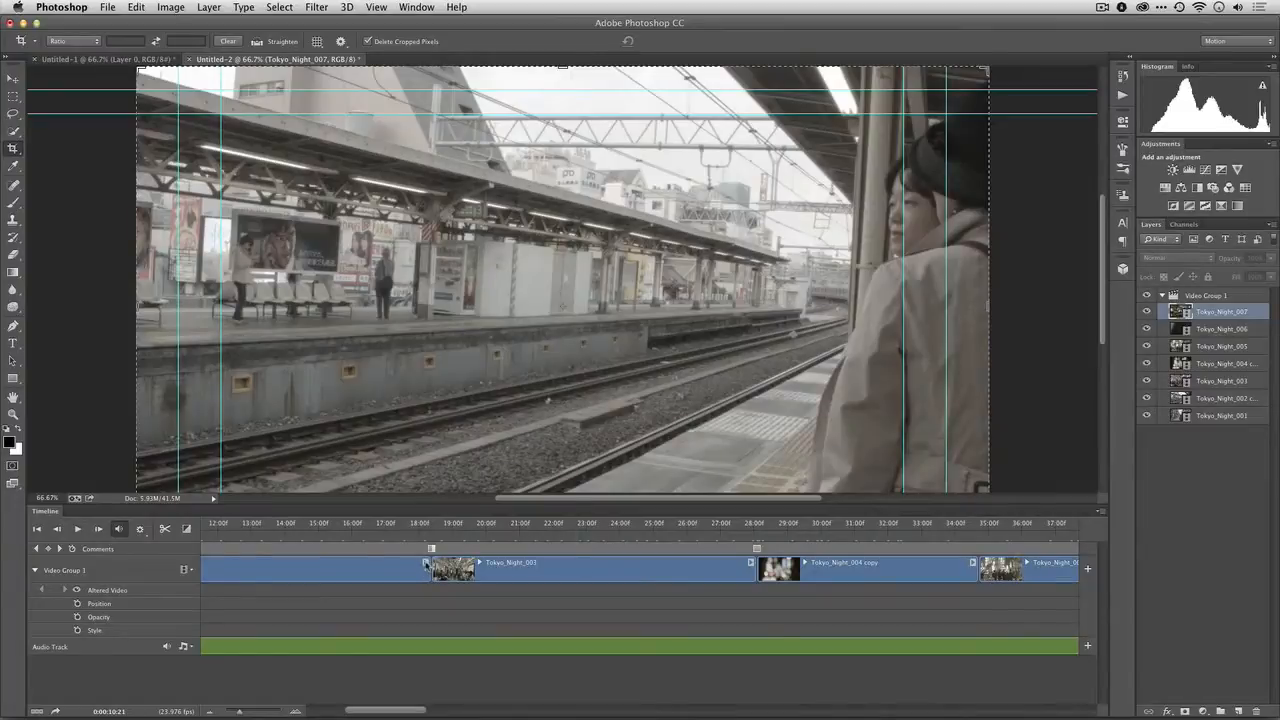
{"action": "right_click", "coordinate": [470, 564]}
{"action": "left_click", "coordinate": [461, 479]}
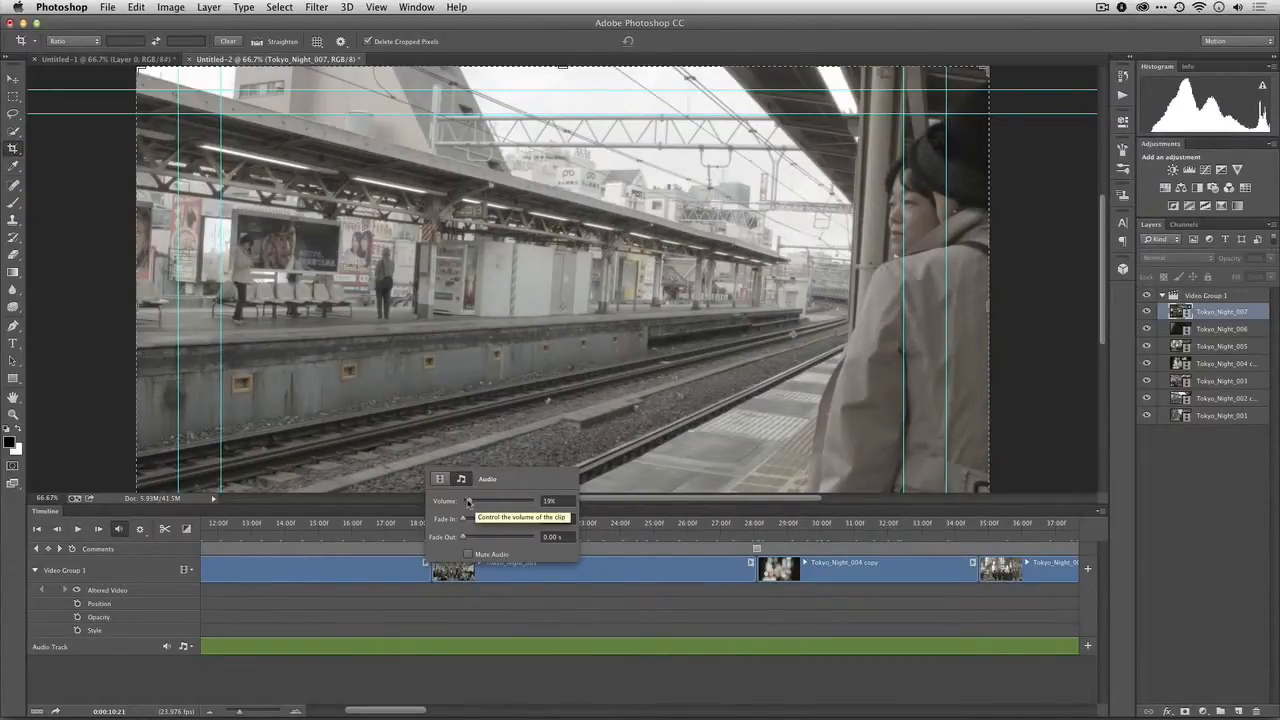
{"action": "left_click", "coordinate": [394, 612]}
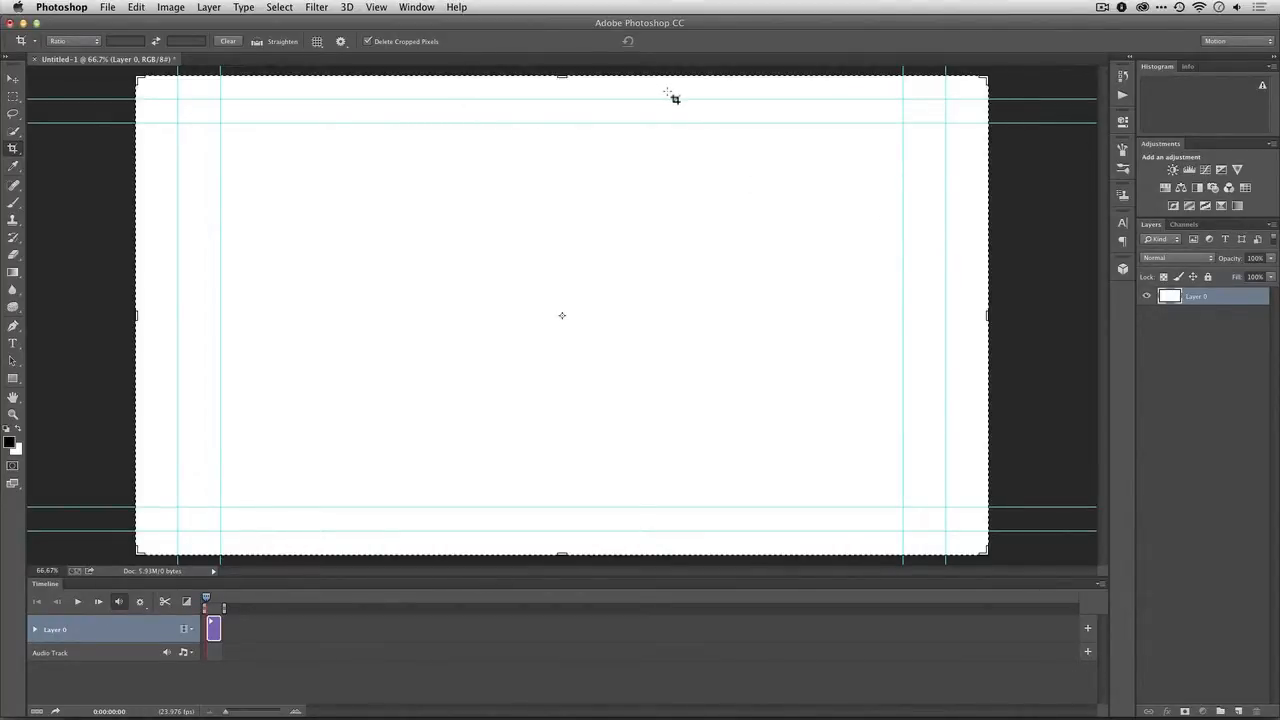
Create a new document from the Film & Video preset with the HDTV 1080p/29.97 size
{"action": "left_click", "coordinate": [110, 9]}
{"action": "left_click", "coordinate": [117, 22]}
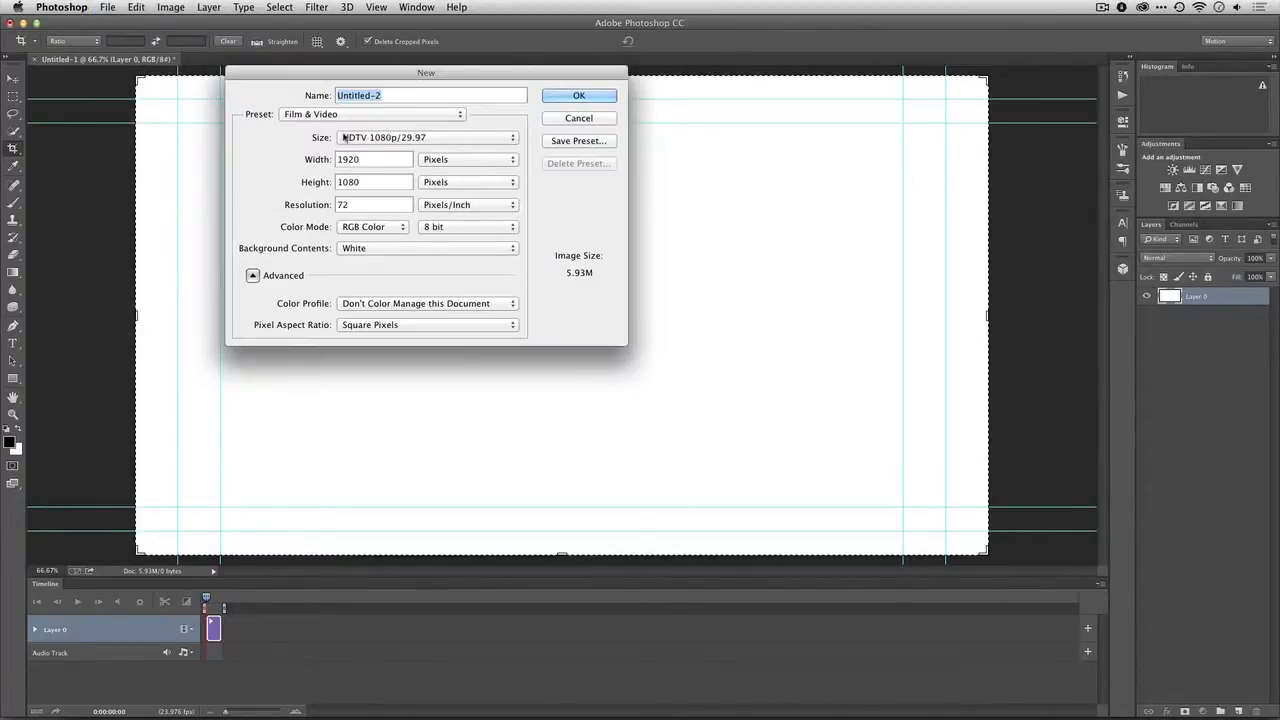
{"action": "left_click", "coordinate": [381, 142]}
{"action": "left_click", "coordinate": [380, 143]}
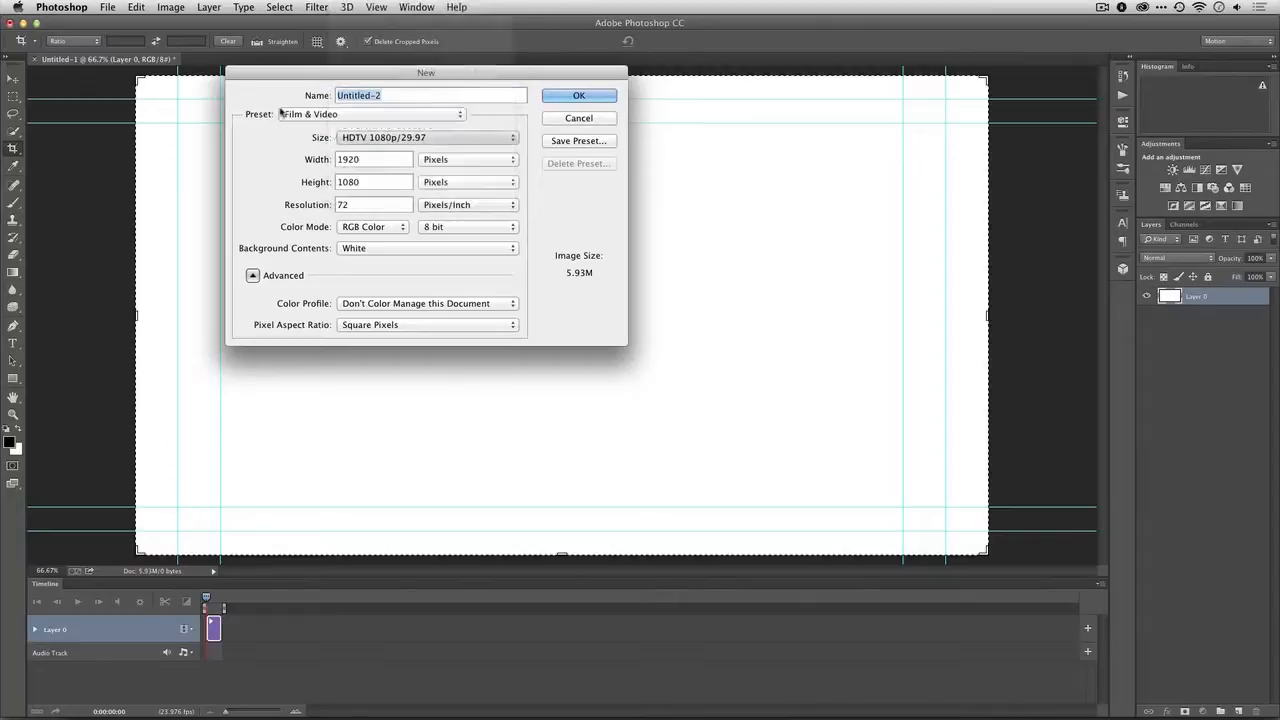
{"action": "left_click", "coordinate": [283, 114]}
{"action": "left_click", "coordinate": [288, 115]}
{"action": "left_click", "coordinate": [379, 143]}
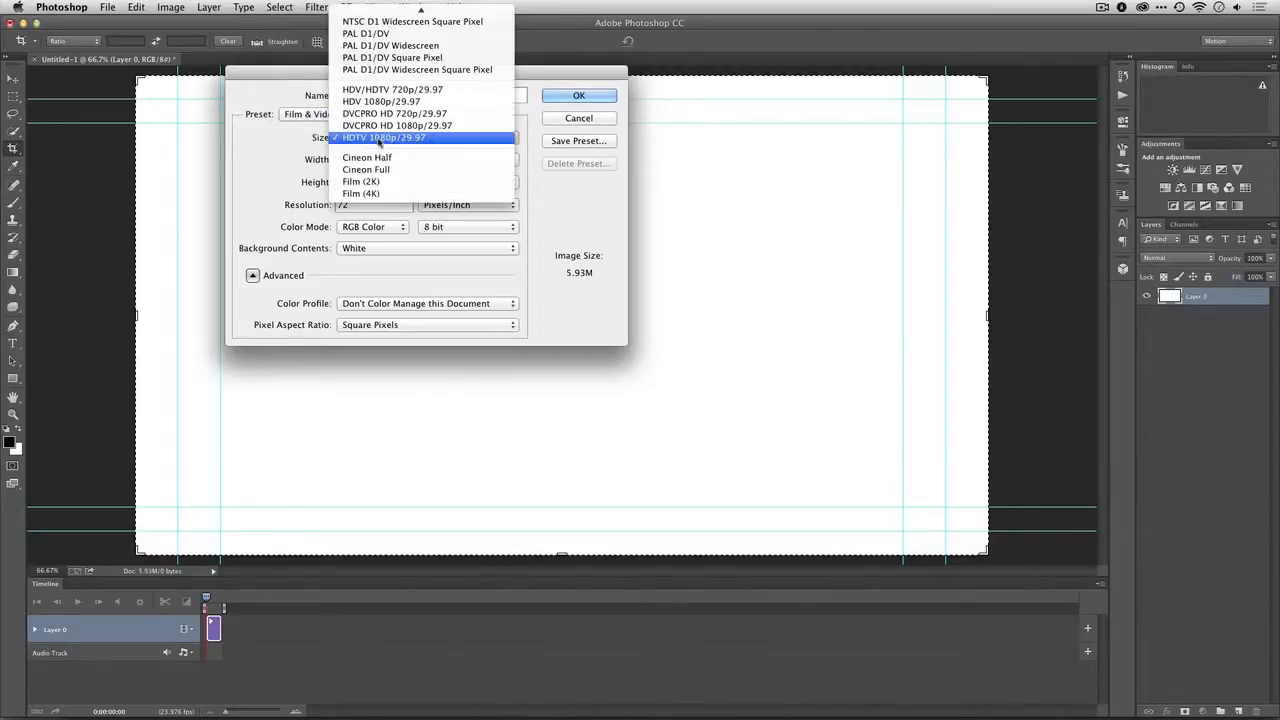
{"action": "left_click", "coordinate": [379, 143]}
{"action": "left_click", "coordinate": [576, 96]}
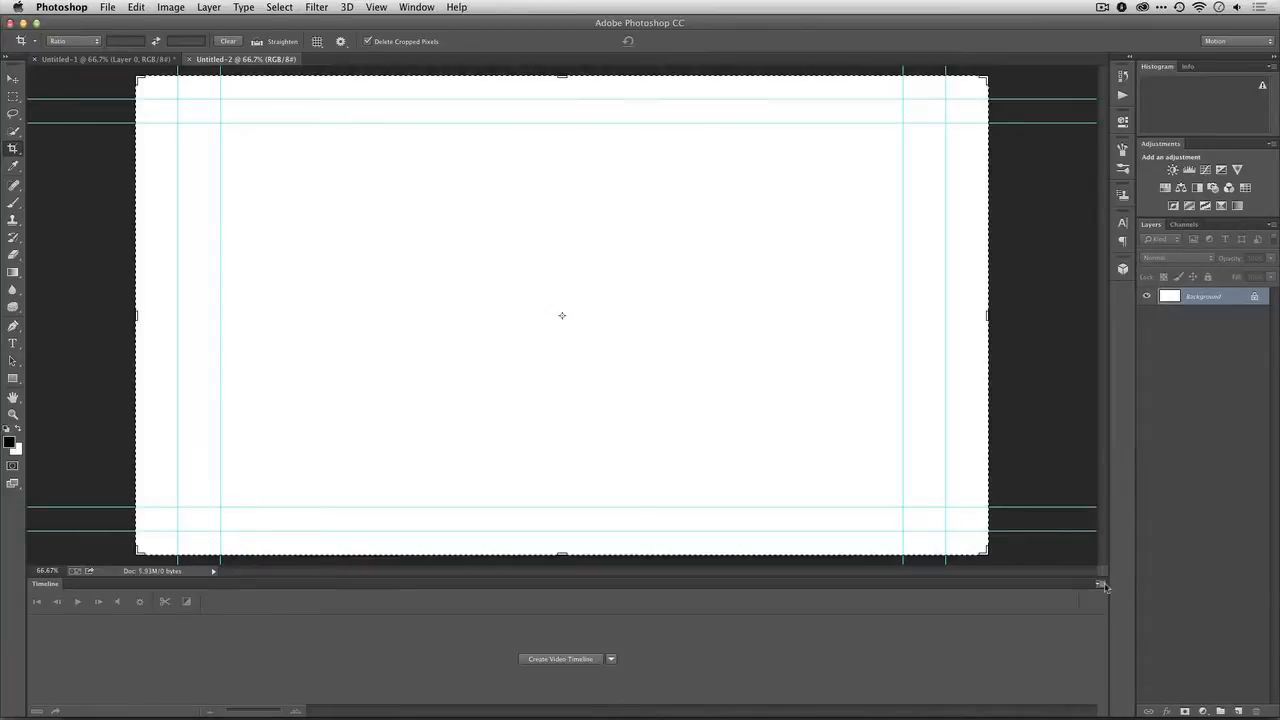
Create a video timeline for the new document and set its frame rate to 23.976 fps
{"action": "left_click", "coordinate": [571, 659]}
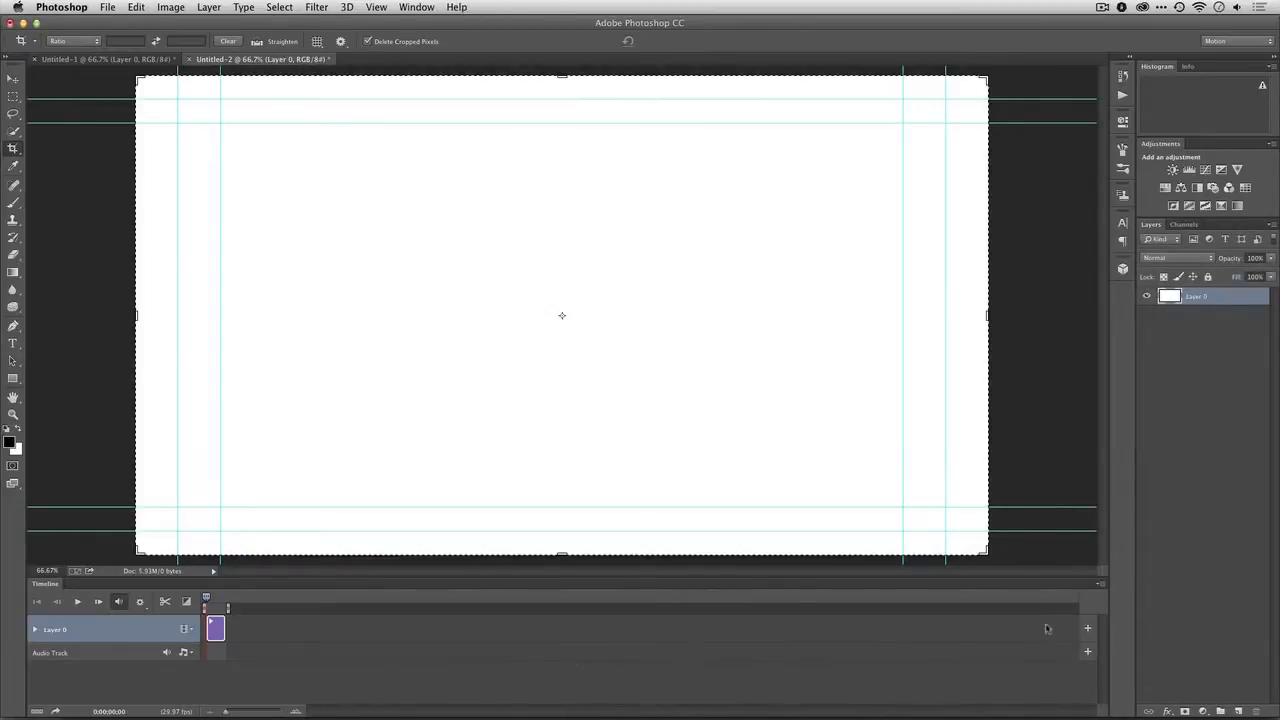
{"action": "left_click", "coordinate": [1100, 584]}
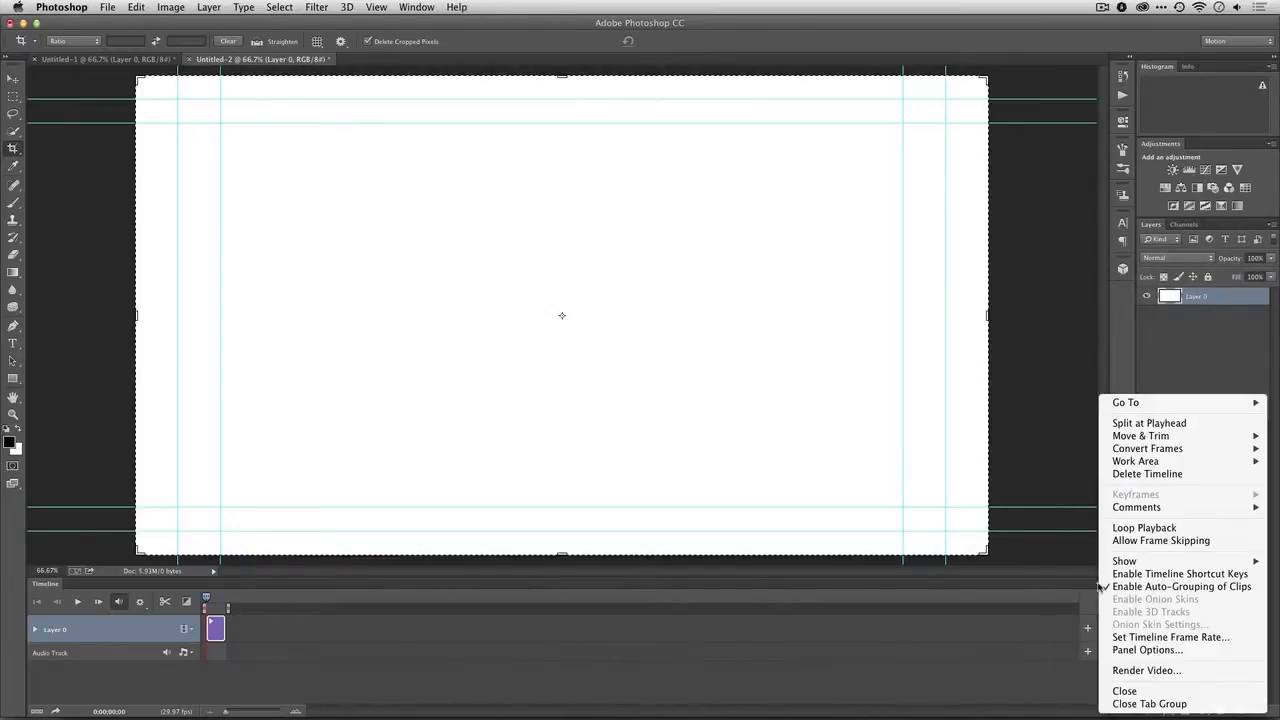
{"action": "left_click", "coordinate": [1145, 638]}
{"action": "left_click", "coordinate": [596, 340]}
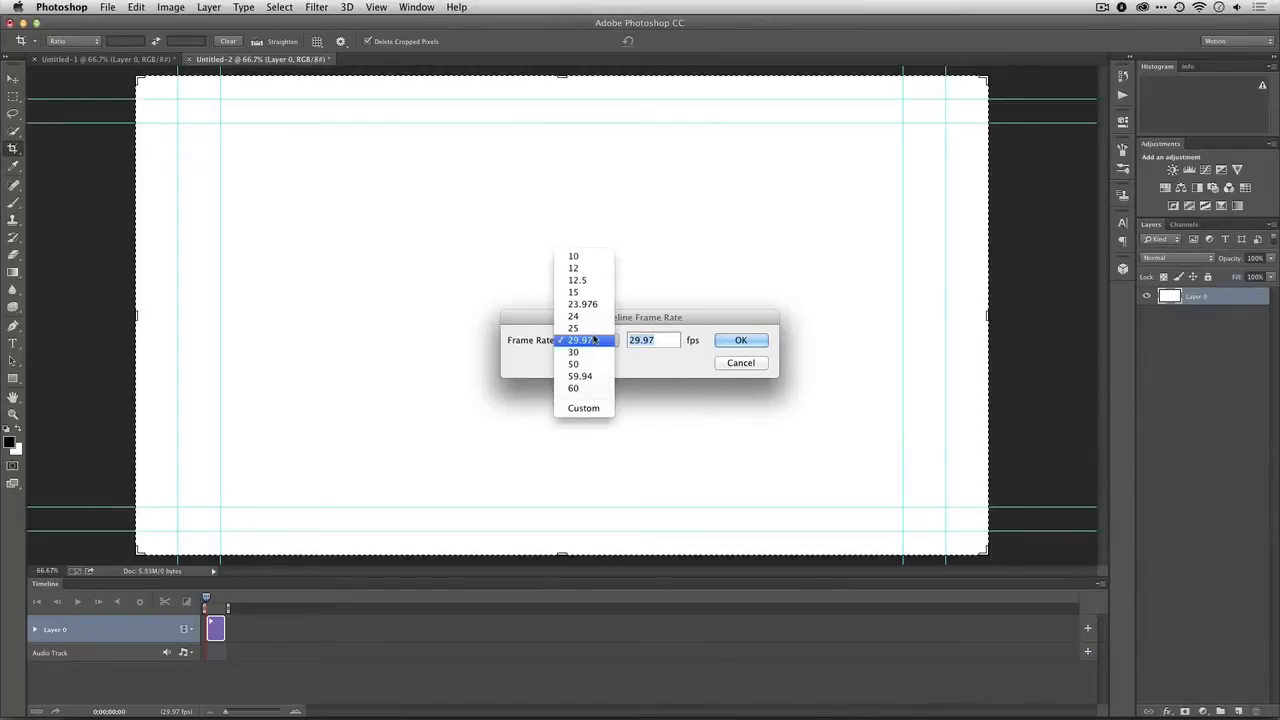
{"action": "left_click", "coordinate": [584, 304]}
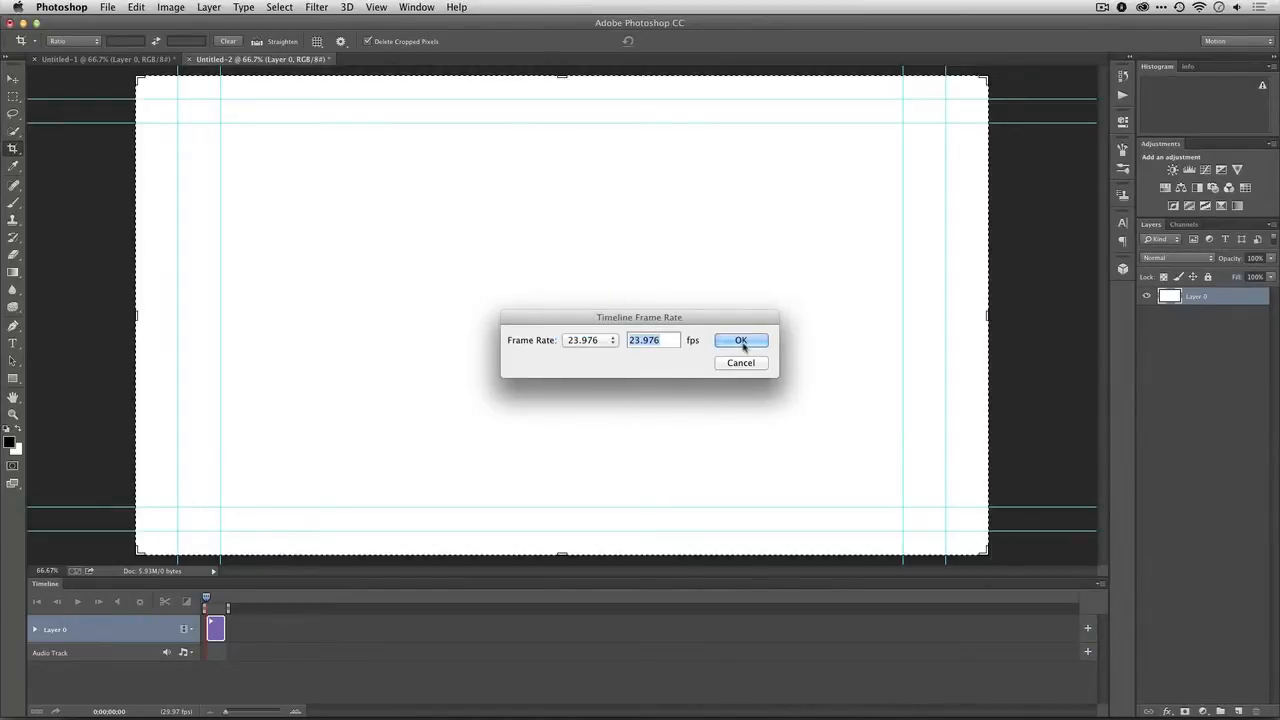
{"action": "left_click", "coordinate": [741, 341]}
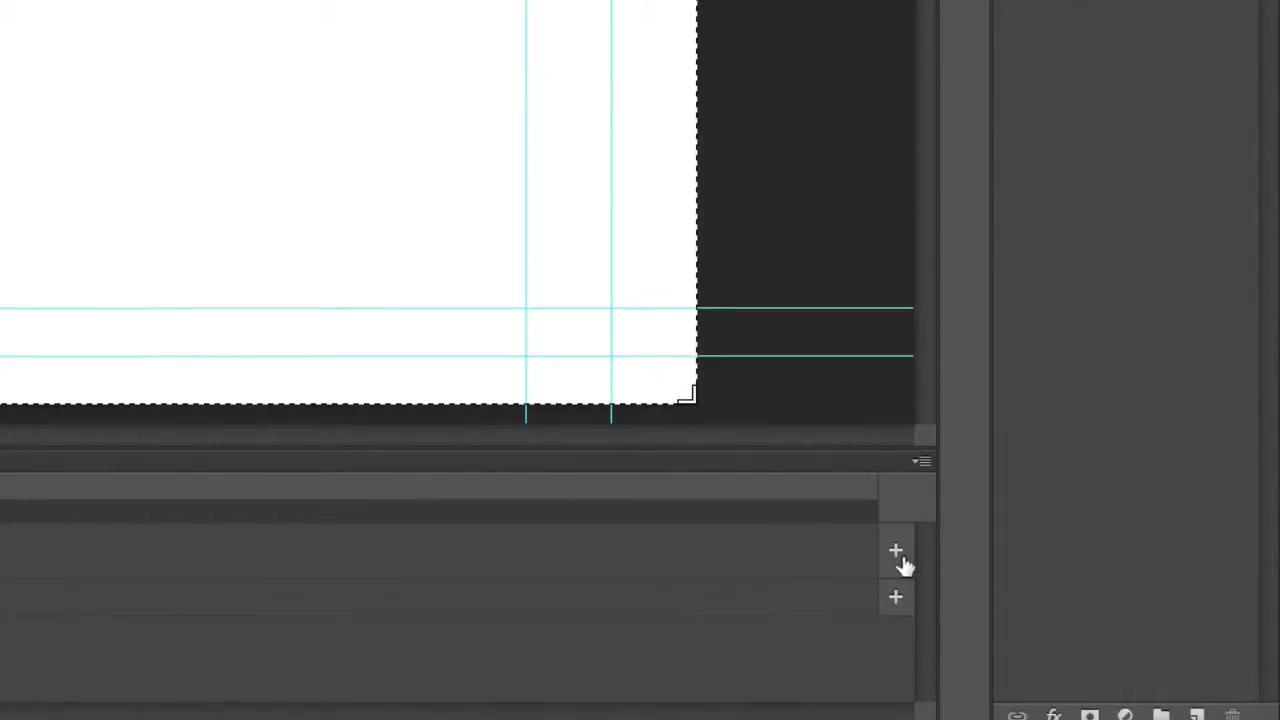
Add the clips Tokyo_Night_001.mov through Tokyo_Night_008.mov from the Tokyo_Rough_Cut folder to the video track, sorted by name
{"action": "left_click", "coordinate": [1088, 629]}
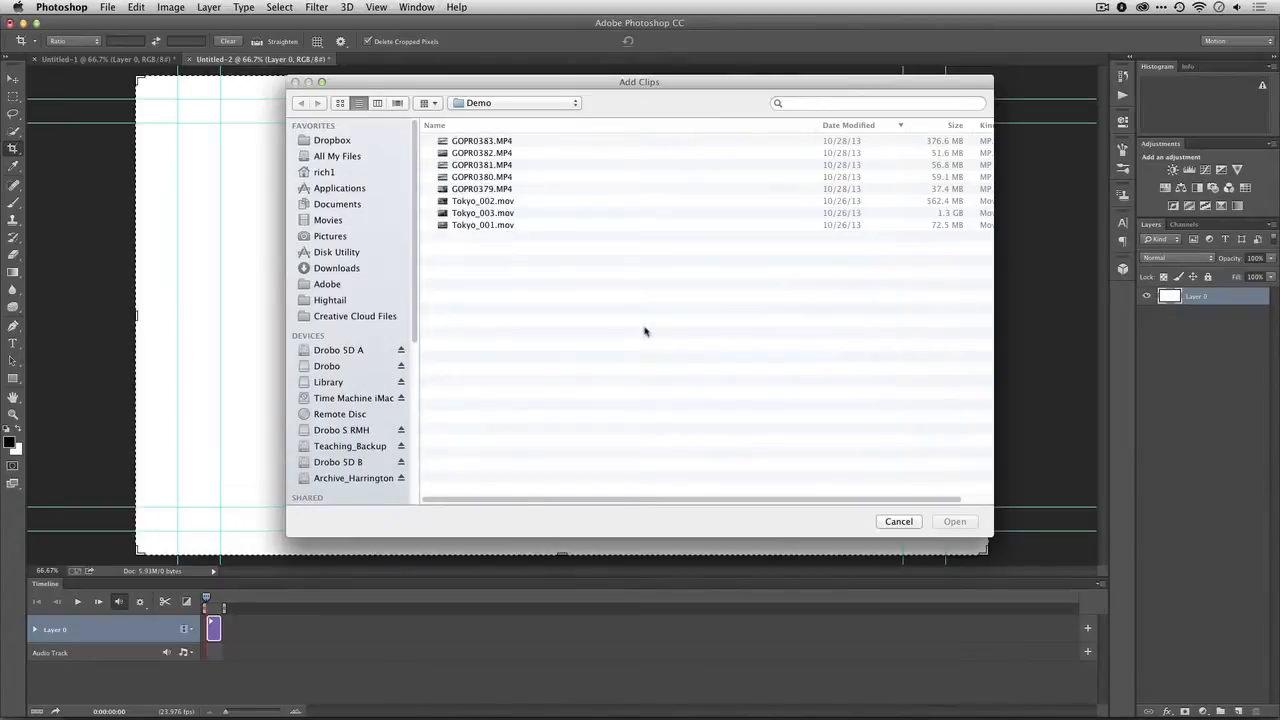
{"action": "key", "text": "super+d"}
{"action": "double_click", "coordinate": [493, 142]}
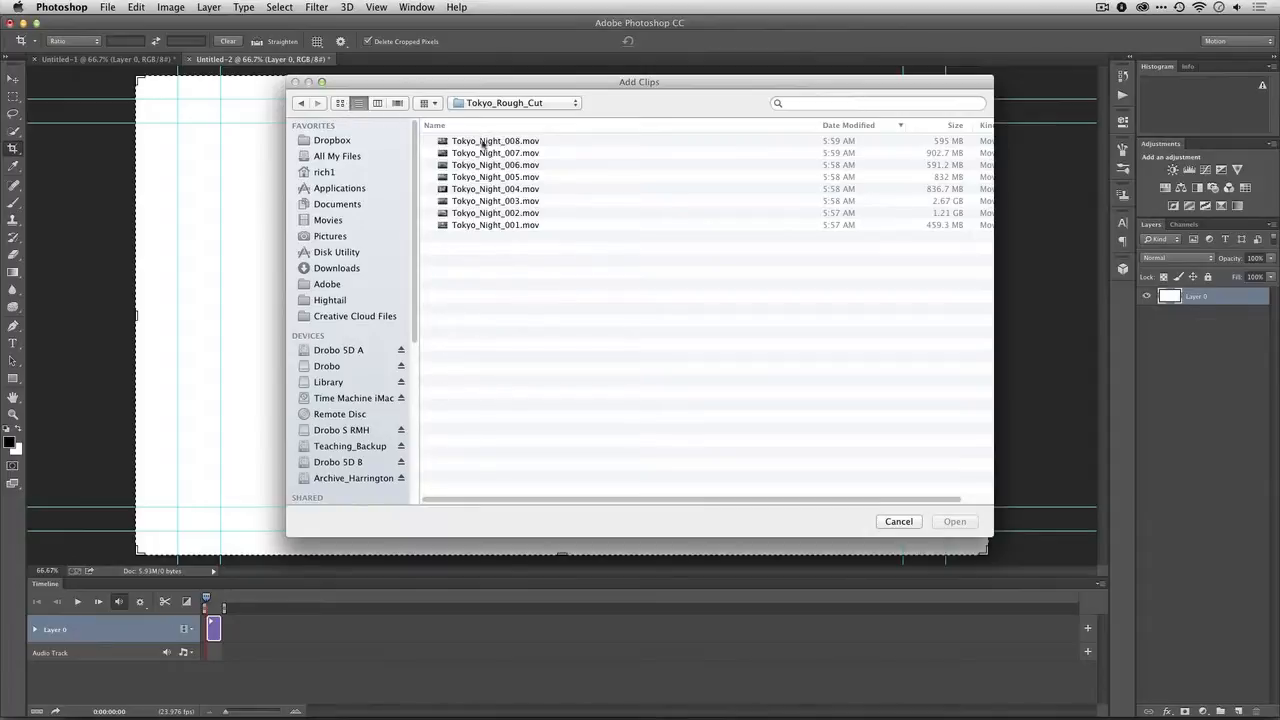
{"action": "left_click", "coordinate": [441, 126]}
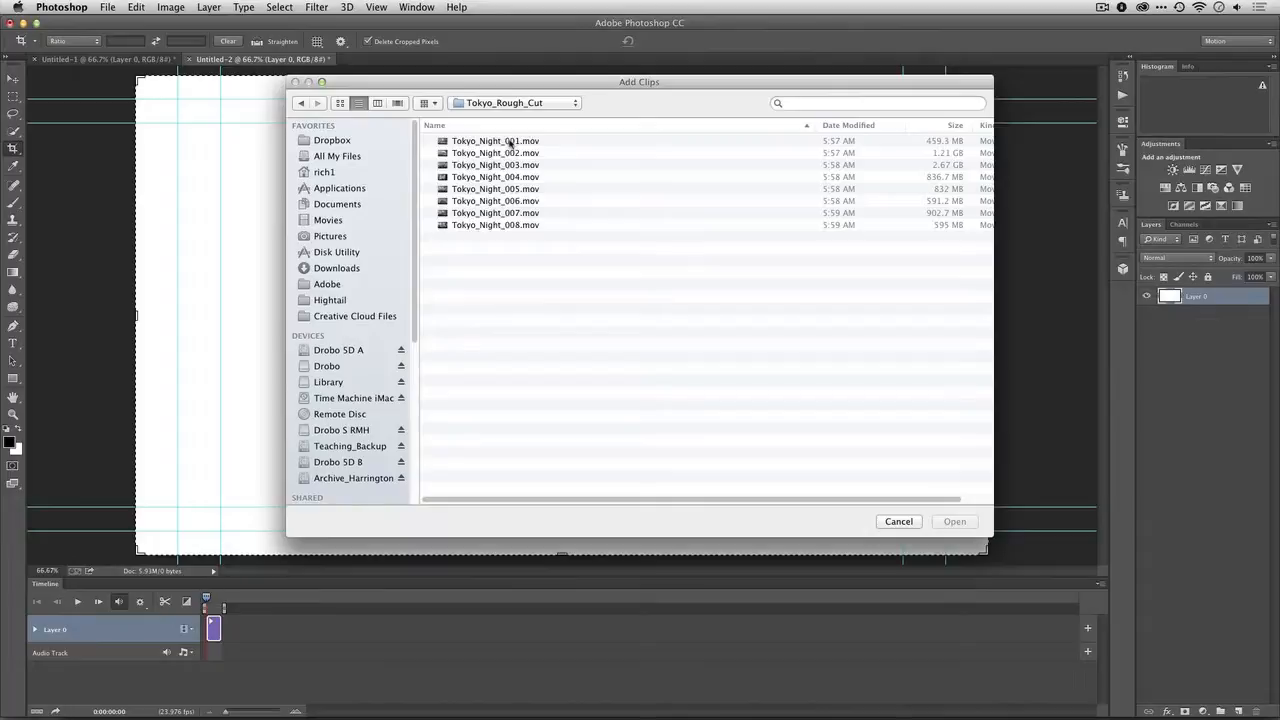
{"action": "left_click", "coordinate": [510, 143]}
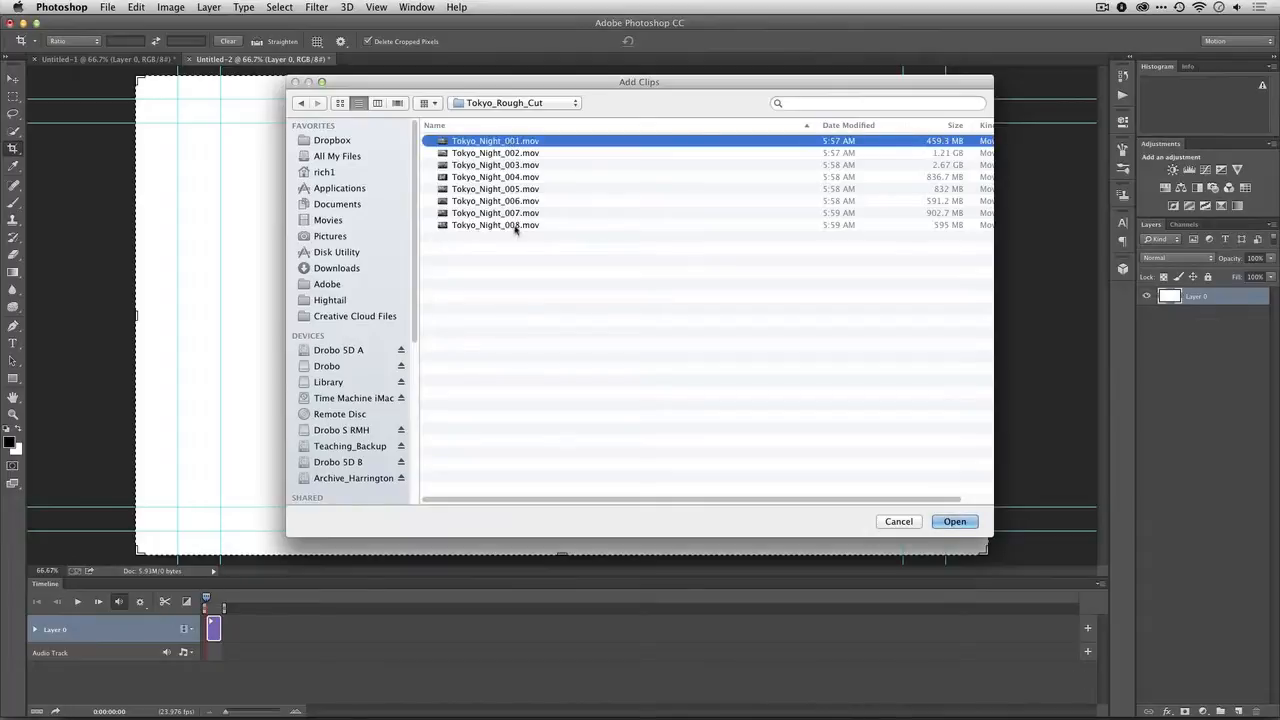
{"action": "left_click", "coordinate": [515, 226], "text": "shift"}
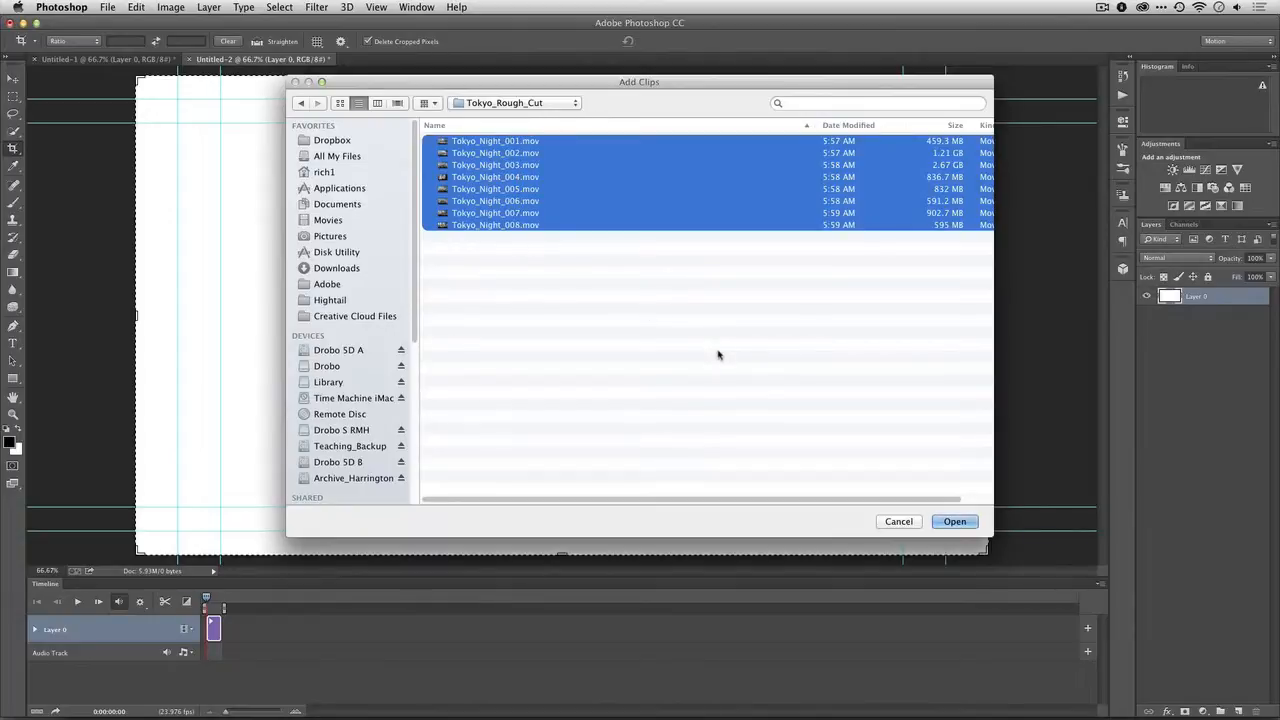
{"action": "left_click", "coordinate": [956, 521]}
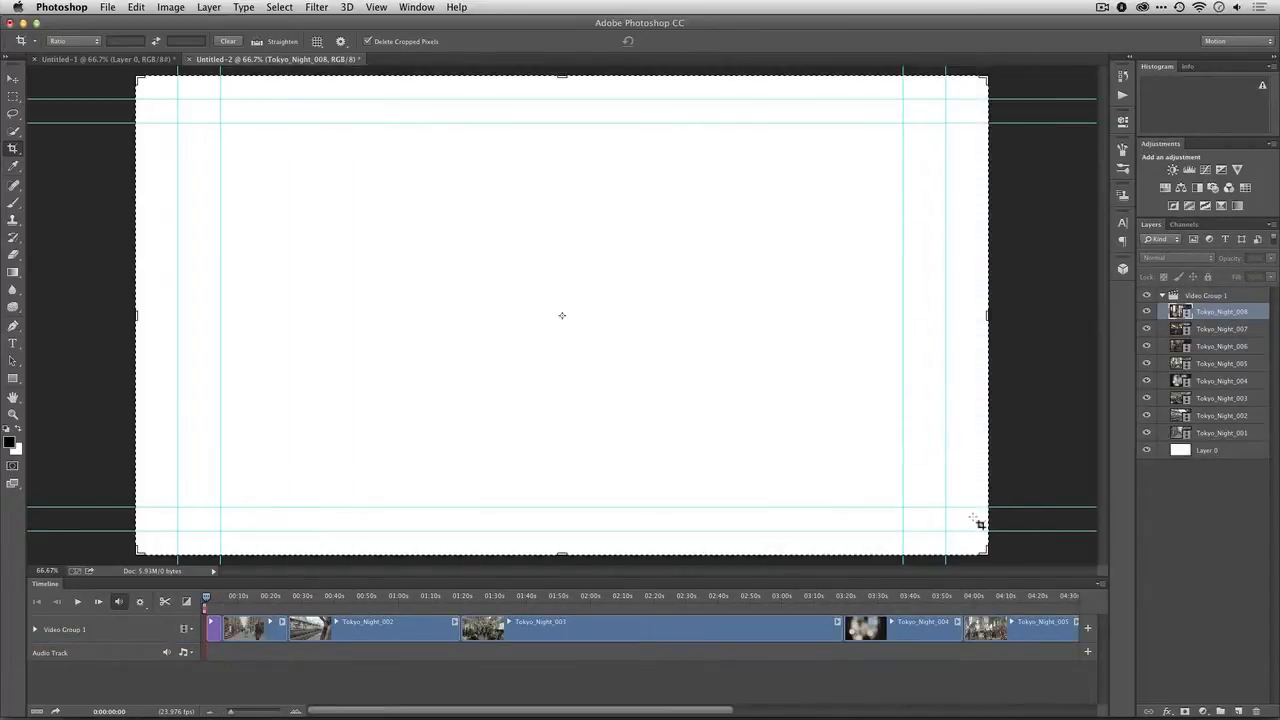
Delete the white Layer 0 from the video group and lower the computer's sound volume
{"action": "left_click", "coordinate": [1175, 505]}
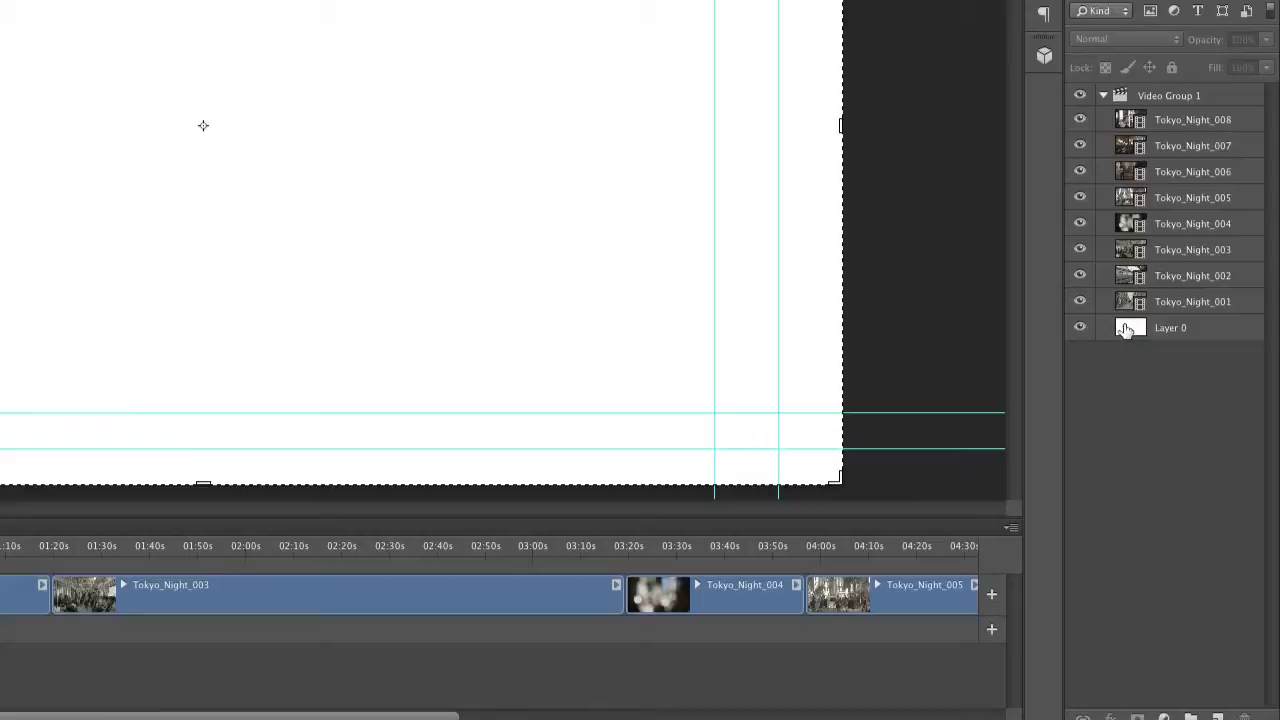
{"action": "left_click_drag", "start_coordinate": [1126, 330], "coordinate": [1244, 714]}
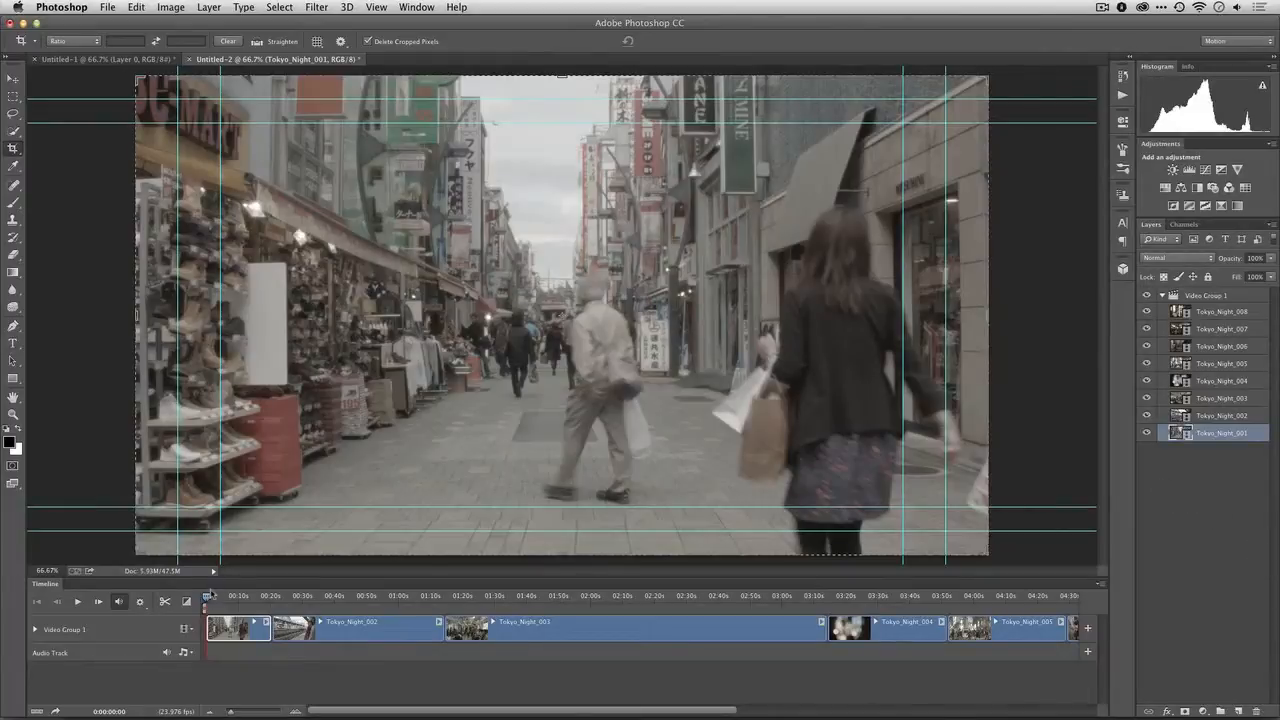
{"action": "left_click", "coordinate": [1237, 7]}
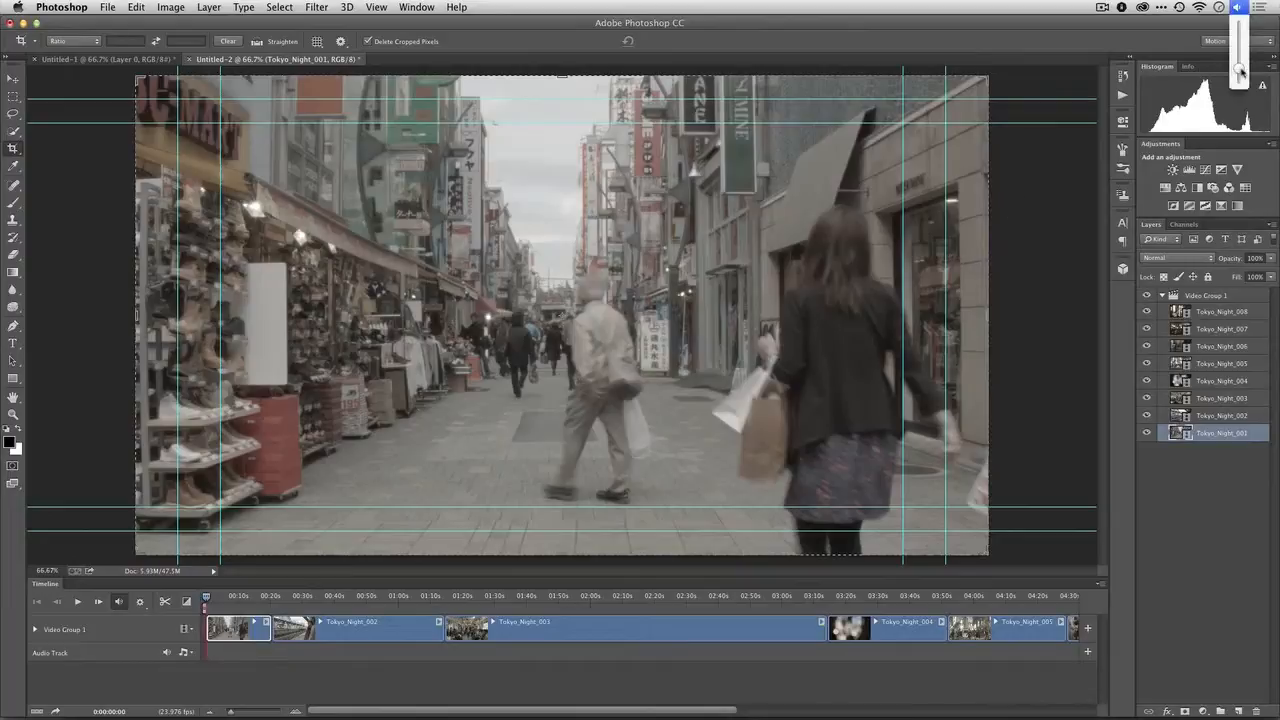
{"action": "left_click_drag", "start_coordinate": [1240, 70], "coordinate": [1245, 105]}
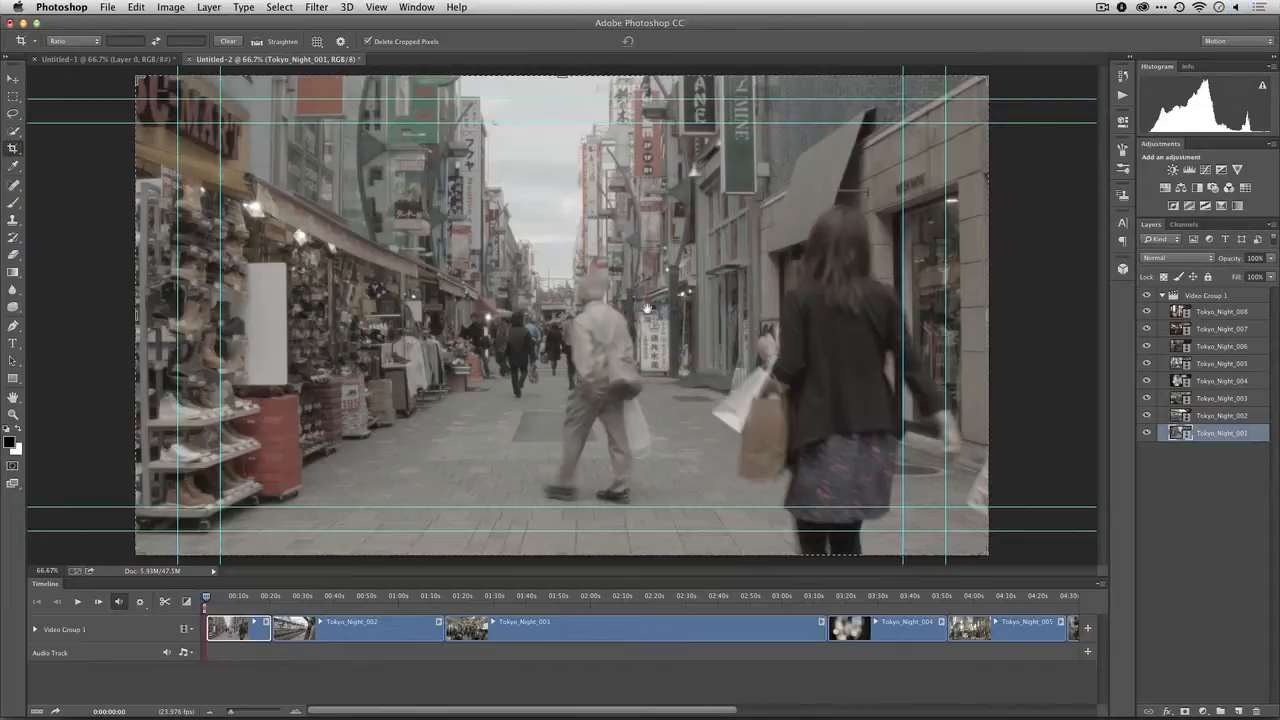
Preview the clips along the timeline, replay from the start and trim the end of Tokyo_Night_001 at about 4 s
{"action": "key", "text": "space"}
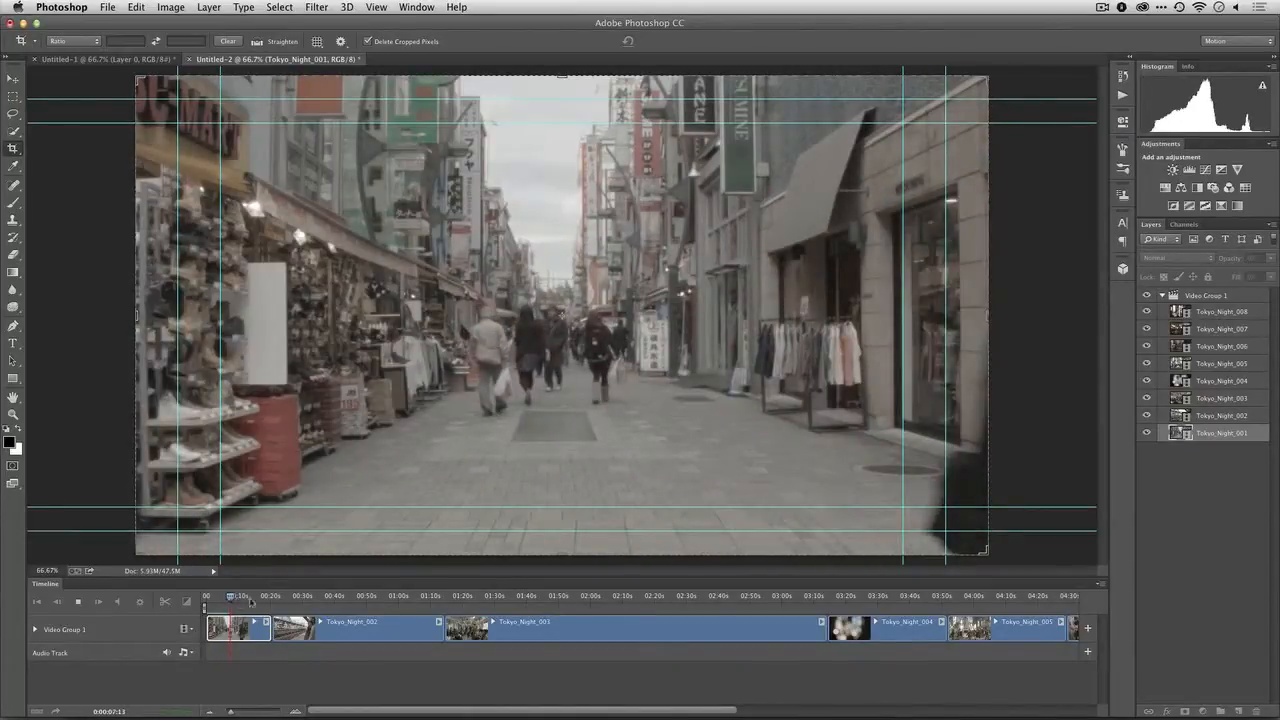
{"action": "left_click_drag", "start_coordinate": [251, 601], "coordinate": [287, 600]}
{"action": "key", "text": "space"}
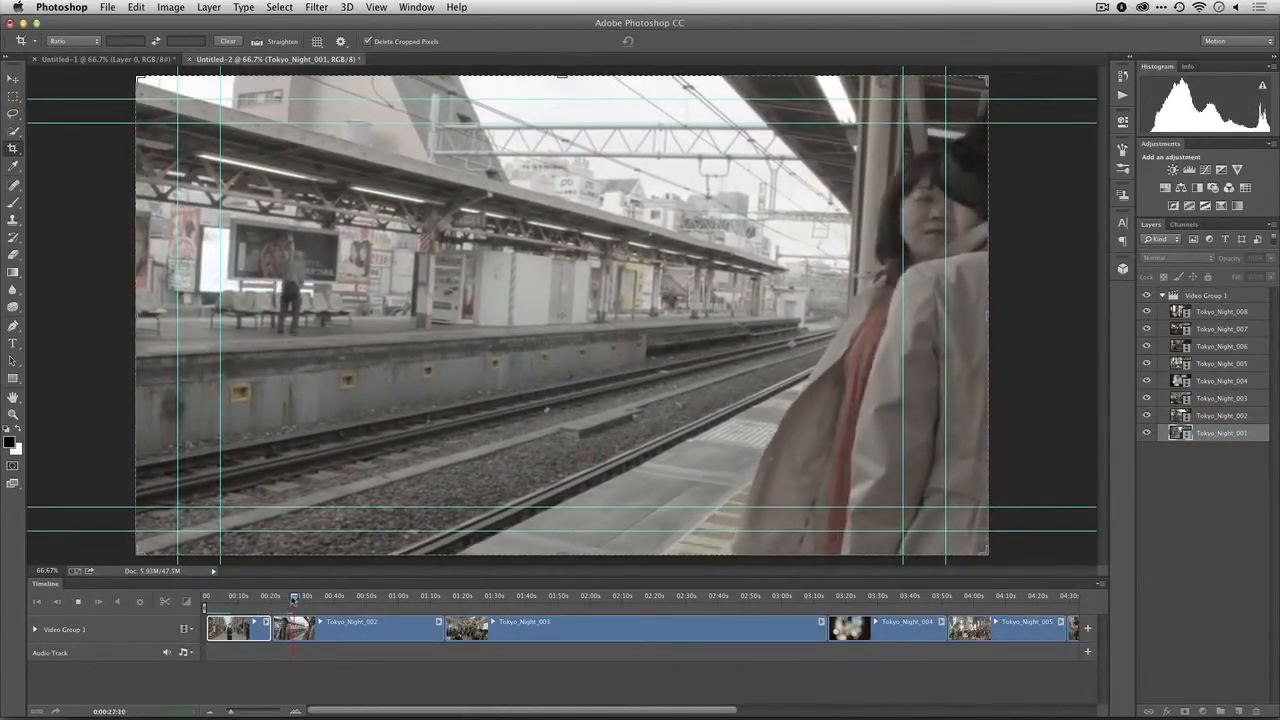
{"action": "left_click", "coordinate": [459, 600]}
{"action": "left_click_drag", "start_coordinate": [459, 605], "coordinate": [979, 597]}
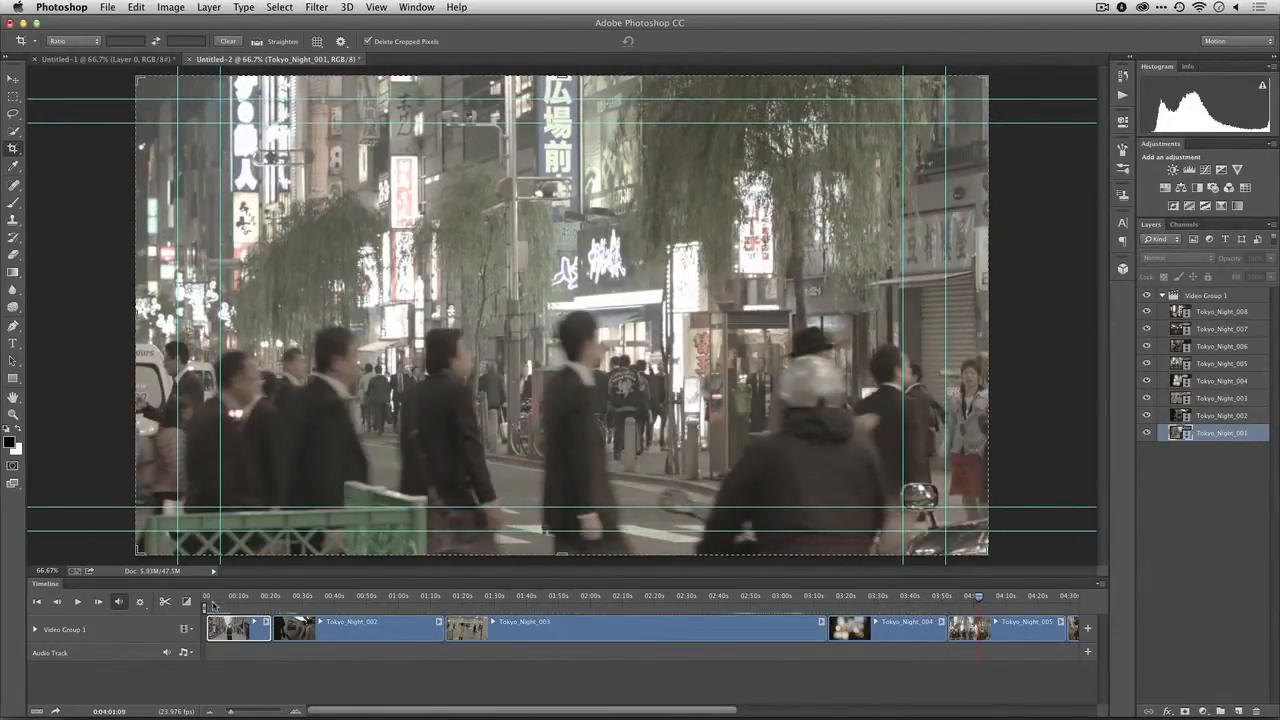
{"action": "left_click", "coordinate": [210, 598]}
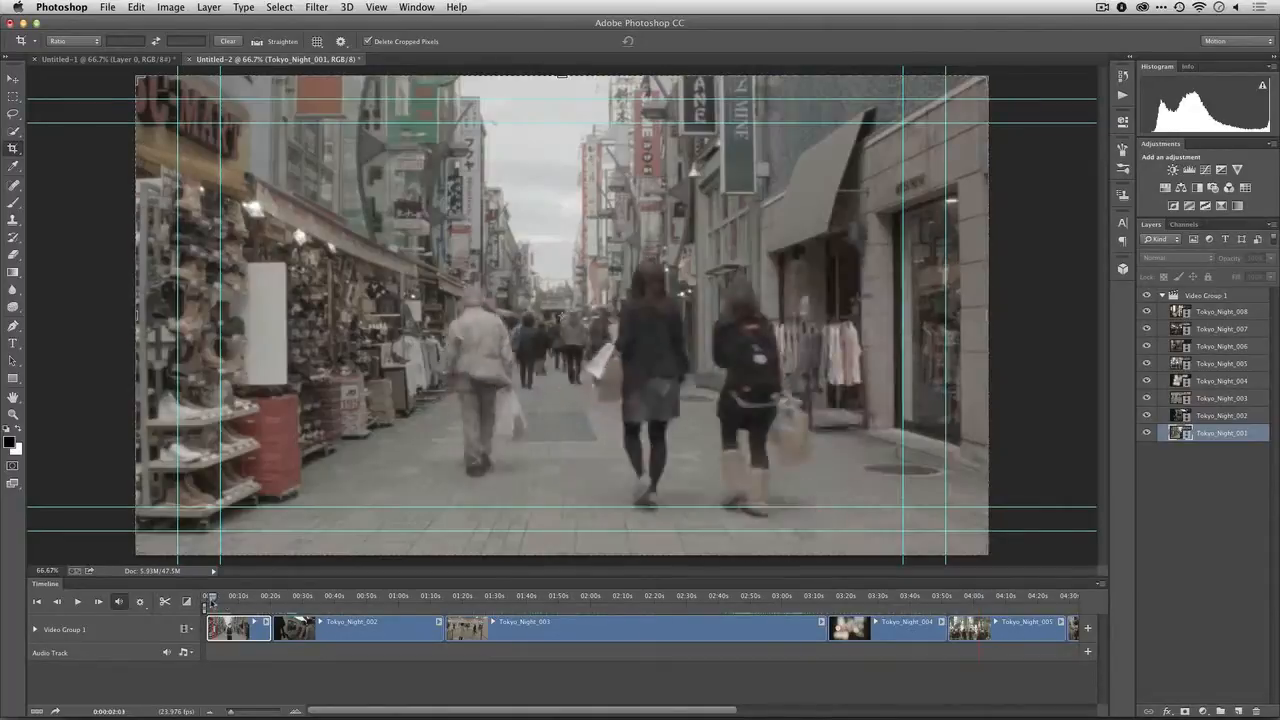
{"action": "left_click_drag", "start_coordinate": [210, 598], "coordinate": [192, 602]}
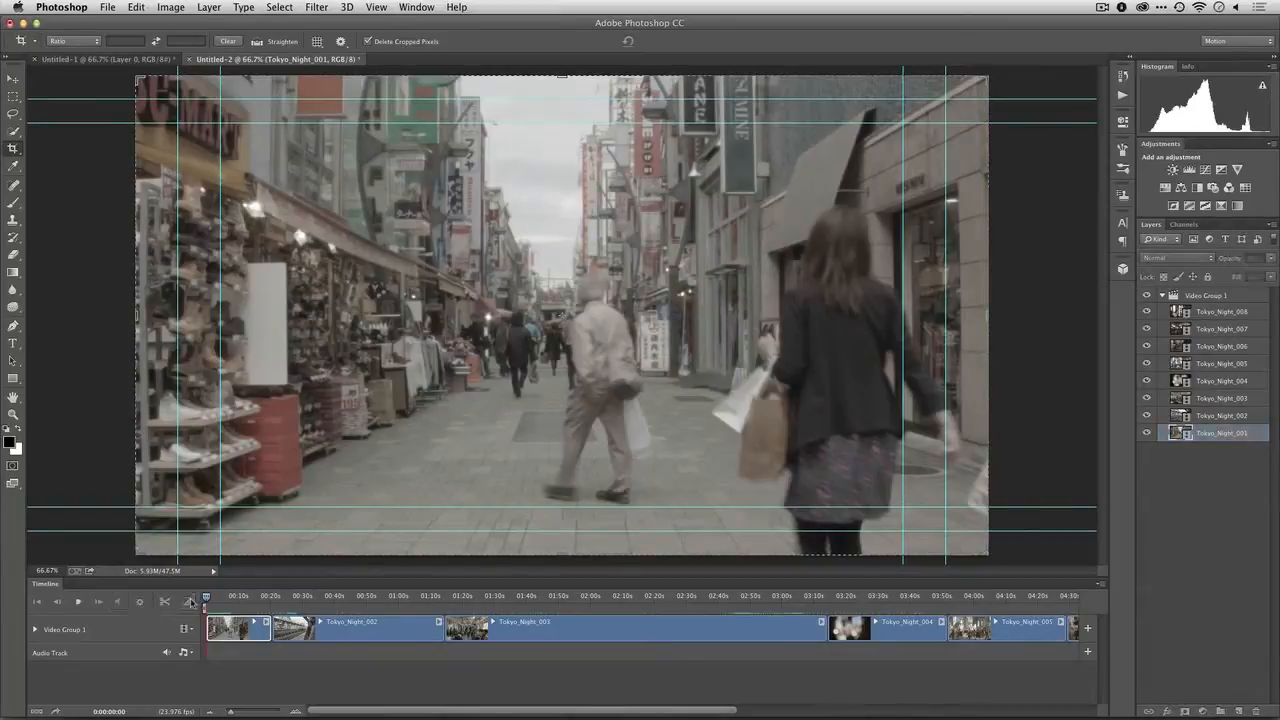
{"action": "key", "text": "space"}
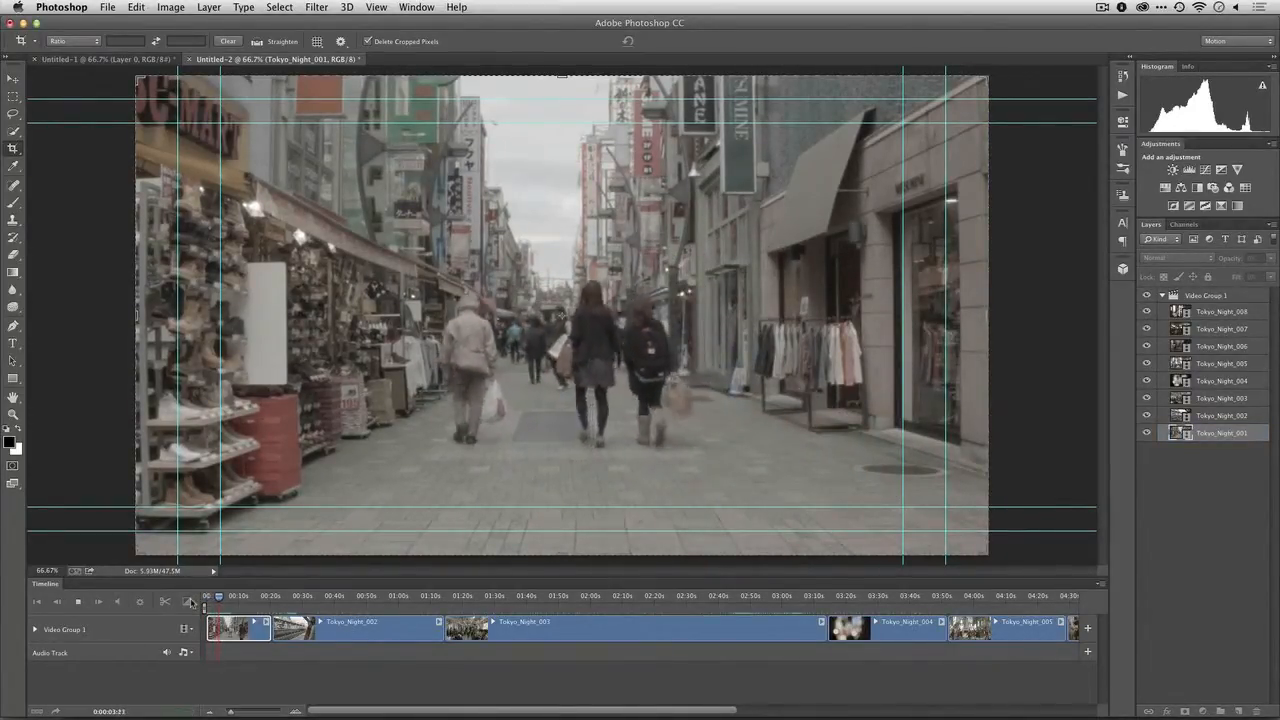
{"action": "key", "text": "space"}
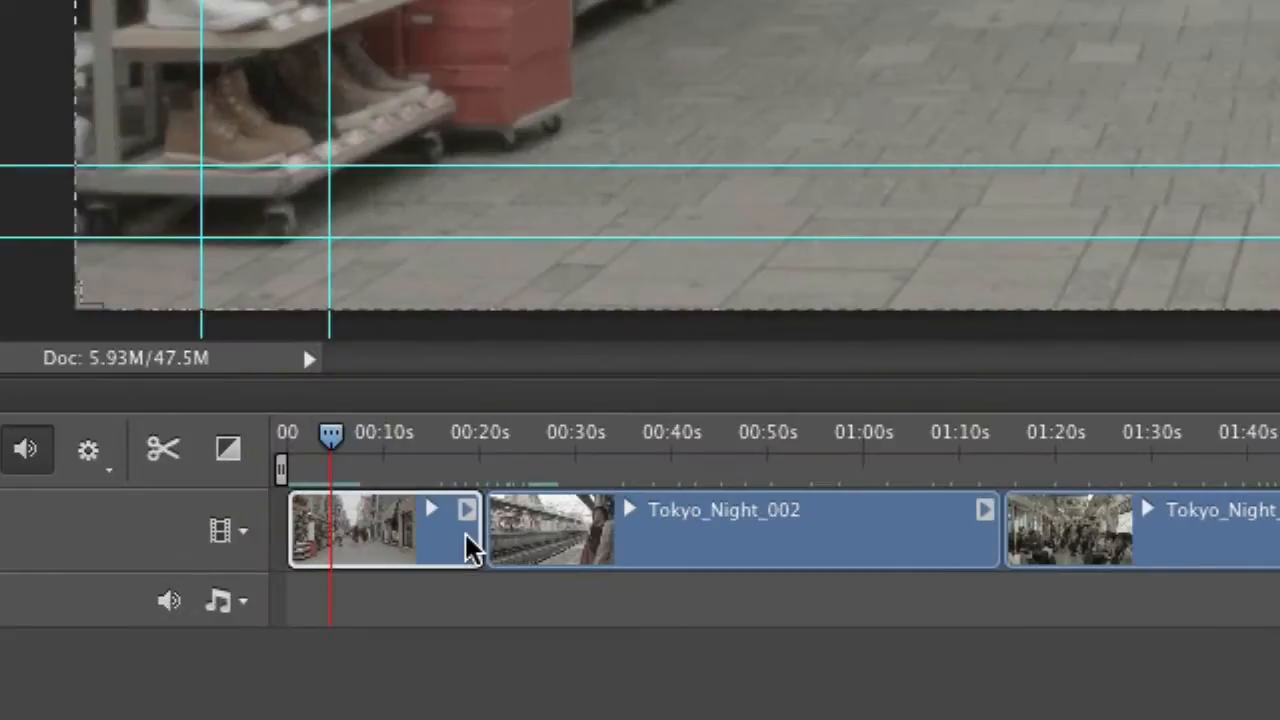
{"action": "left_click_drag", "start_coordinate": [475, 540], "coordinate": [344, 537]}
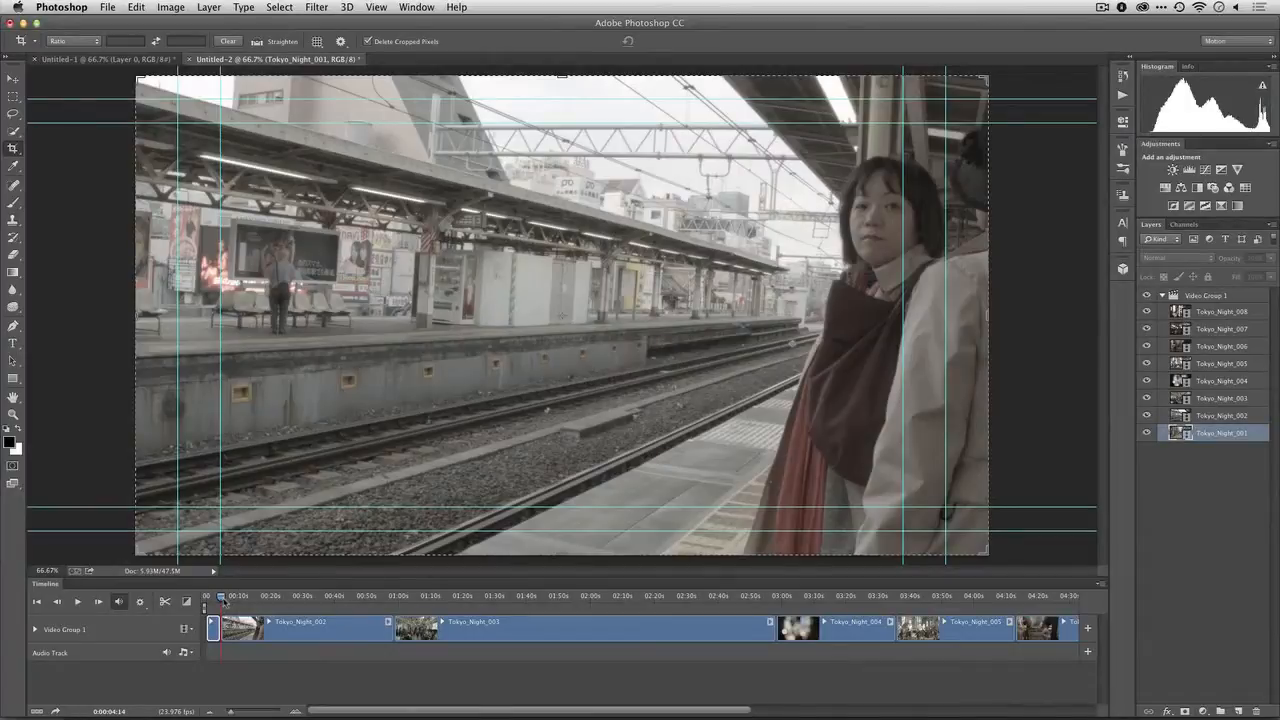
Split Tokyo_Night_002 at about 29 s and delete the part before the cut
{"action": "left_click_drag", "start_coordinate": [222, 600], "coordinate": [301, 608]}
{"action": "left_click", "coordinate": [297, 627]}
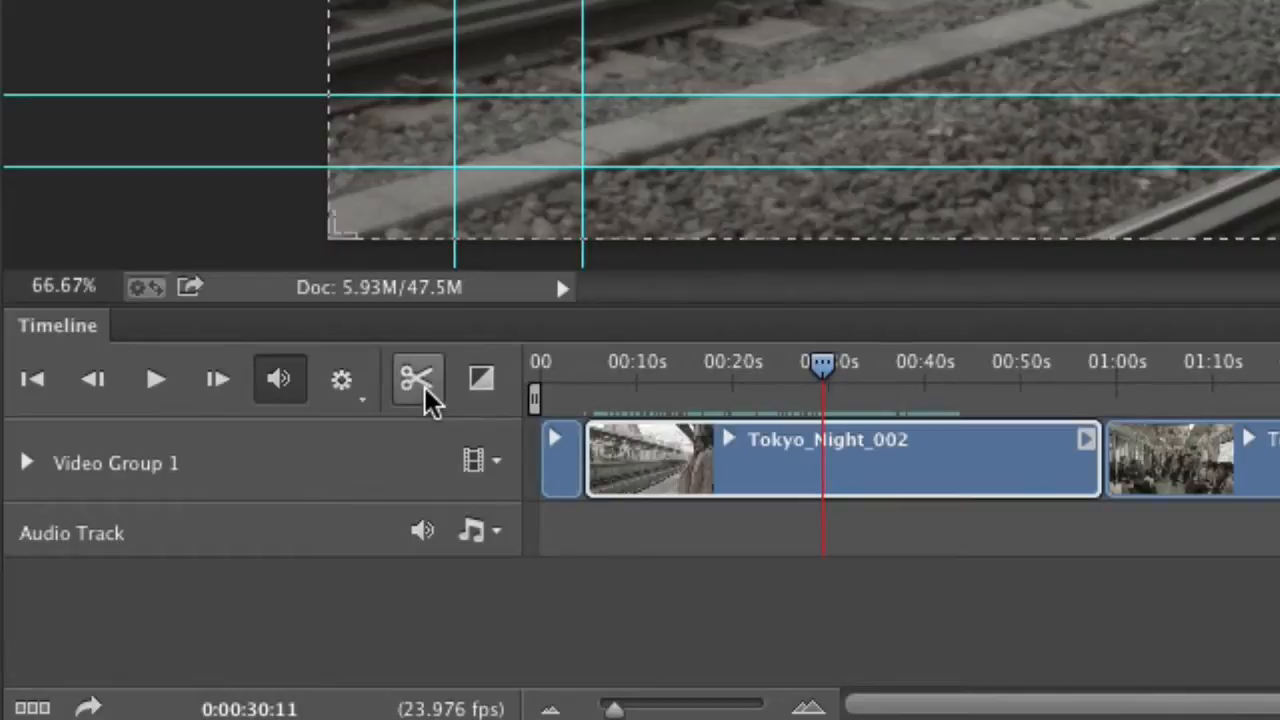
{"action": "left_click", "coordinate": [428, 398]}
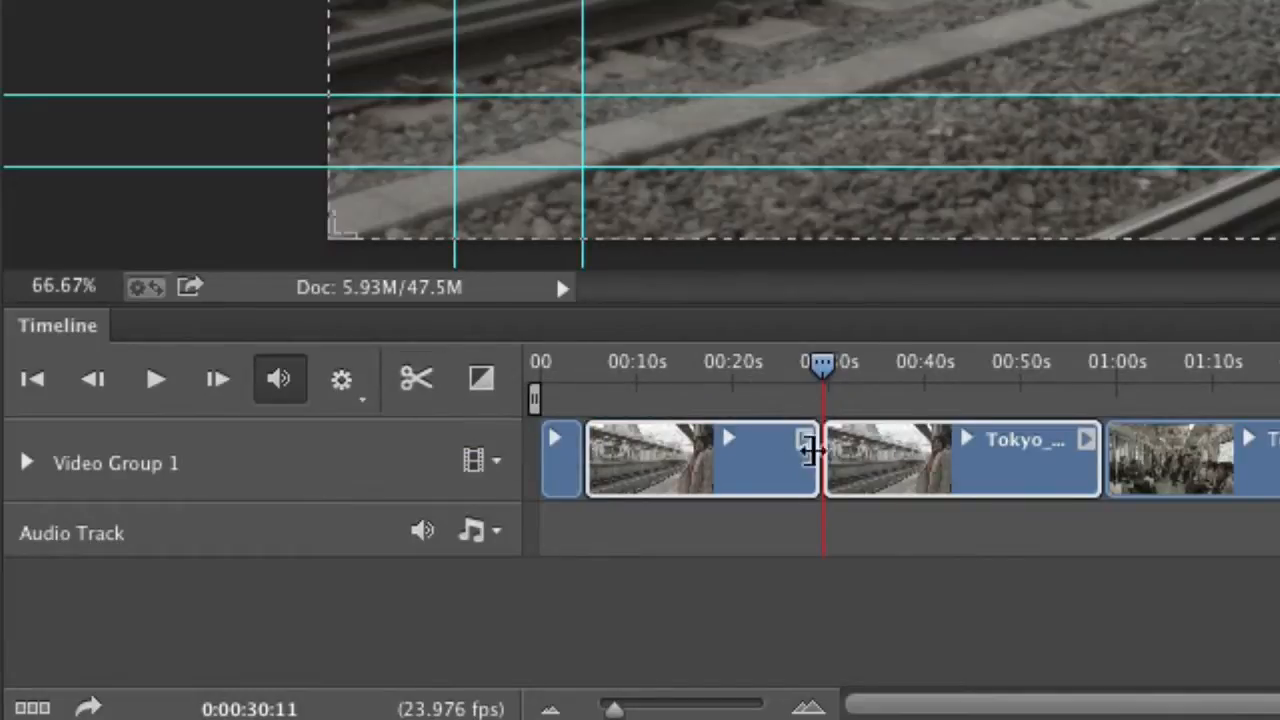
{"action": "left_click", "coordinate": [769, 518]}
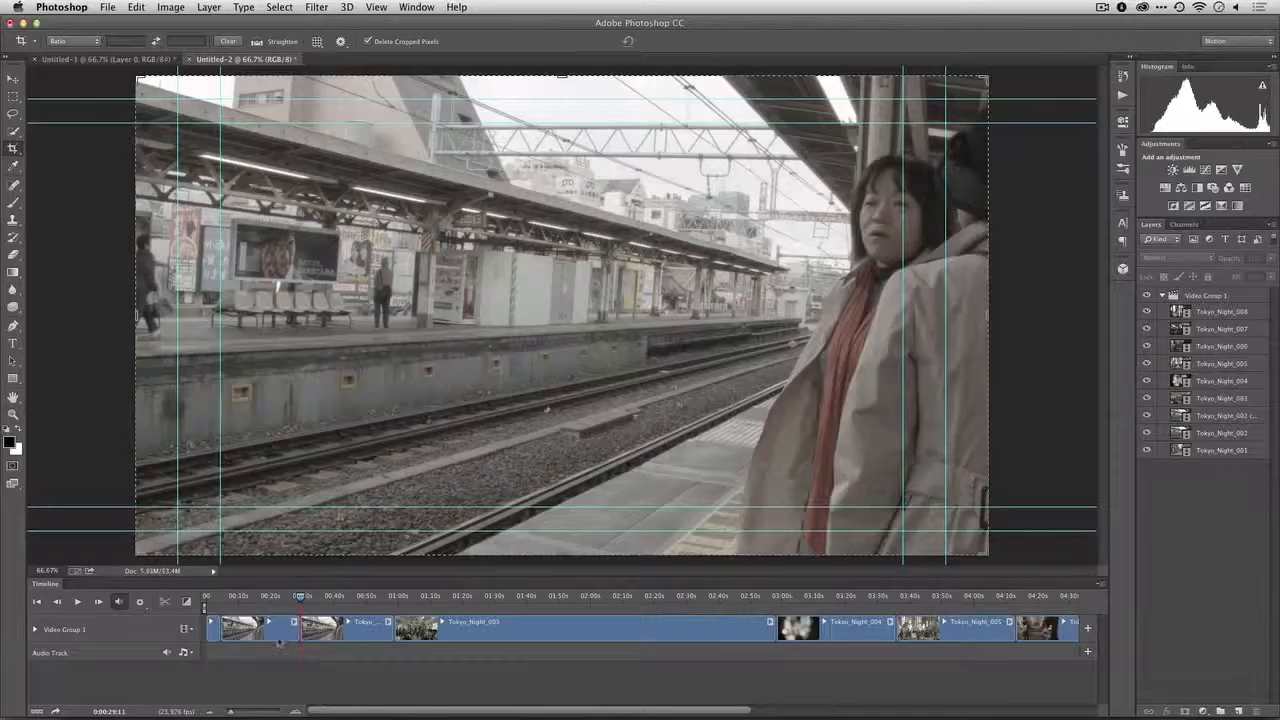
{"action": "left_click", "coordinate": [277, 635]}
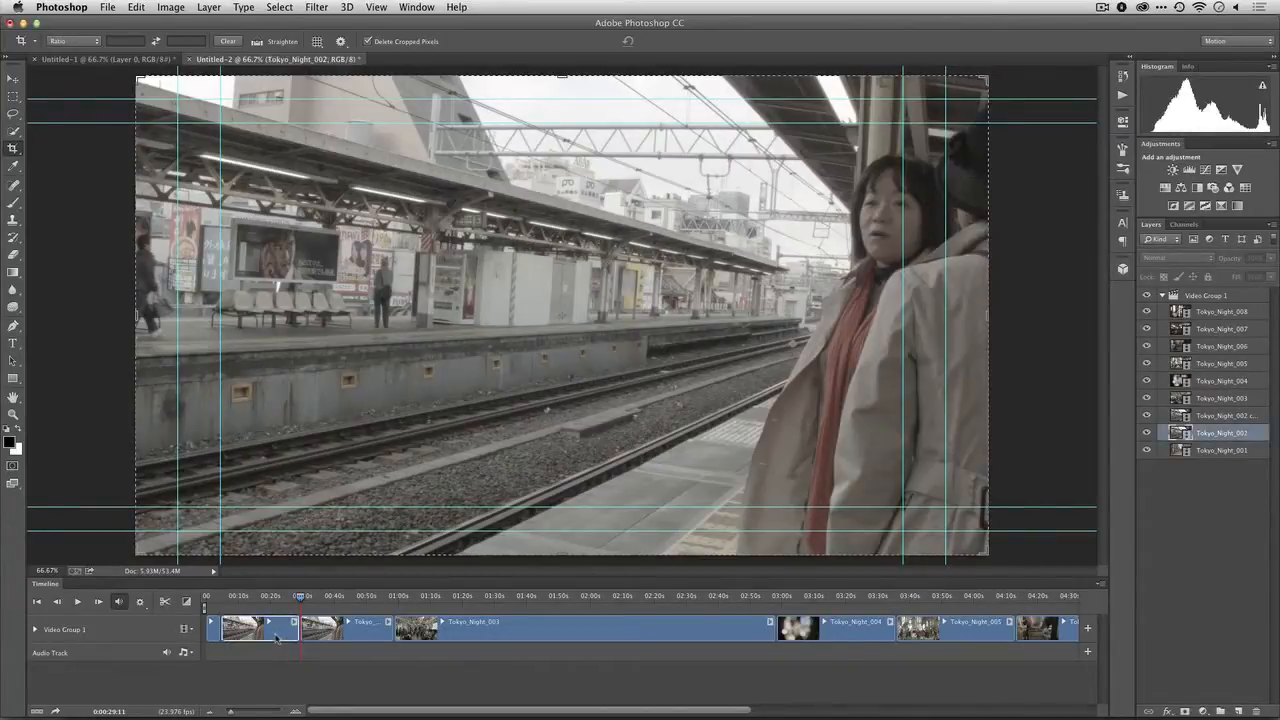
{"action": "key", "text": "Delete"}
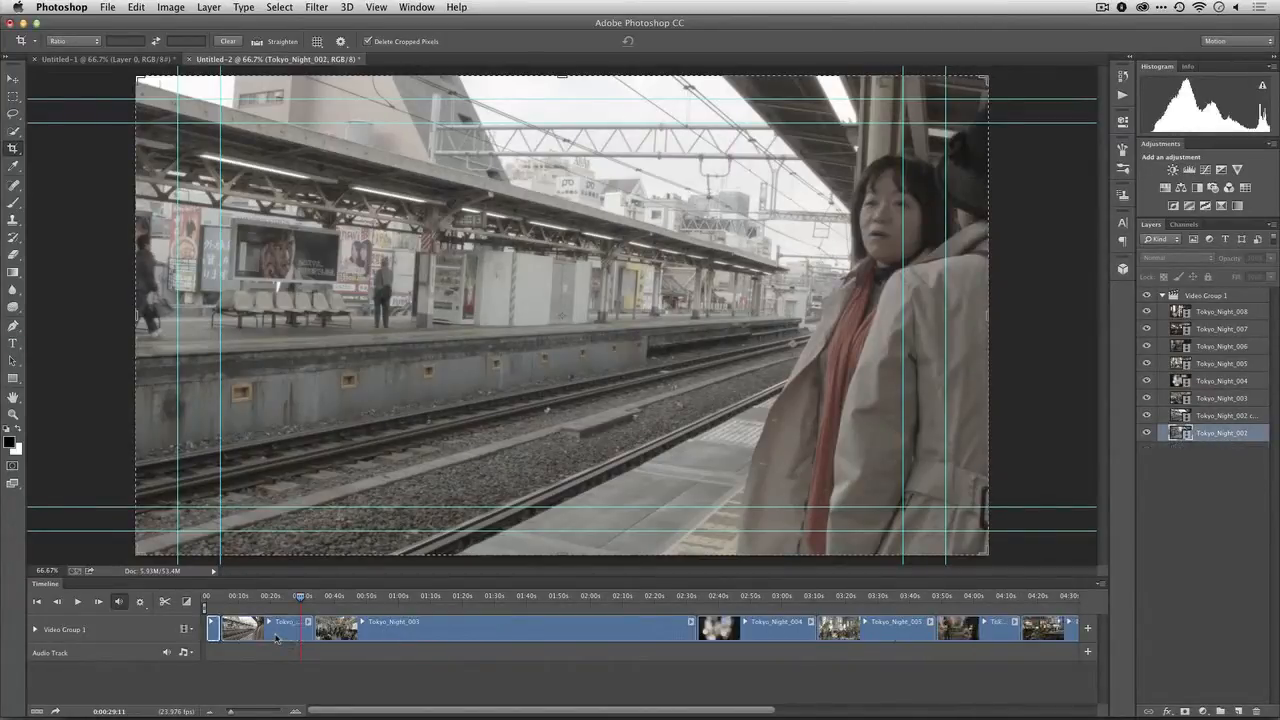
Shorten the remaining Tokyo_Night_002 clip to end at about 18 s and cut off the part of Tokyo_Night_003 after 0:00:34:01
{"action": "left_click_drag", "start_coordinate": [236, 600], "coordinate": [315, 601]}
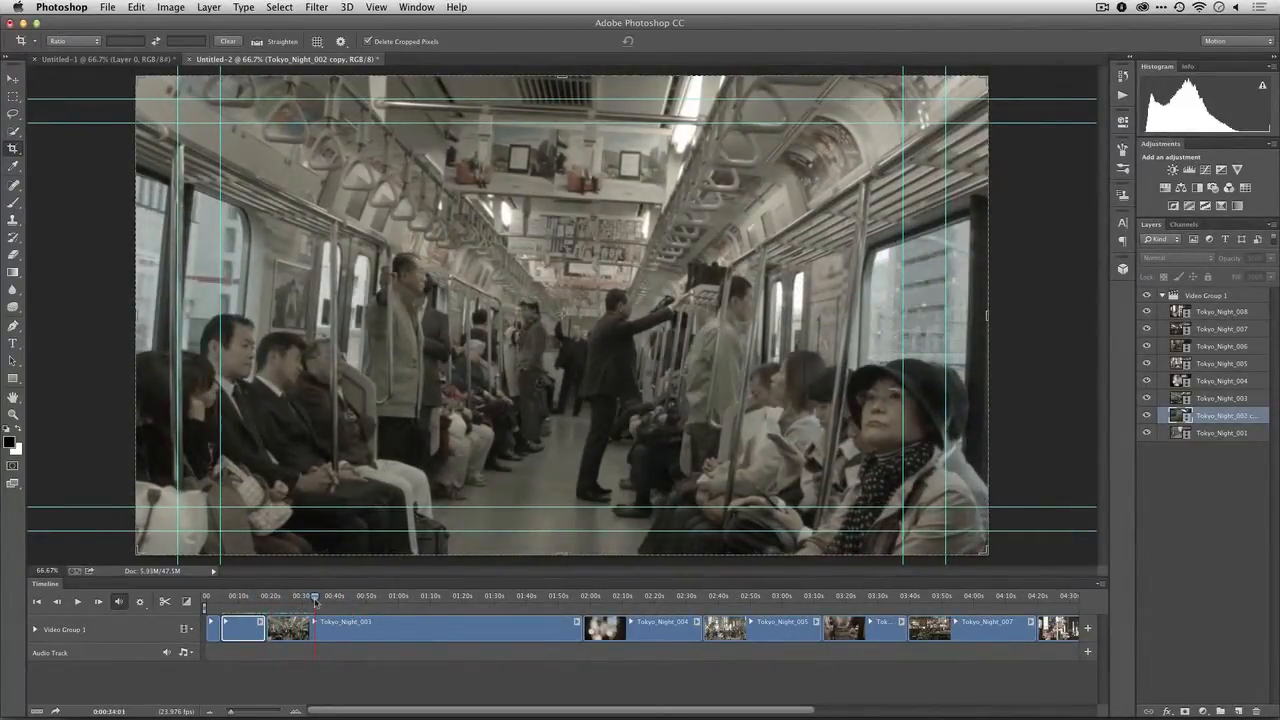
{"action": "left_click", "coordinate": [313, 627]}
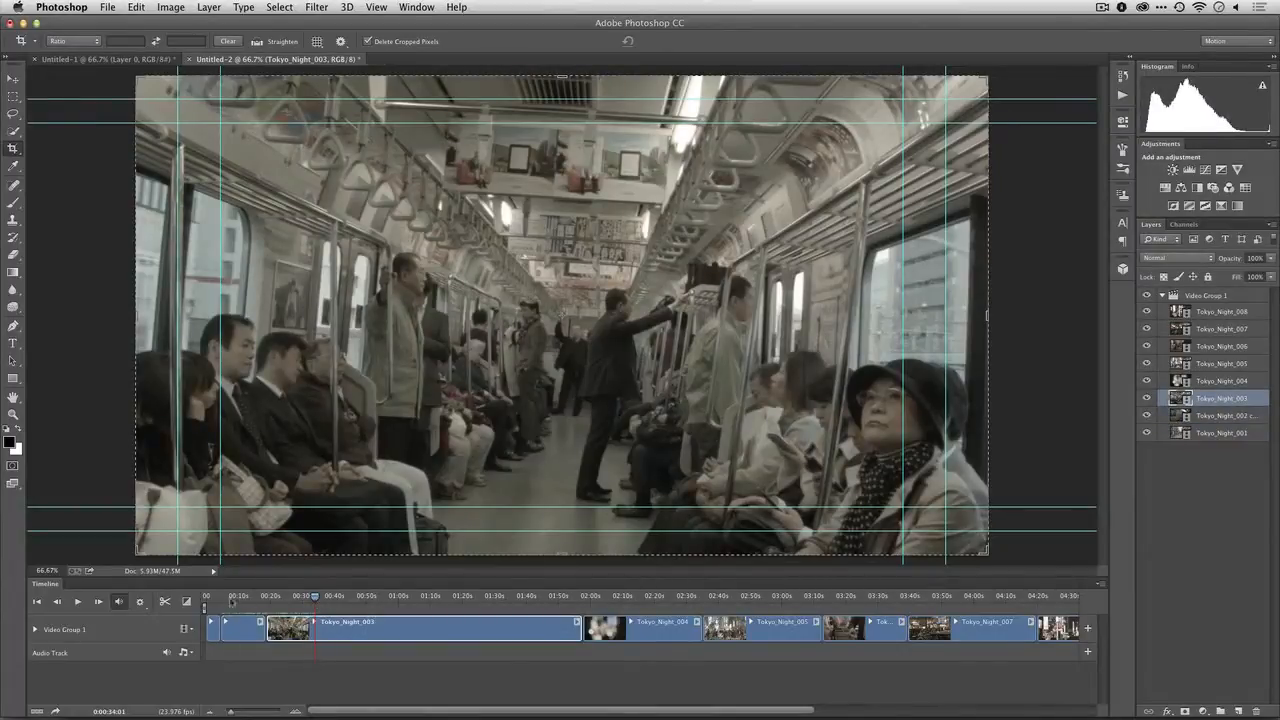
{"action": "left_click", "coordinate": [166, 601]}
{"action": "left_click", "coordinate": [336, 662]}
{"action": "left_click_drag", "start_coordinate": [315, 599], "coordinate": [562, 616]}
{"action": "left_click", "coordinate": [489, 632]}
{"action": "key", "text": "Delete"}
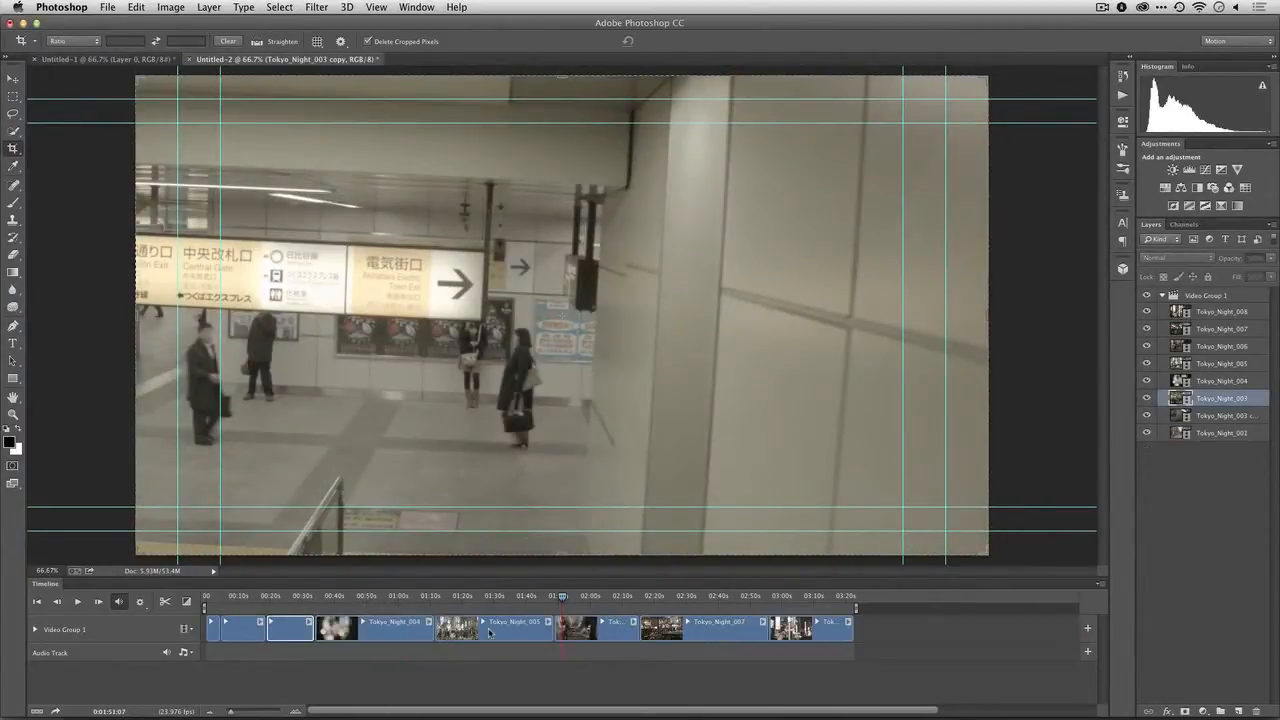
Split Tokyo_Night_004 at 0:00:48:21 and delete the part before the cut
{"action": "left_click_drag", "start_coordinate": [307, 603], "coordinate": [362, 596]}
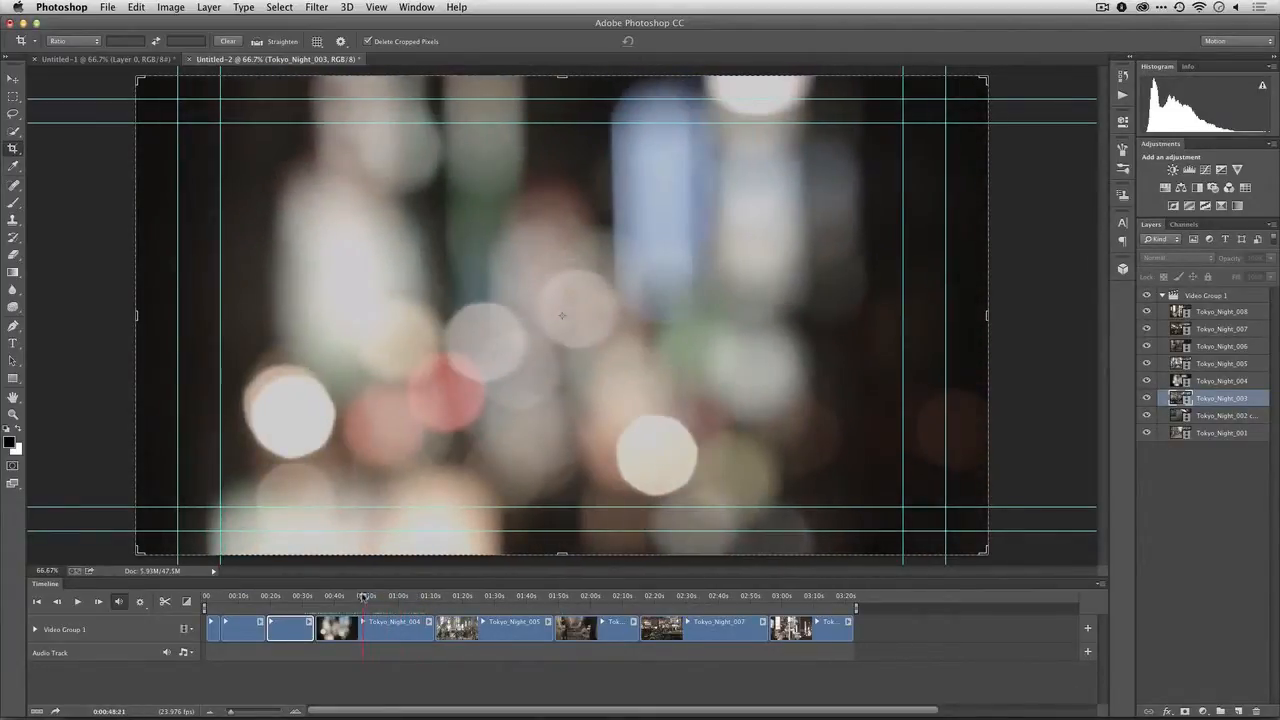
{"action": "left_click", "coordinate": [165, 601]}
{"action": "left_click", "coordinate": [330, 634]}
{"action": "key", "text": "Delete"}
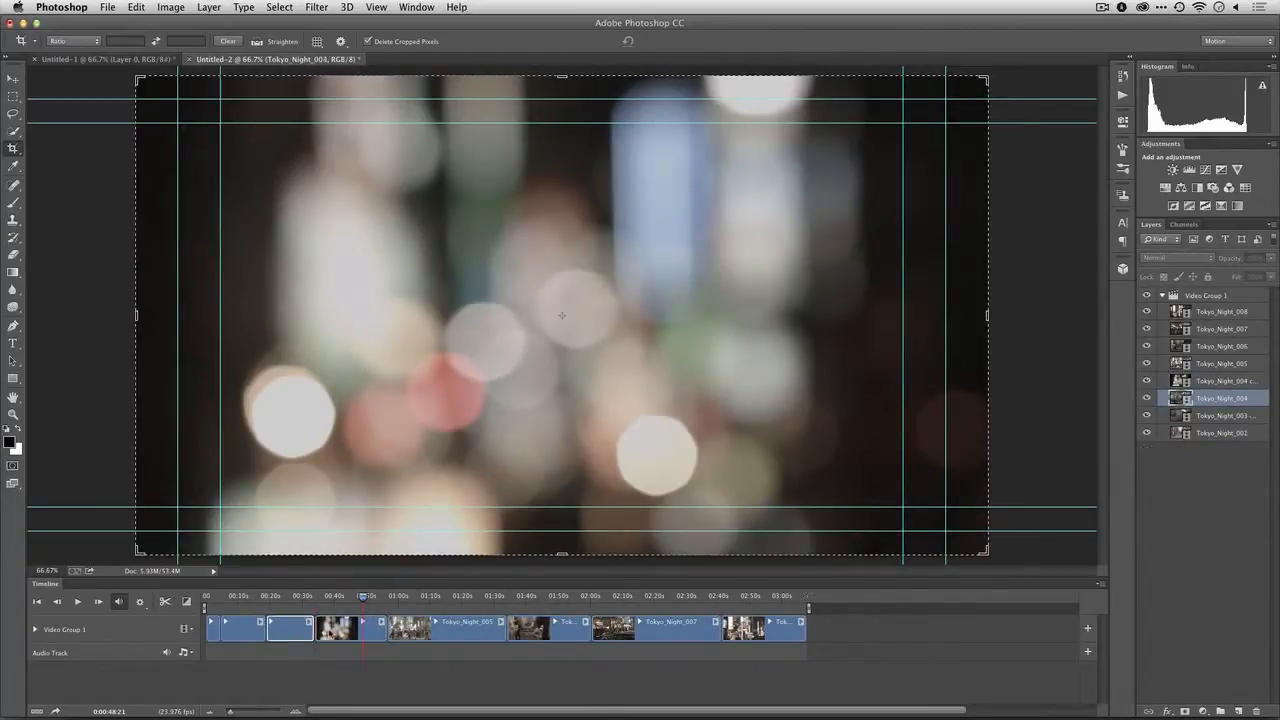
Split the remaining Tokyo_Night_004 clip at about 48 s, delete the part after the cut and shorten Tokyo_Night_005 to about 10 s
{"action": "left_click_drag", "start_coordinate": [331, 597], "coordinate": [362, 598]}
{"action": "left_click", "coordinate": [363, 630]}
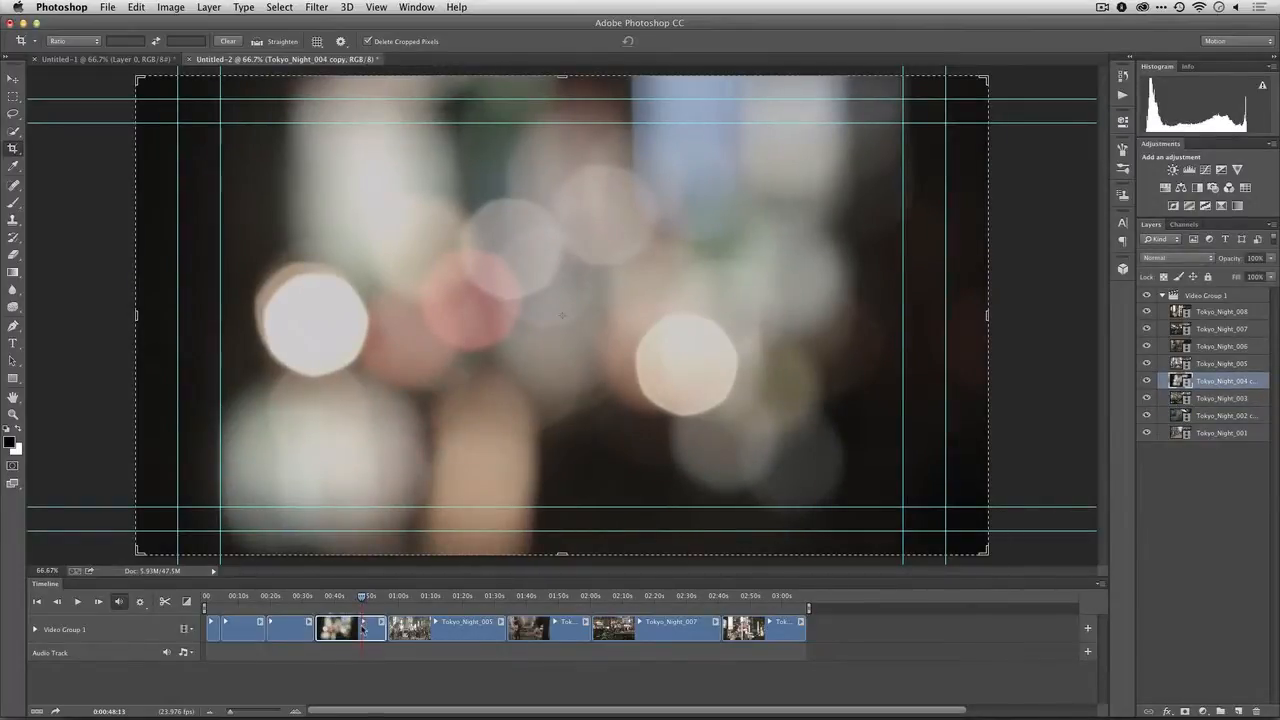
{"action": "left_click", "coordinate": [165, 601]}
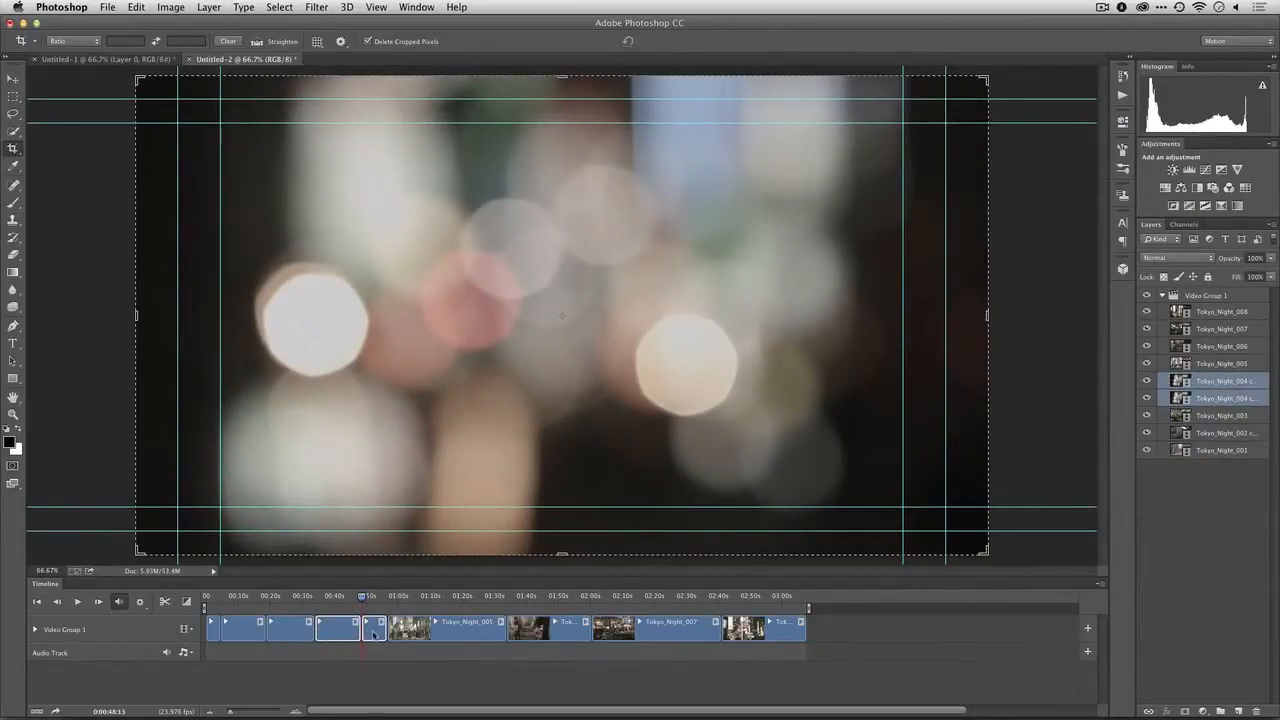
{"action": "key", "text": "Delete"}
{"action": "key", "text": "space"}
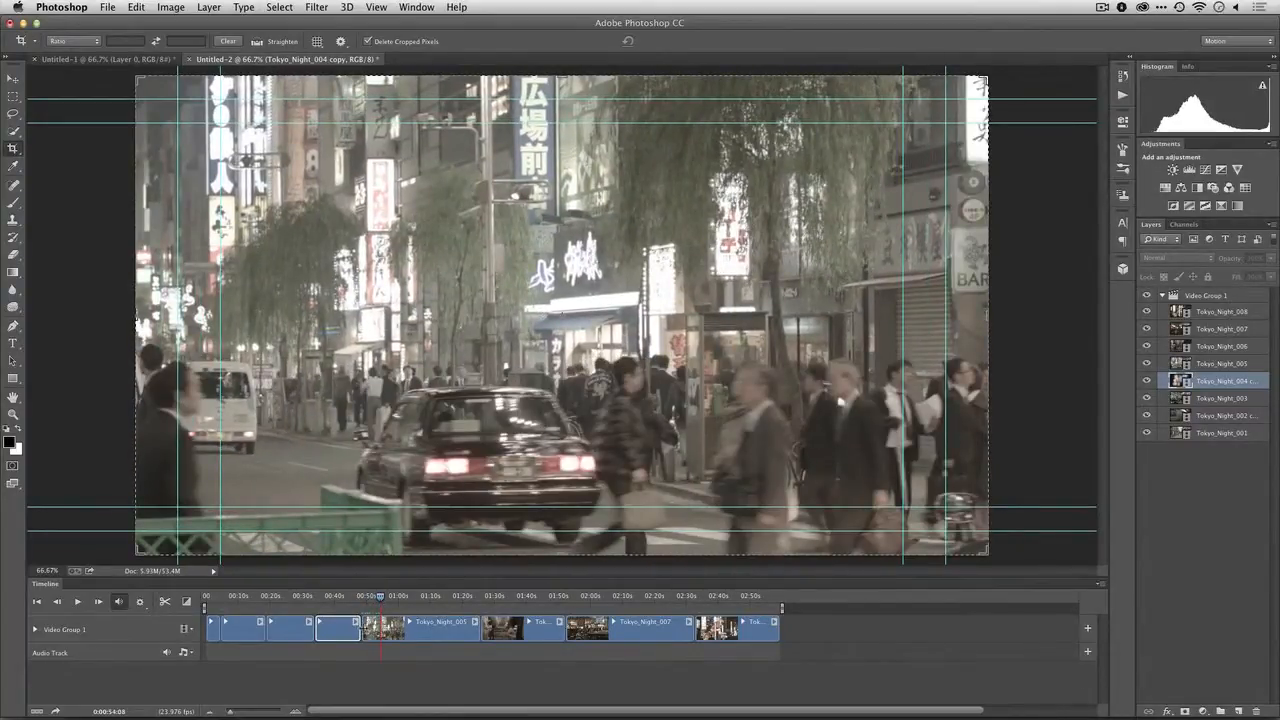
{"action": "left_click_drag", "start_coordinate": [364, 632], "coordinate": [394, 629]}
Trim the end of Tokyo_Night_006 at about 59 s and shorten the Tokyo_Night_007 and Tokyo_Night_008 clips behind it
{"action": "key", "text": "space"}
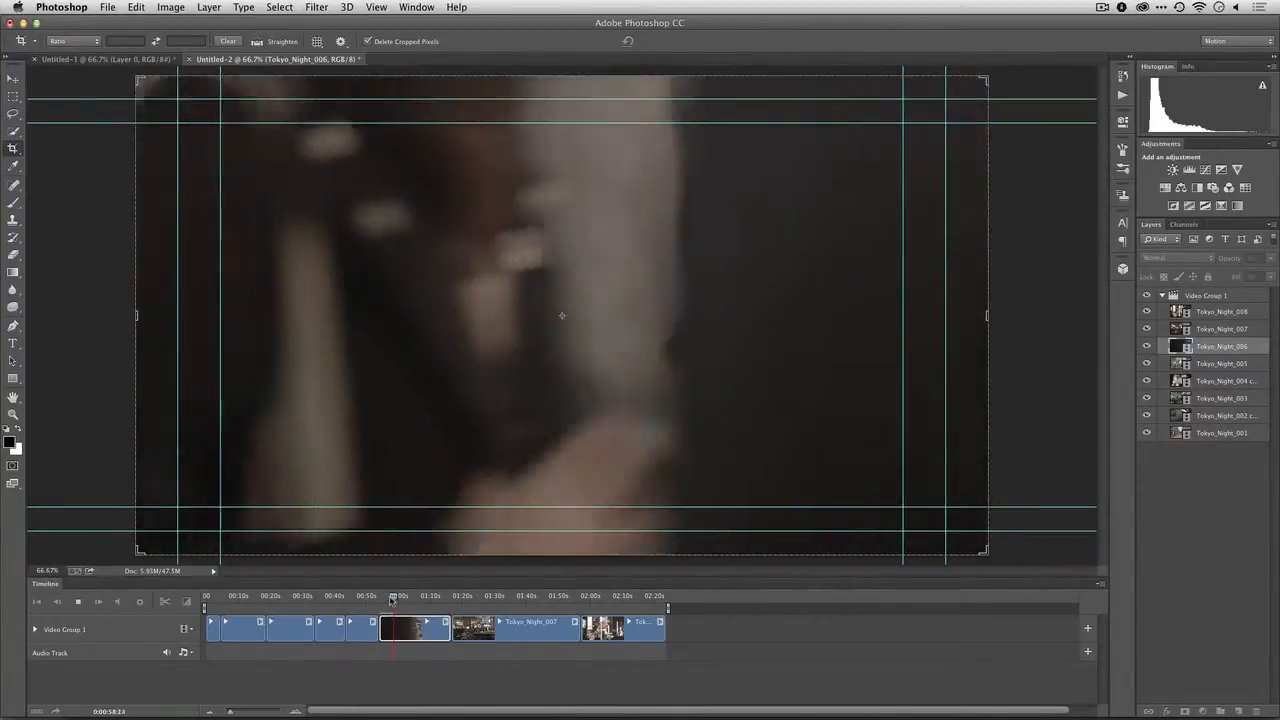
{"action": "key", "text": "space"}
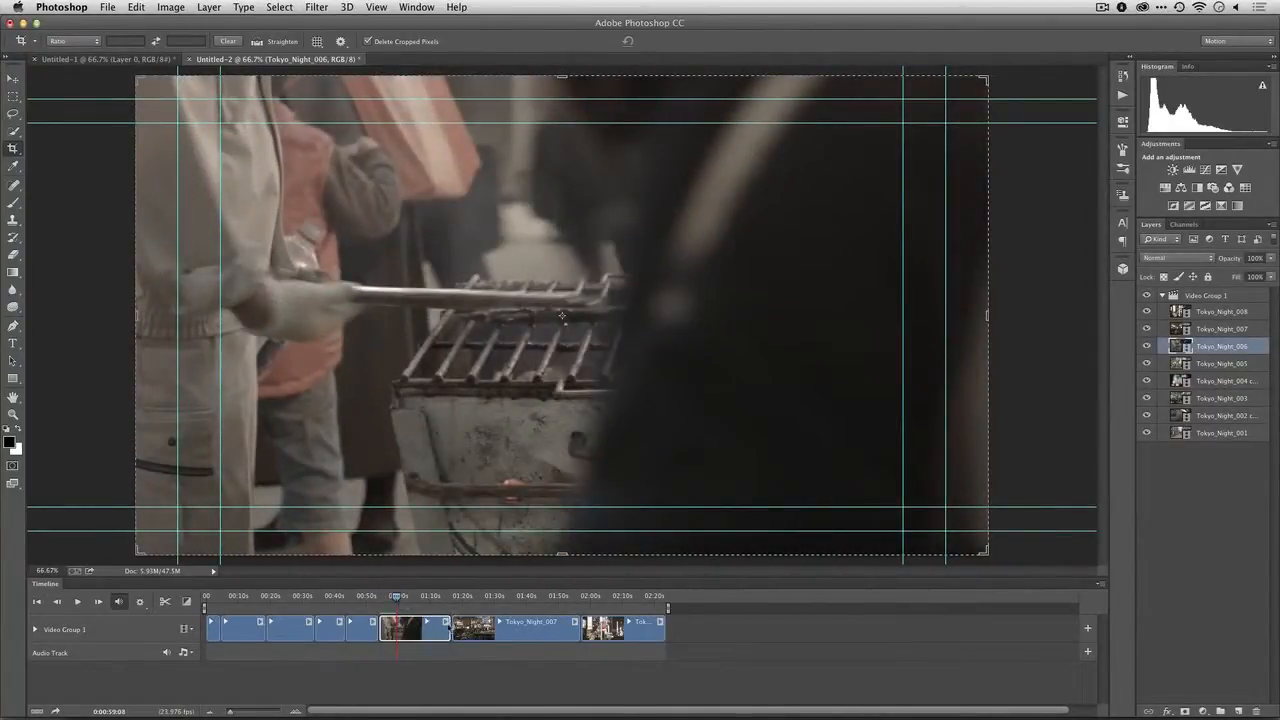
{"action": "left_click", "coordinate": [446, 622]}
{"action": "left_click_drag", "start_coordinate": [446, 625], "coordinate": [440, 632]}
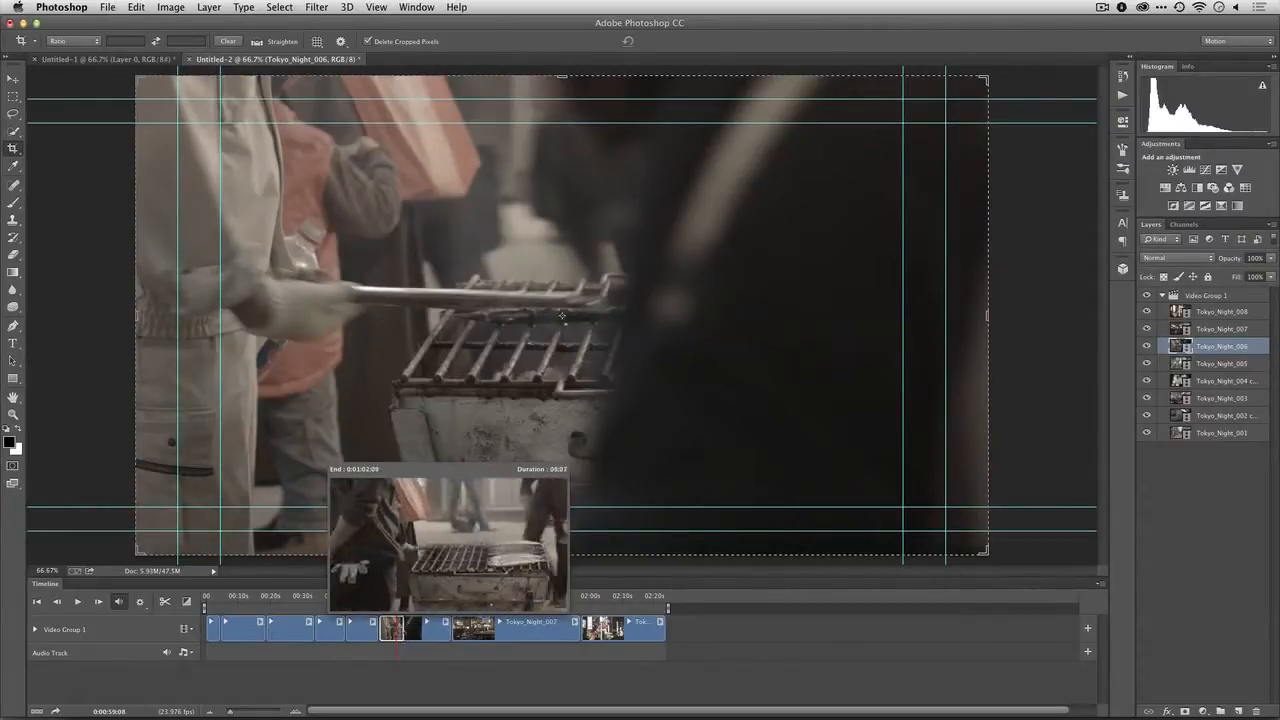
{"action": "left_click_drag", "start_coordinate": [398, 628], "coordinate": [455, 632]}
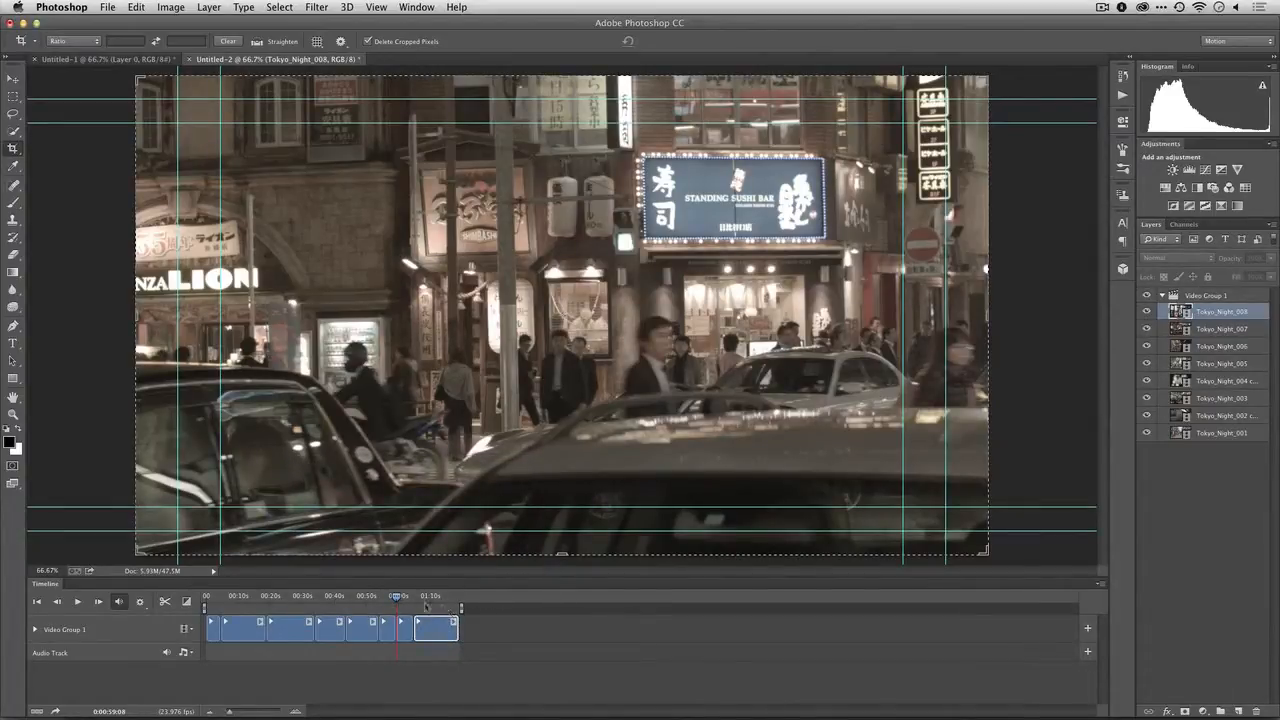
Place Tokyo_Night_007 after Tokyo_Night_006, delete Tokyo_Night_008 and return the playhead to the start of the timeline
{"action": "left_click_drag", "start_coordinate": [401, 602], "coordinate": [366, 597]}
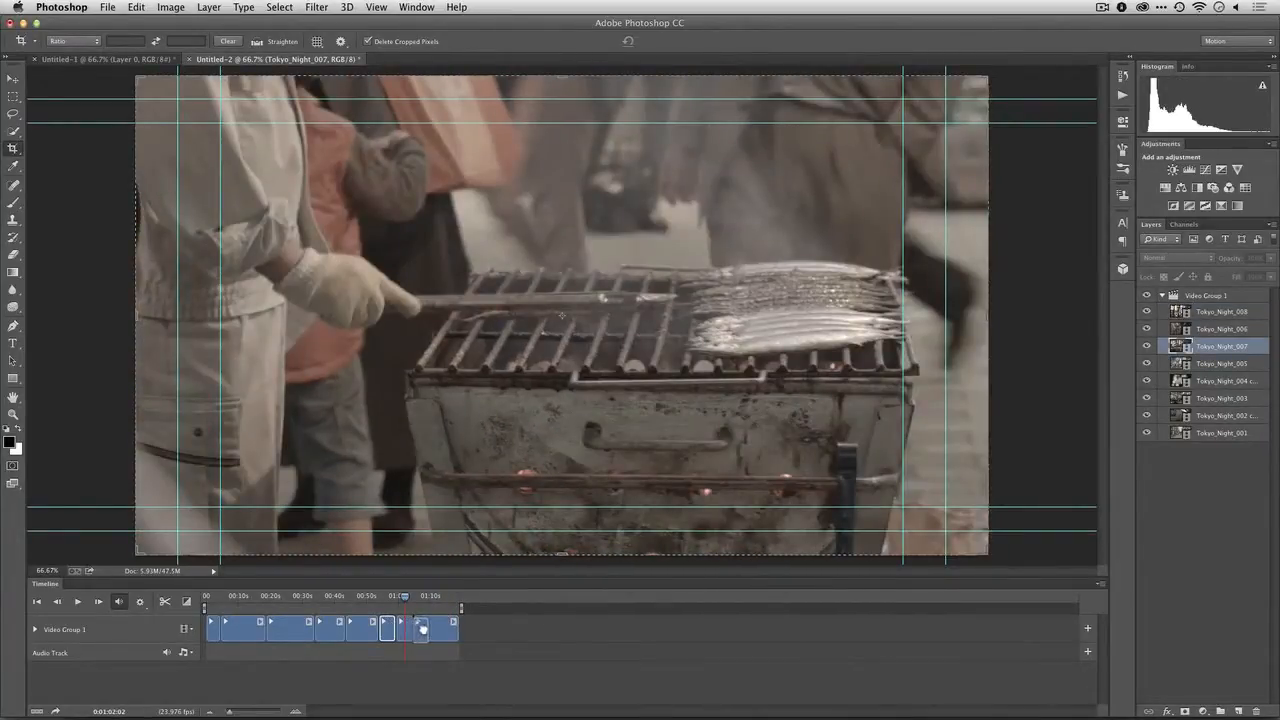
{"action": "left_click_drag", "start_coordinate": [422, 628], "coordinate": [427, 628]}
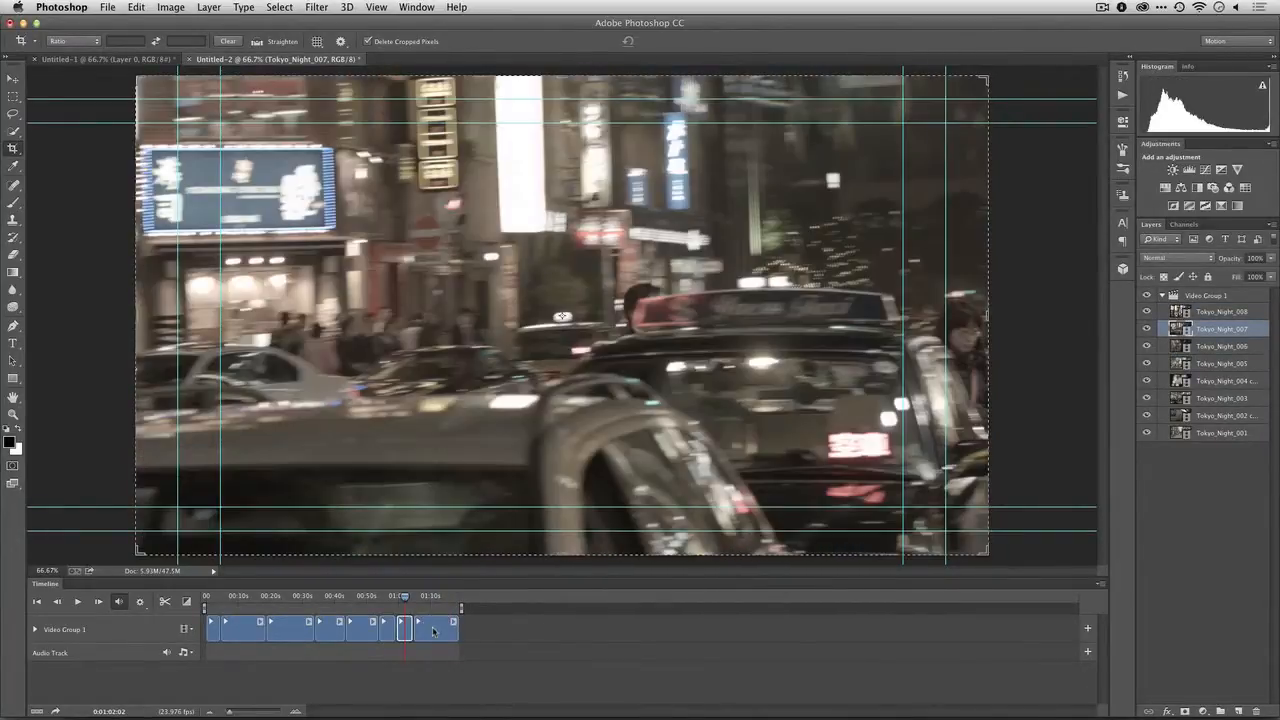
{"action": "left_click", "coordinate": [434, 631]}
{"action": "key", "text": "Delete"}
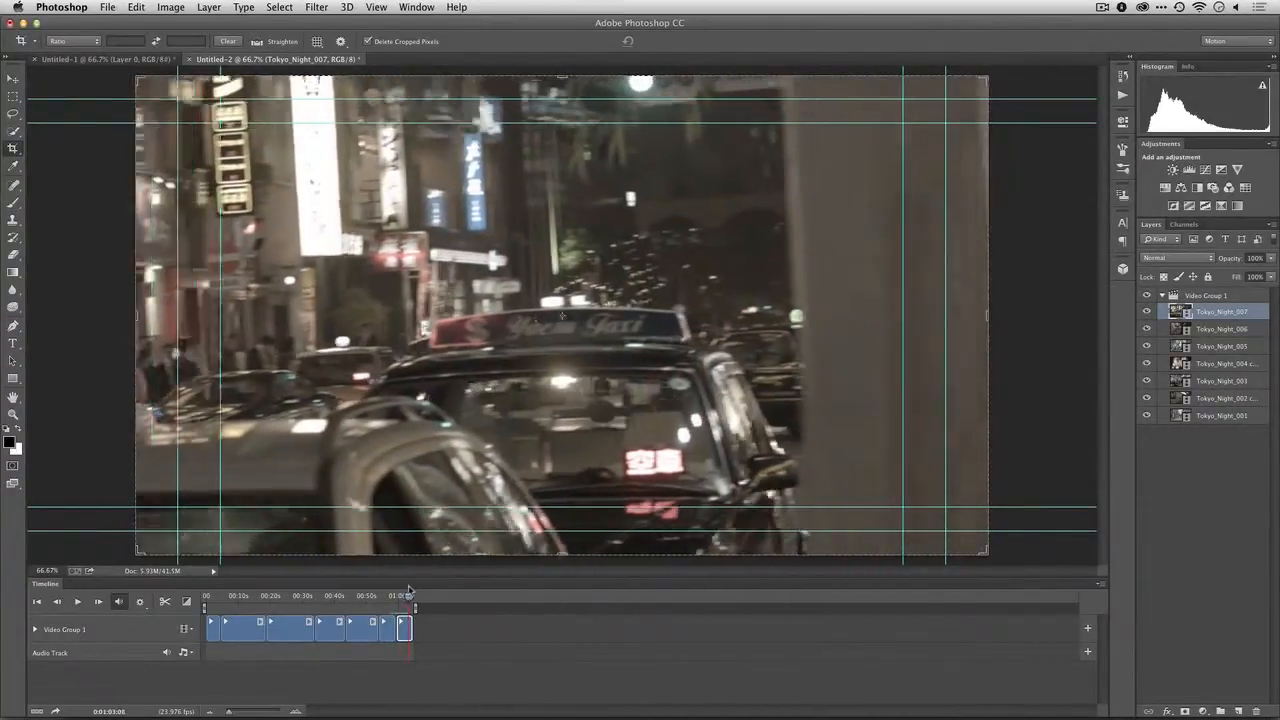
{"action": "left_click_drag", "start_coordinate": [408, 590], "coordinate": [181, 597]}
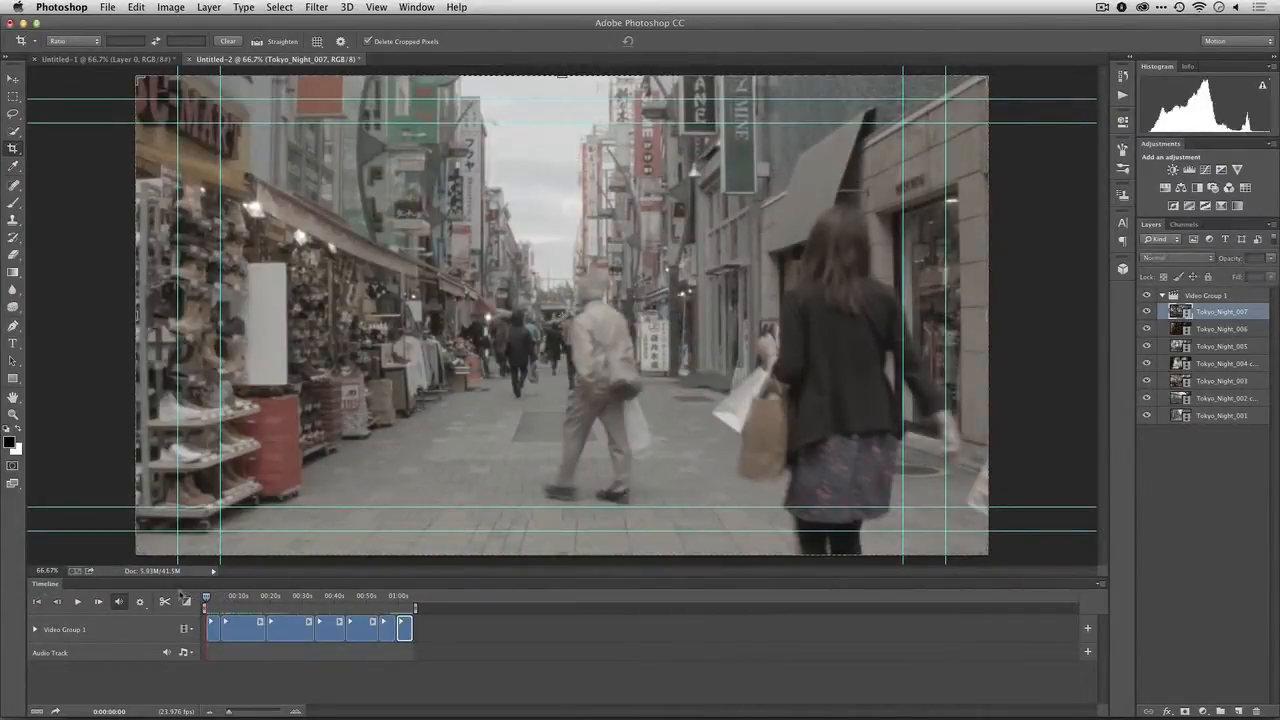